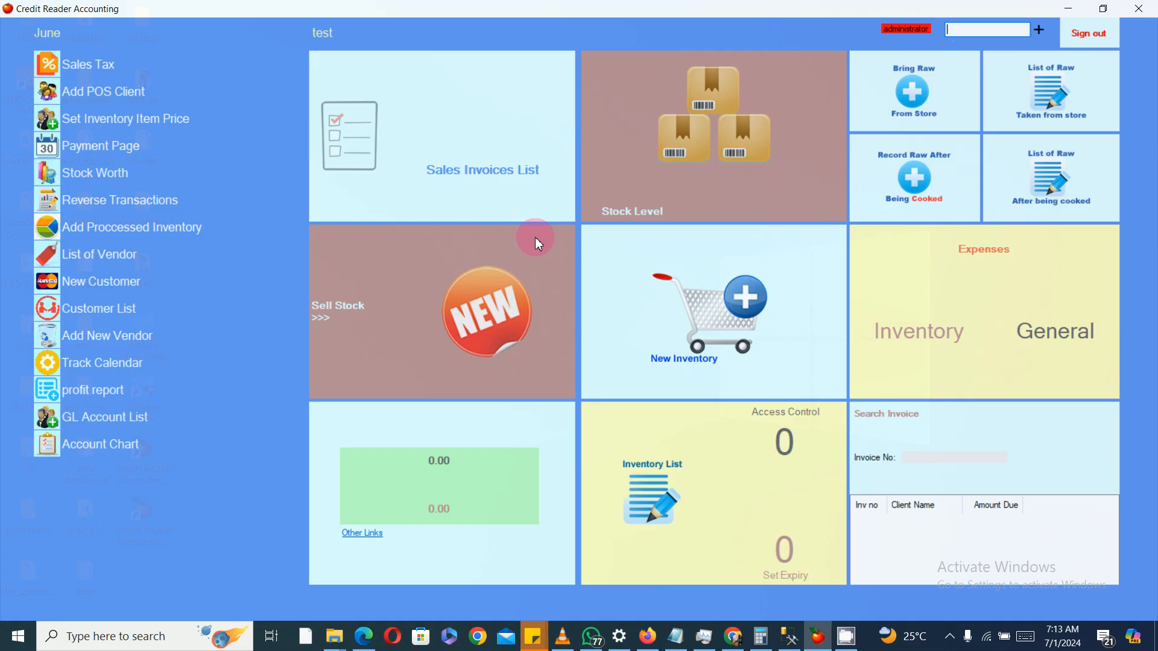
Step: Open the sales invoices list and inspect the start-date calendar
left_click(535, 238)
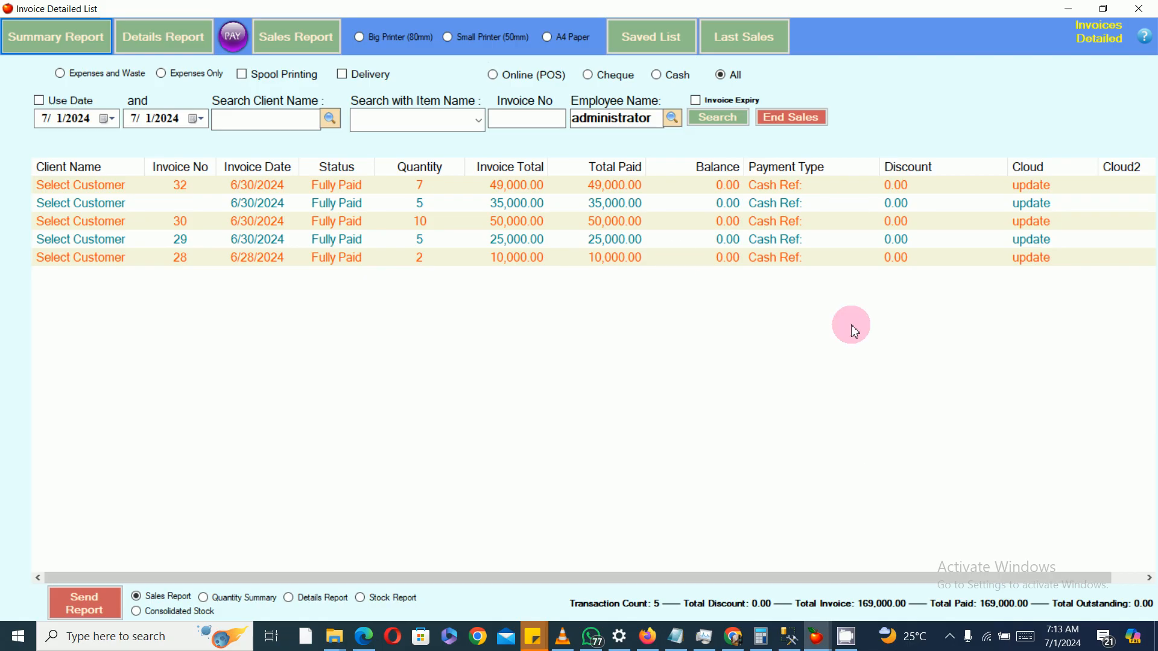
left_click(108, 119)
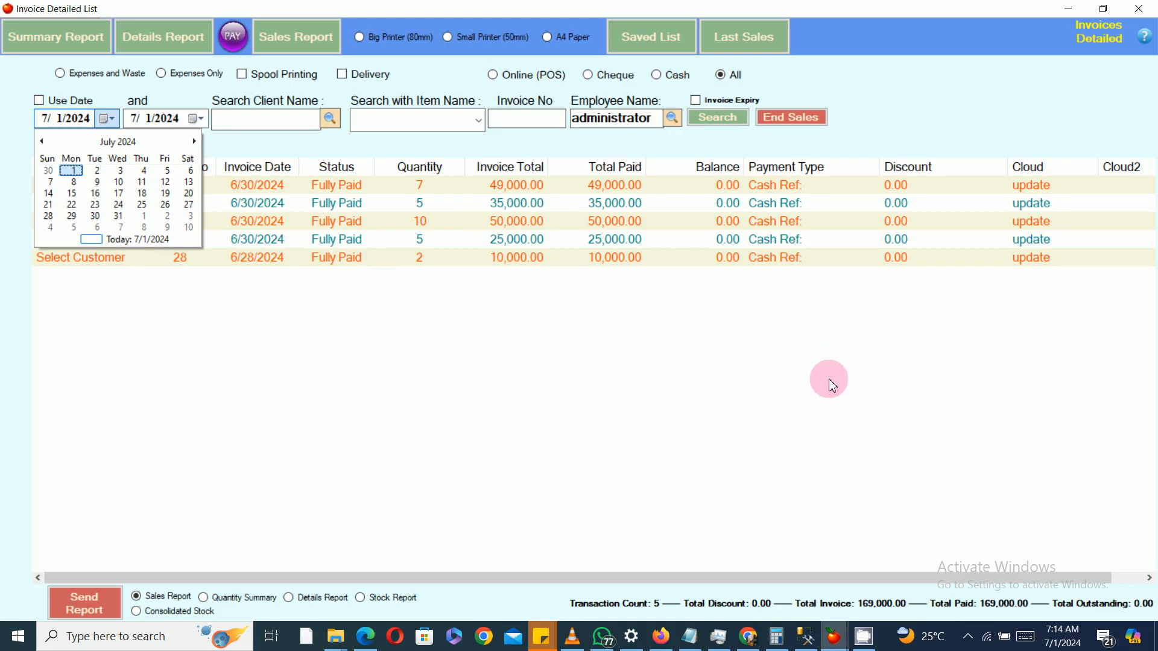
left_click(829, 379)
Step: End the day's sales, declining the group sales report, accepting the sales report print, and confirming the end of sales
left_click(1139, 8)
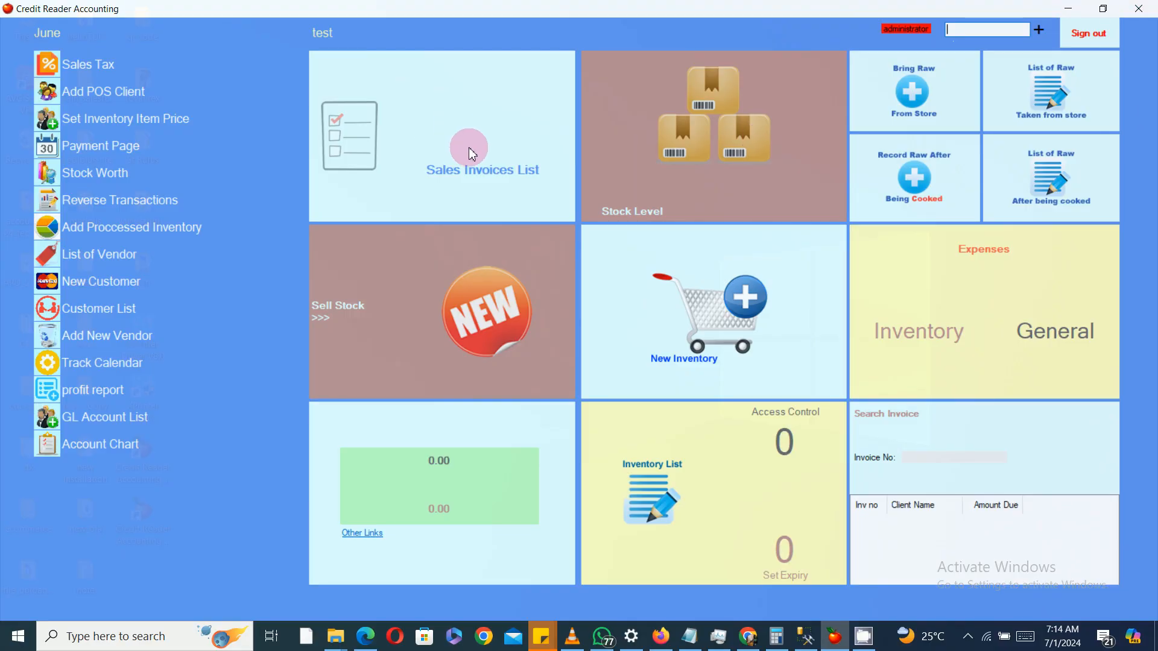
left_click(472, 154)
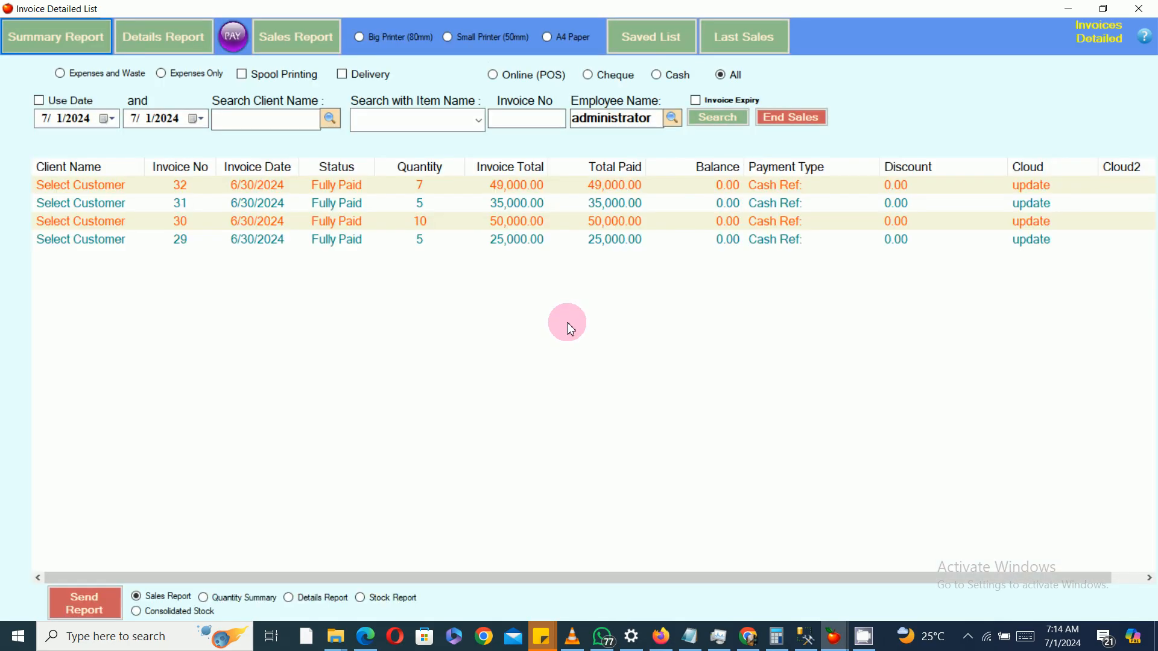
left_click(788, 117)
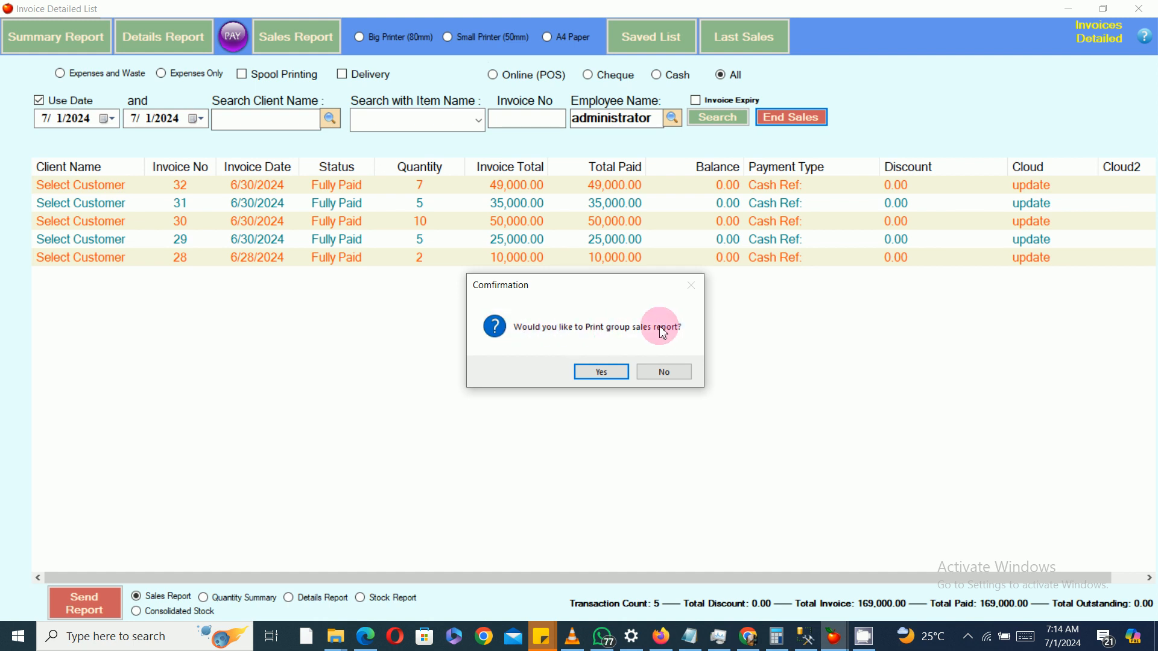
left_click(669, 373)
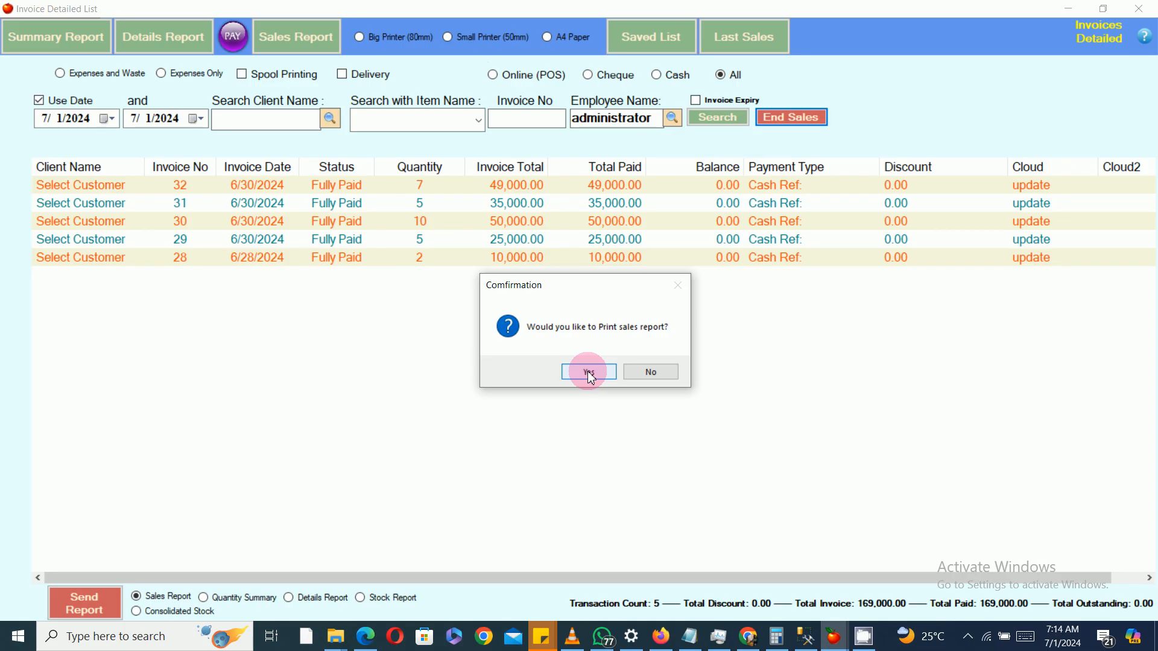
left_click(589, 372)
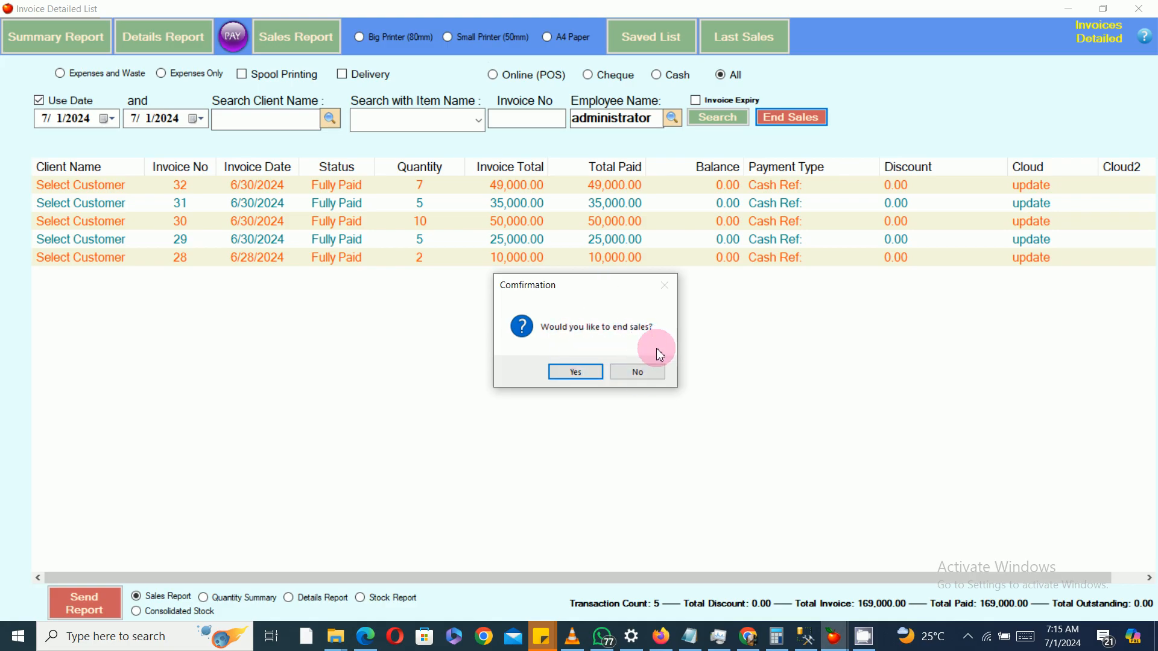
left_click(581, 372)
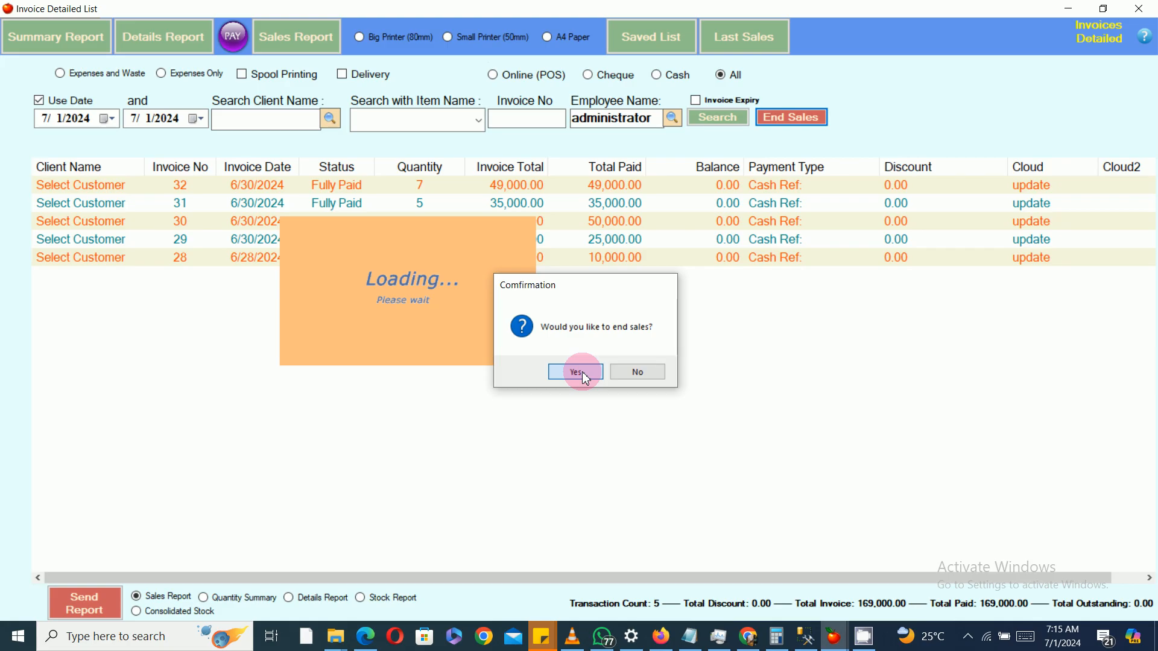
left_click(607, 369)
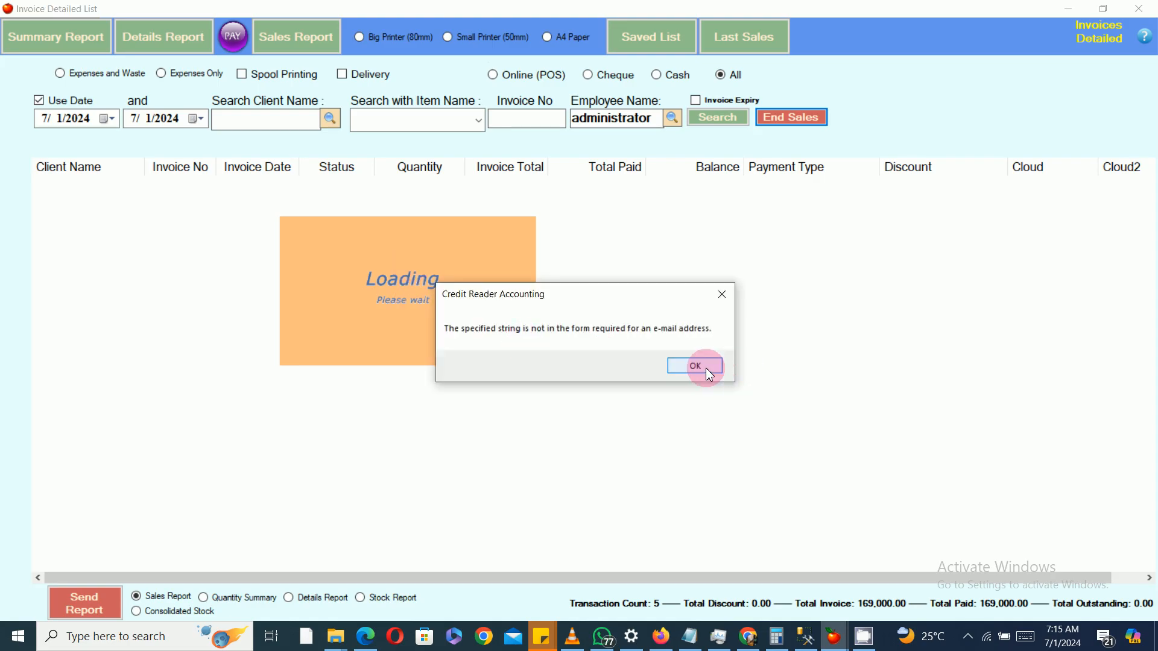
left_click(706, 368)
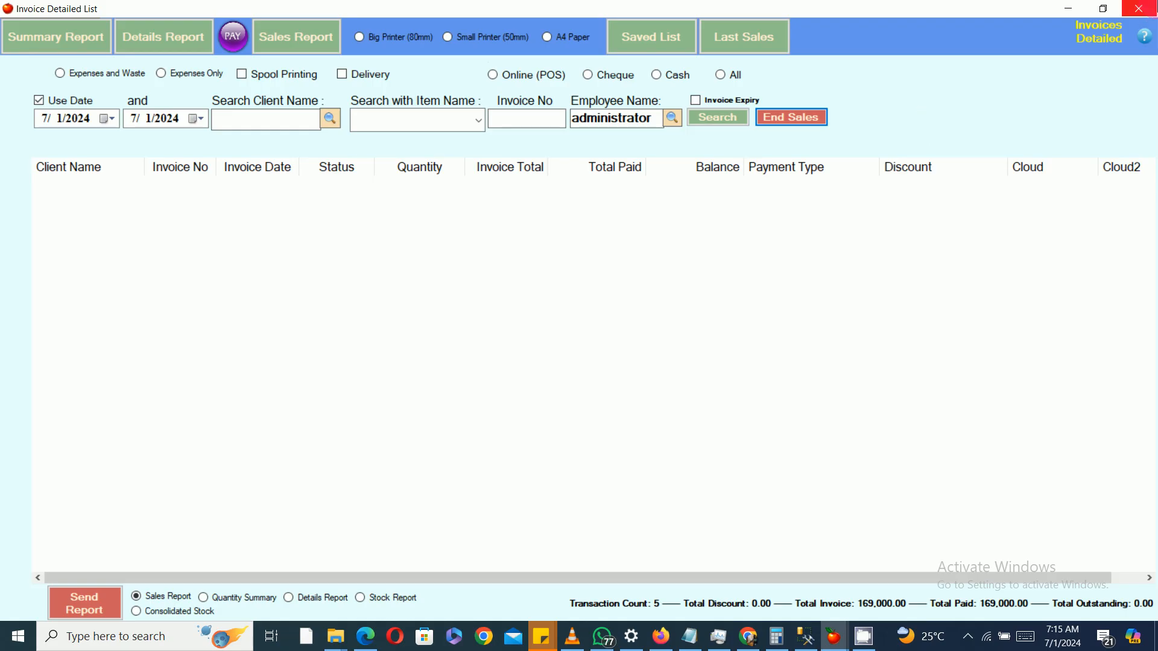
Step: Close the invoice list window and return to the main dashboard
left_click(1148, 8)
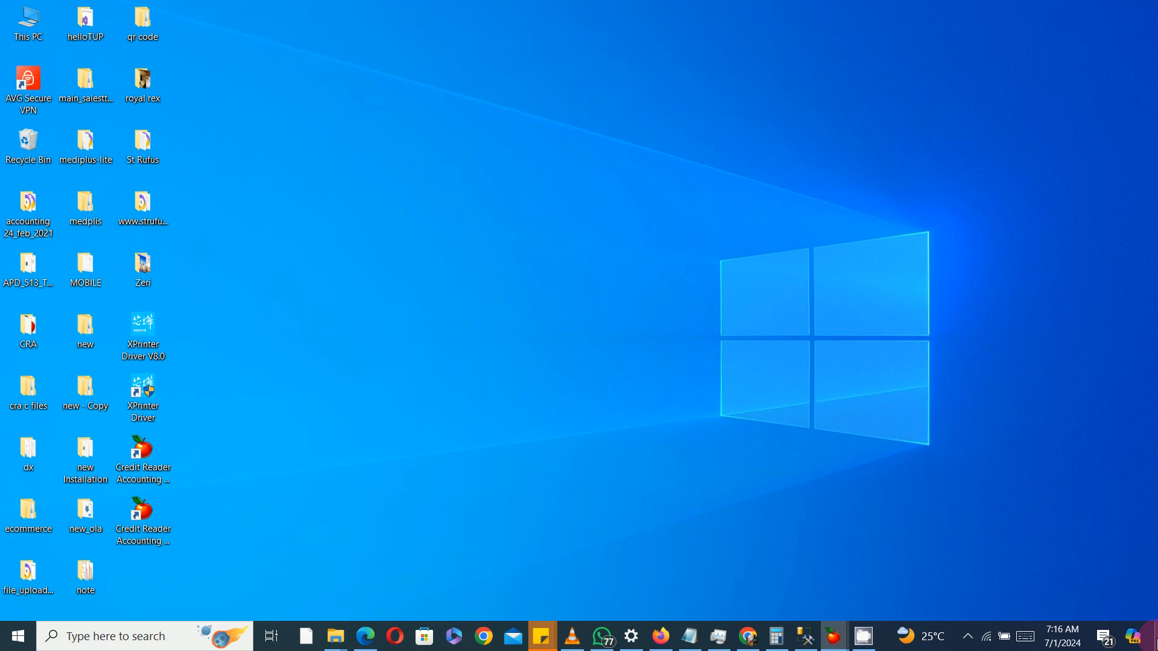
left_click(1152, 642)
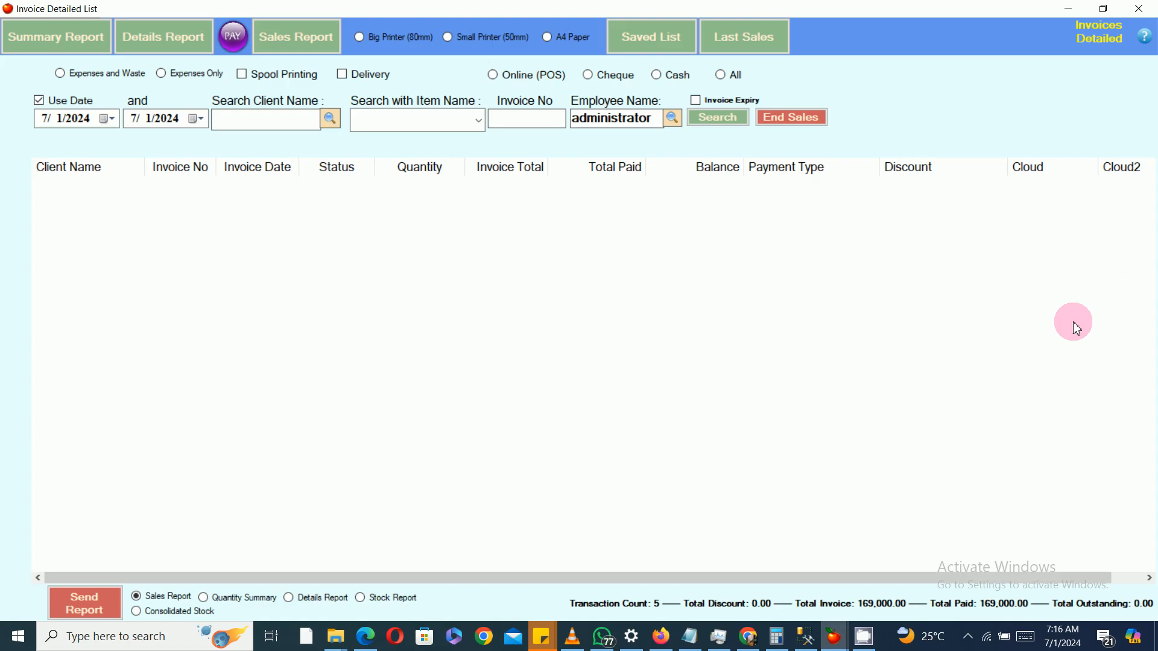
left_click(1148, 14)
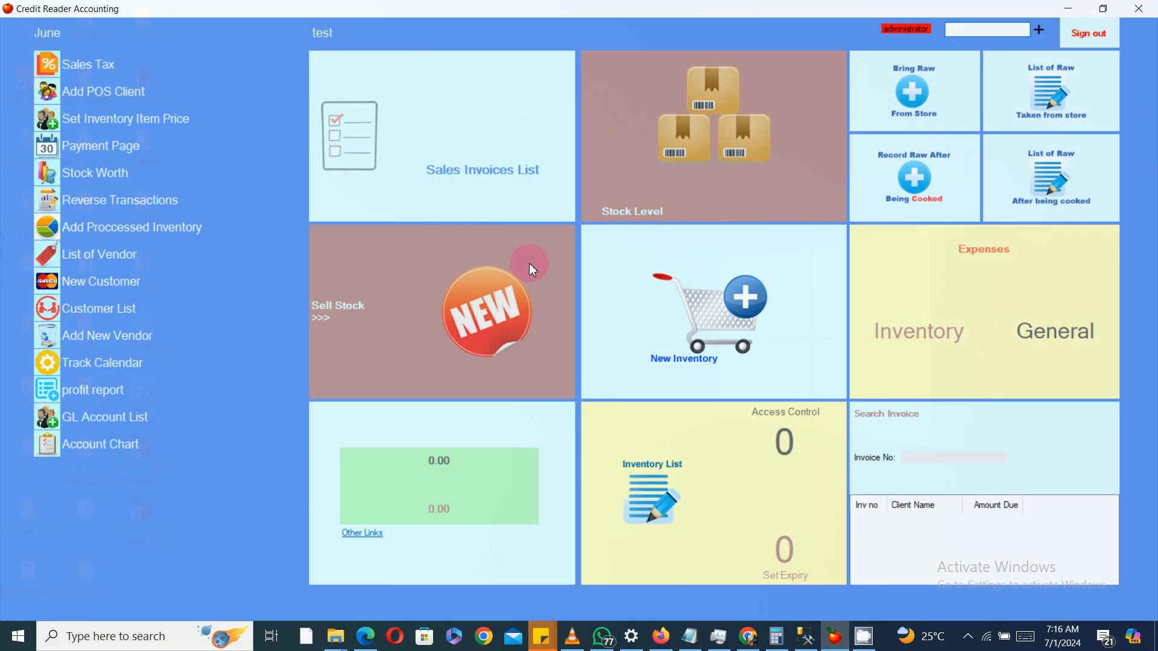
Step: Open Sell Stock, choose the DRINKS category, and add MARTELL and JACK WILLIAM to the sale
left_click(493, 349)
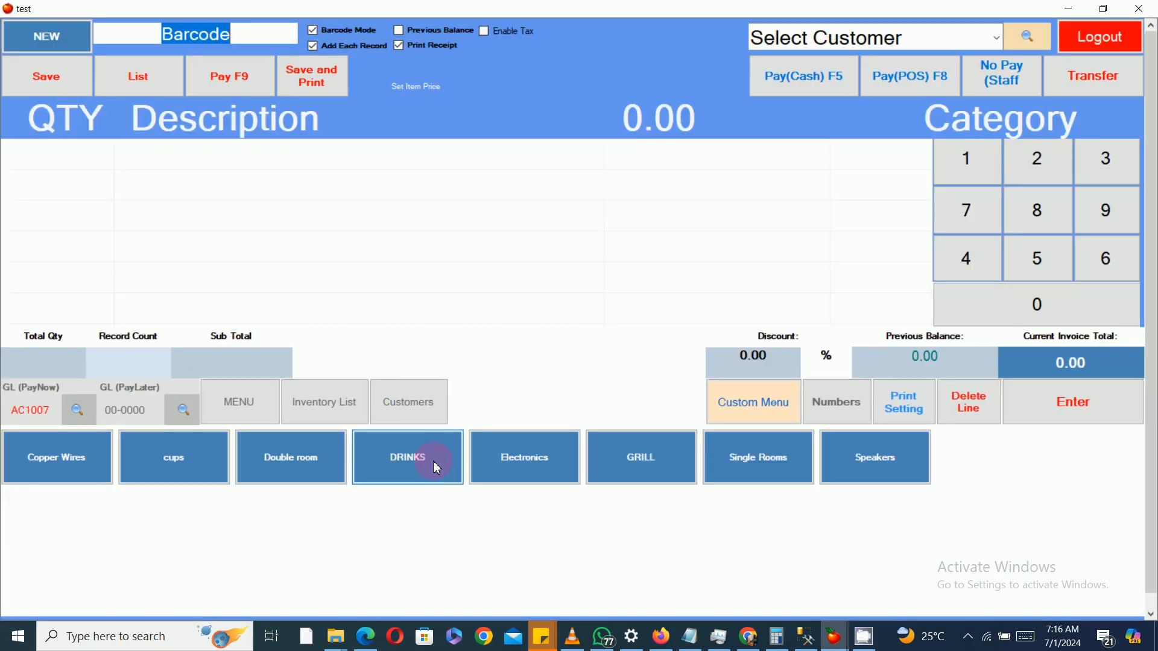
left_click(422, 463)
left_click(296, 439)
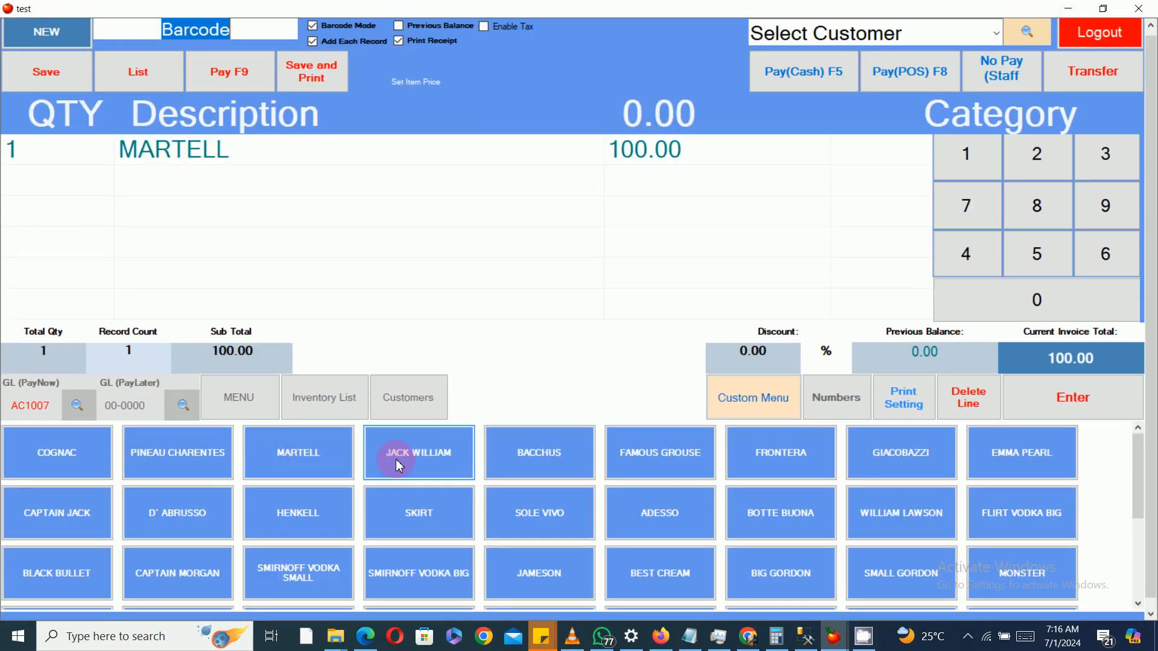
left_click(414, 443)
Step: Pay the sale in cash, close the report activation dialog, and leave the sales screen
left_click(824, 58)
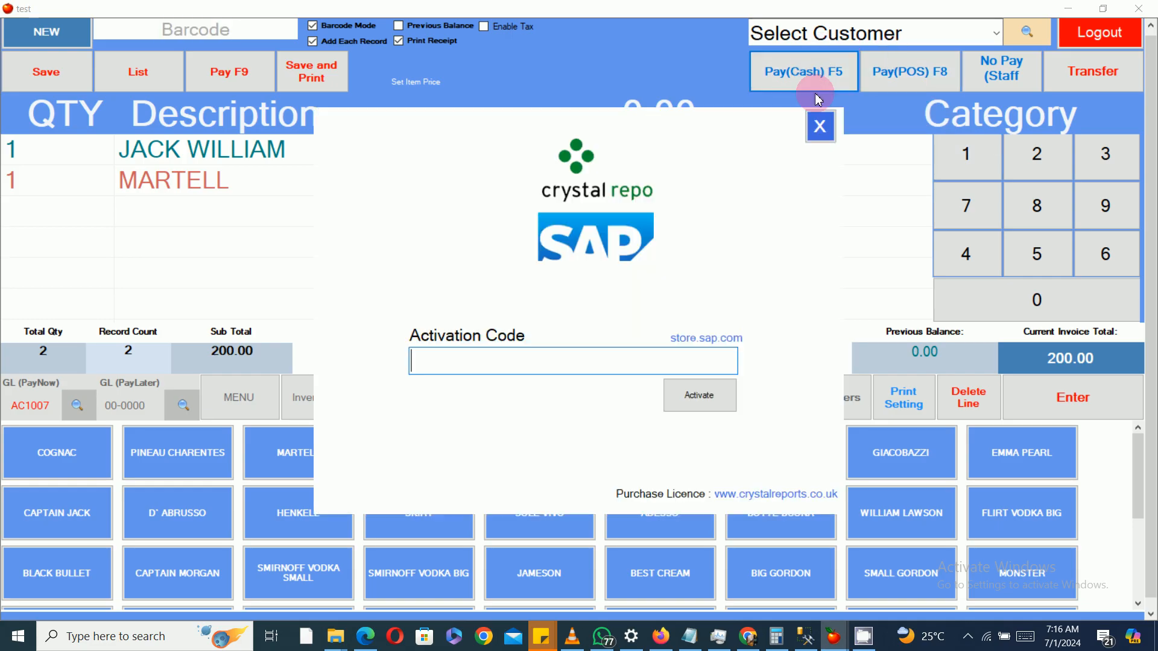
left_click(822, 126)
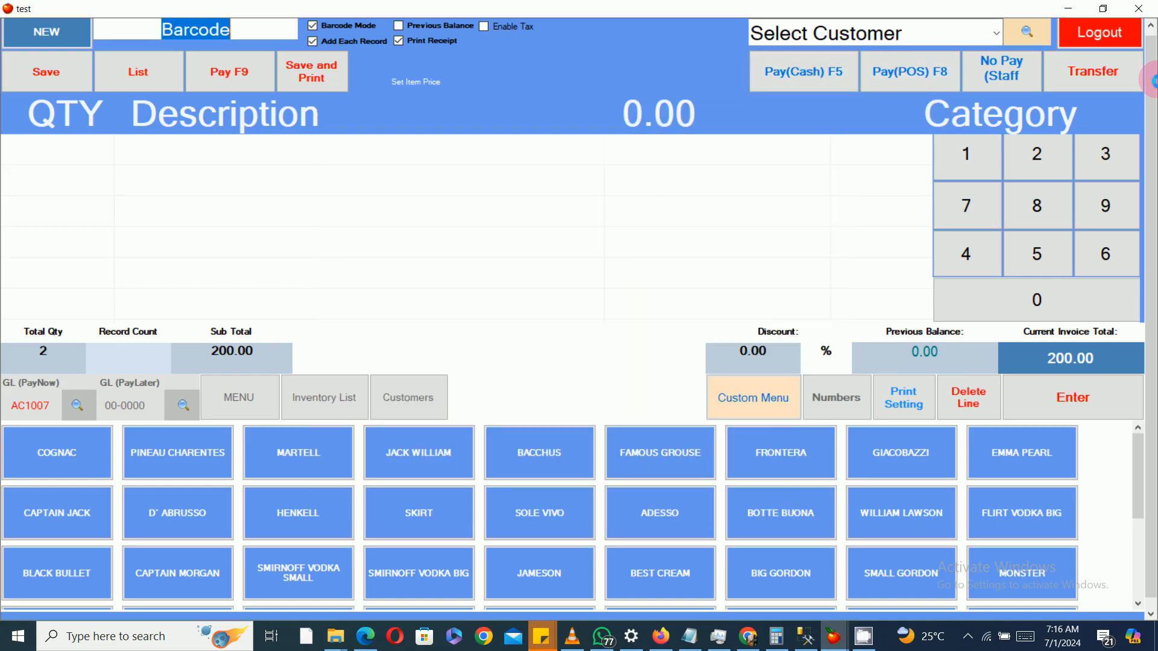
left_click(1140, 10)
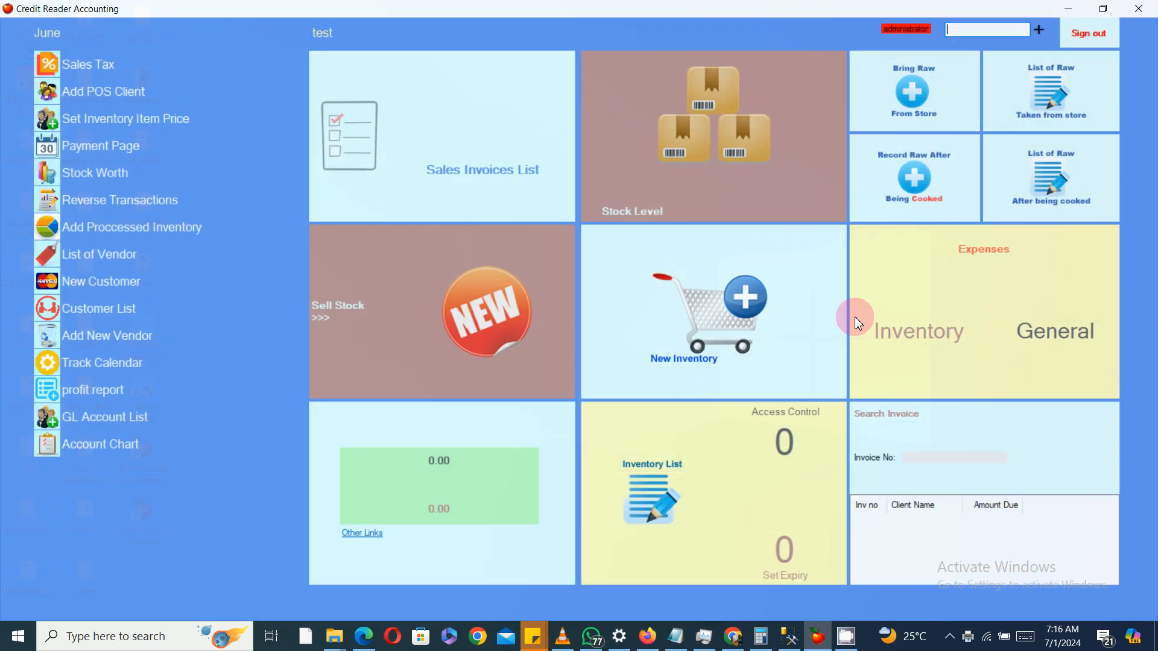
Step: Open the sales invoices list, set the date range from 7/1/2024 to 7/1/2024, and search
left_click(490, 155)
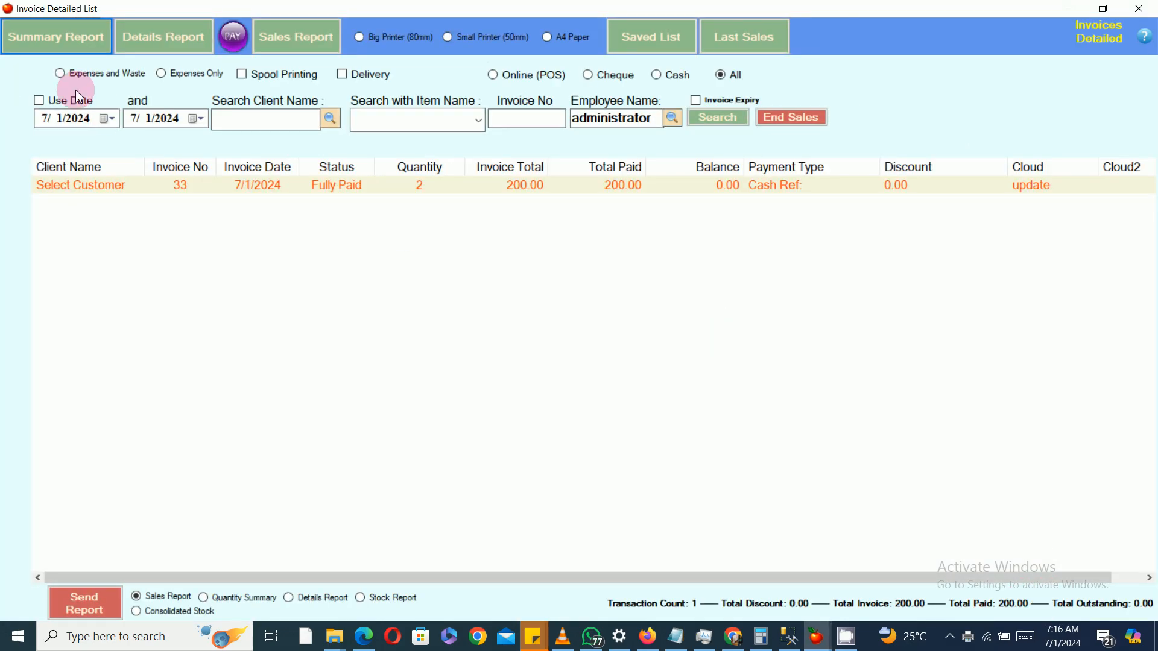
left_click(106, 119)
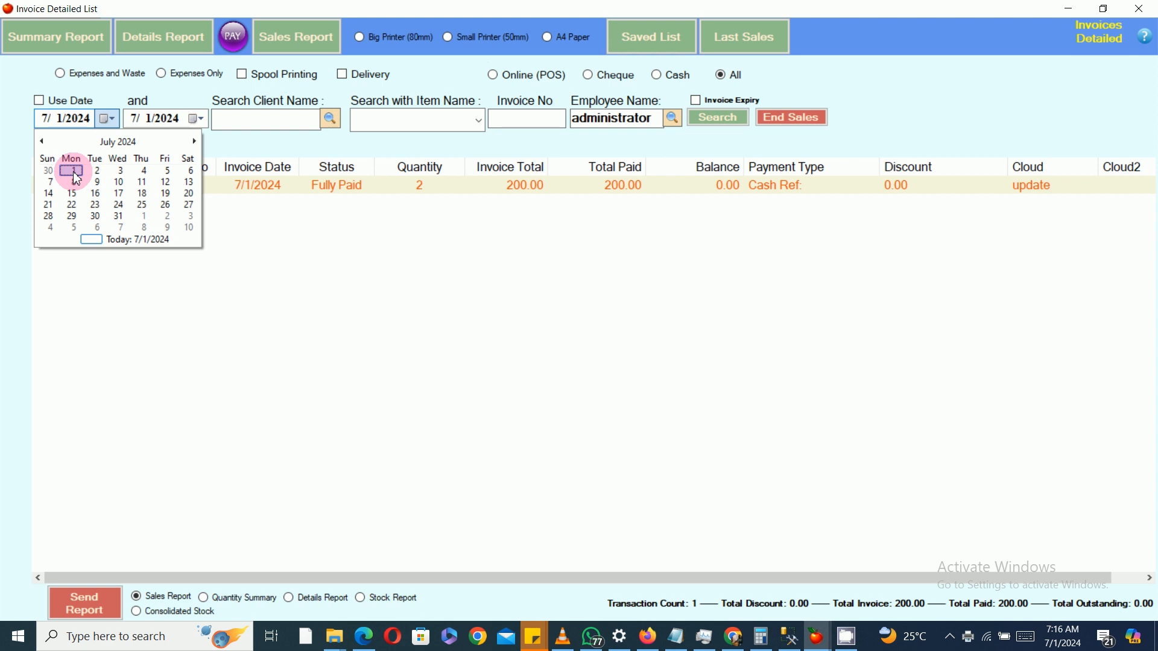
left_click(76, 179)
left_click(195, 119)
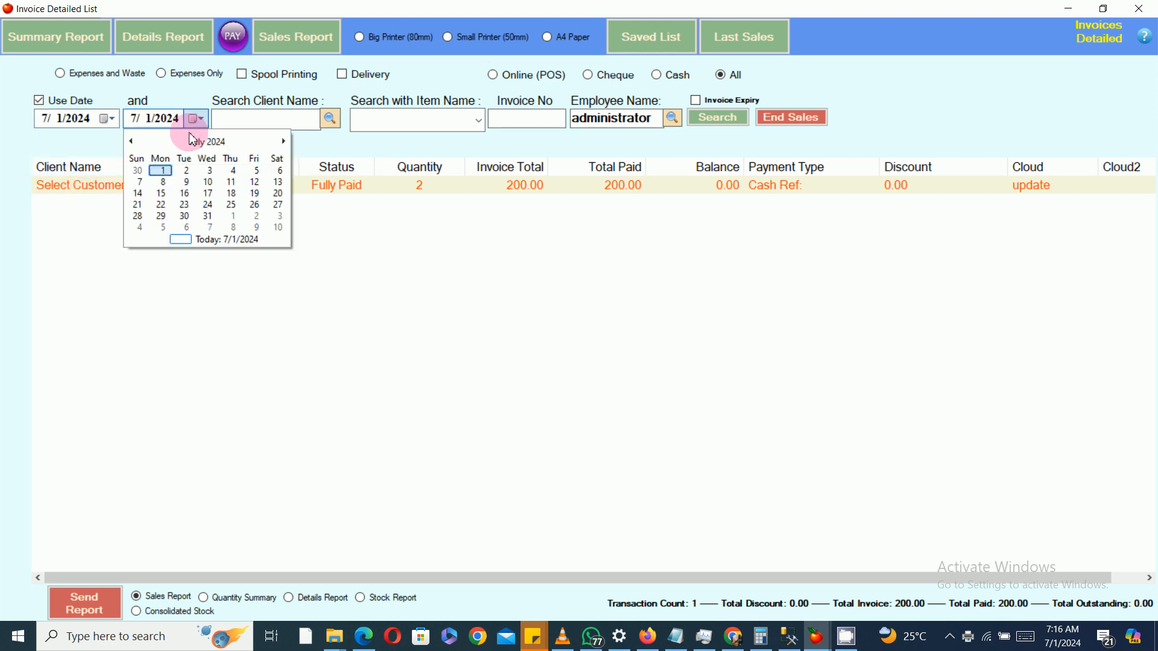
left_click(169, 172)
left_click(723, 117)
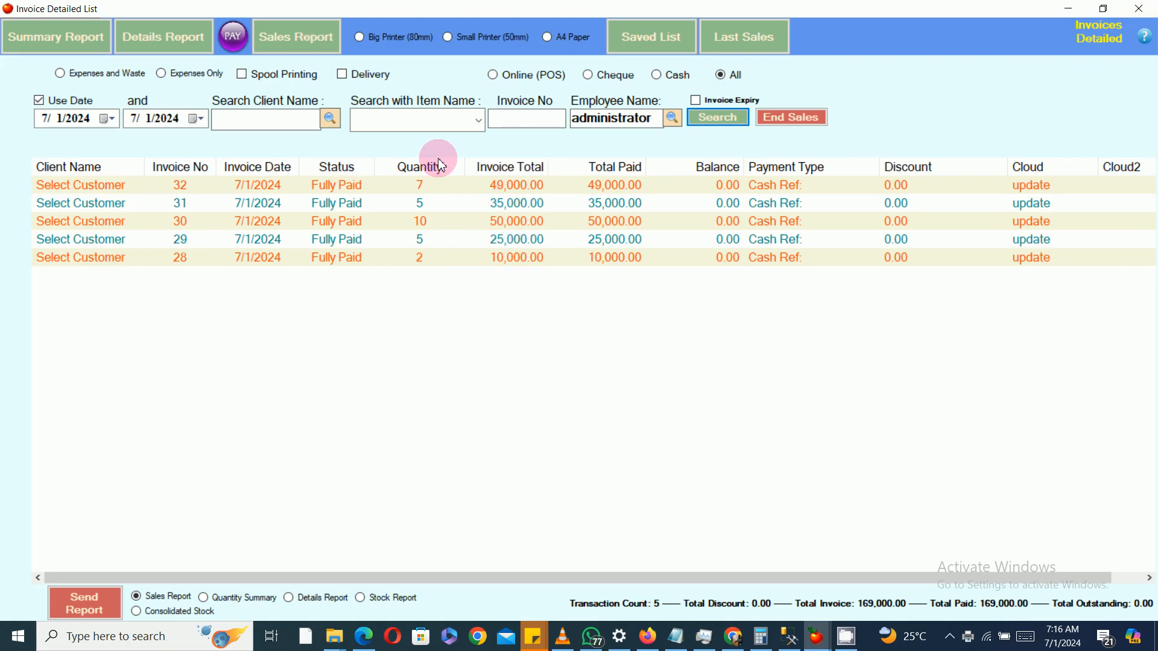
Step: Select the Small Printer (50mm) option and close the invoice list
left_click(467, 39)
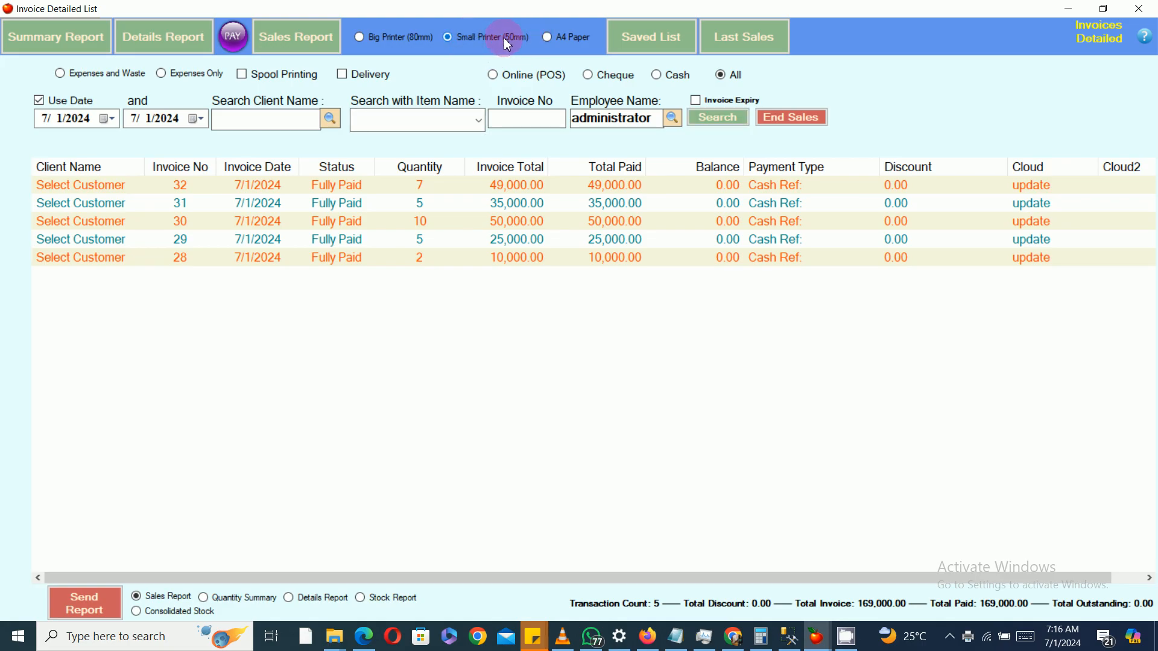
left_click(454, 38)
left_click(364, 38)
left_click(486, 43)
left_click(1138, 9)
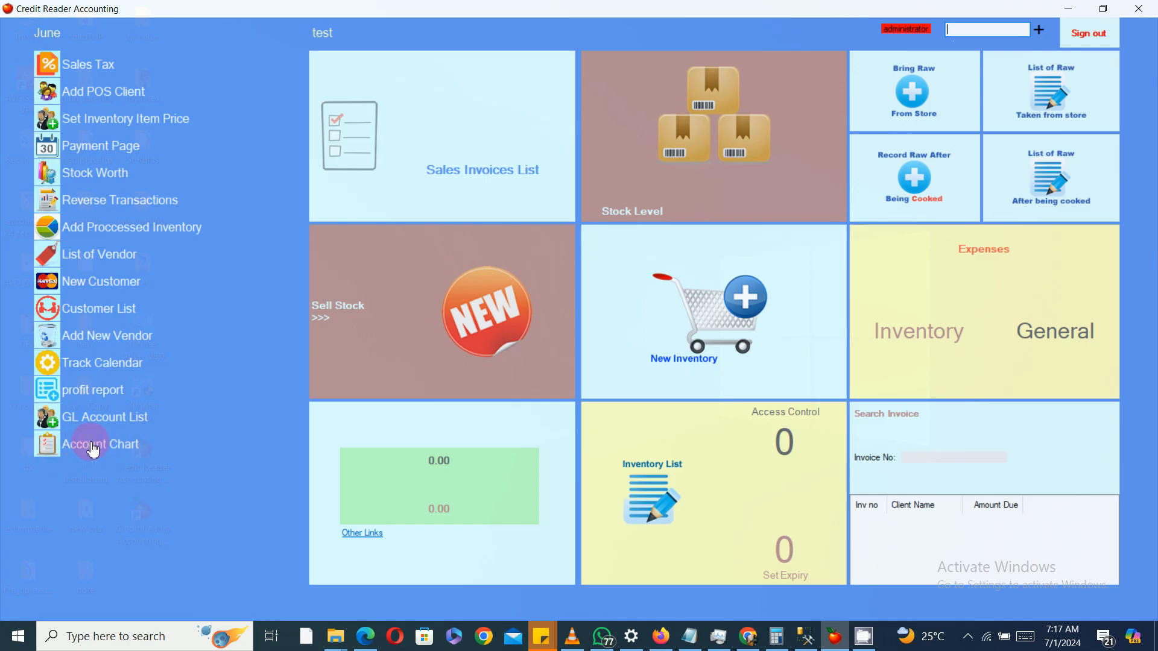
Step: Open the Account Chart and add an Expenses account described as Fuel
left_click(118, 451)
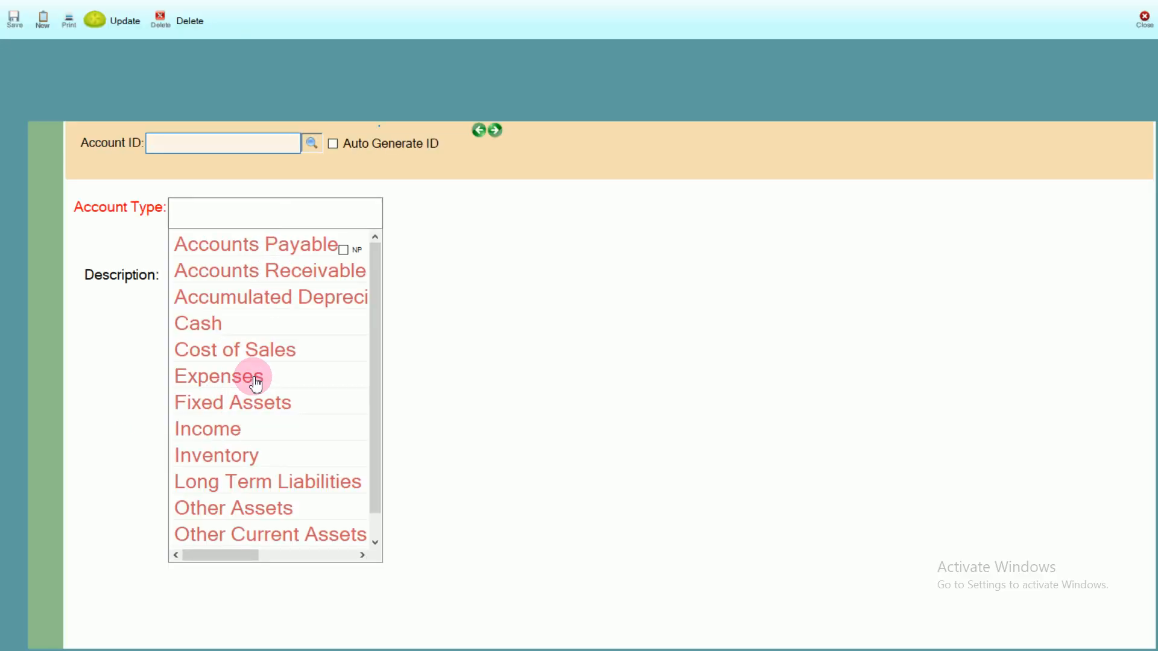
left_click(216, 380)
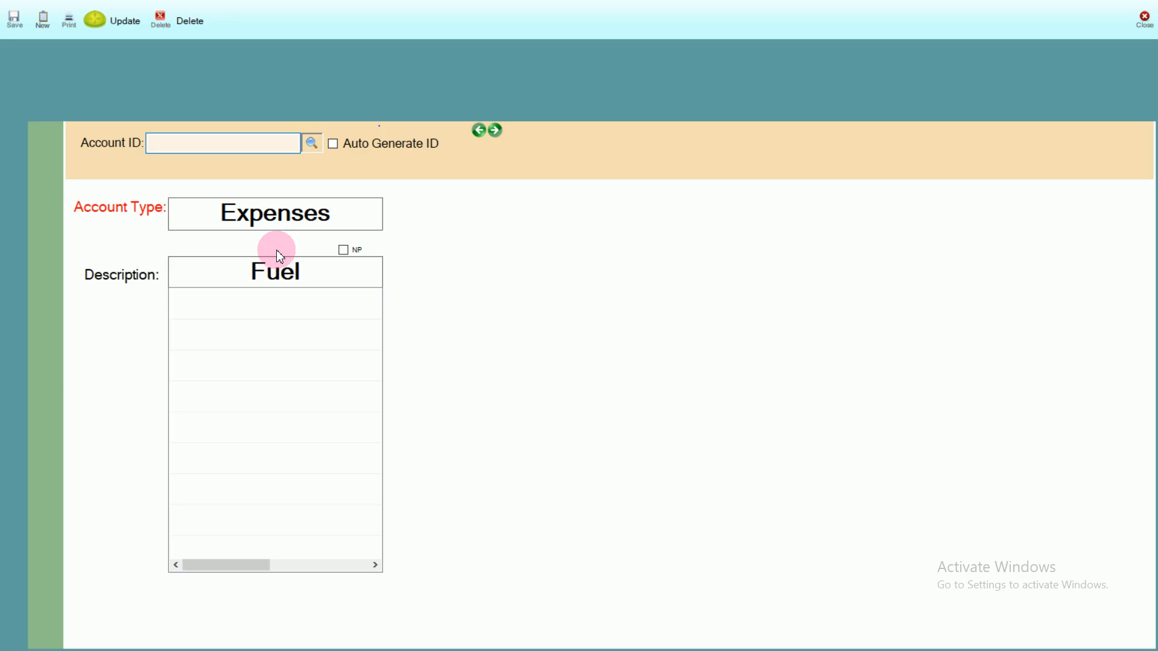
type("Fuel")
key("Return")
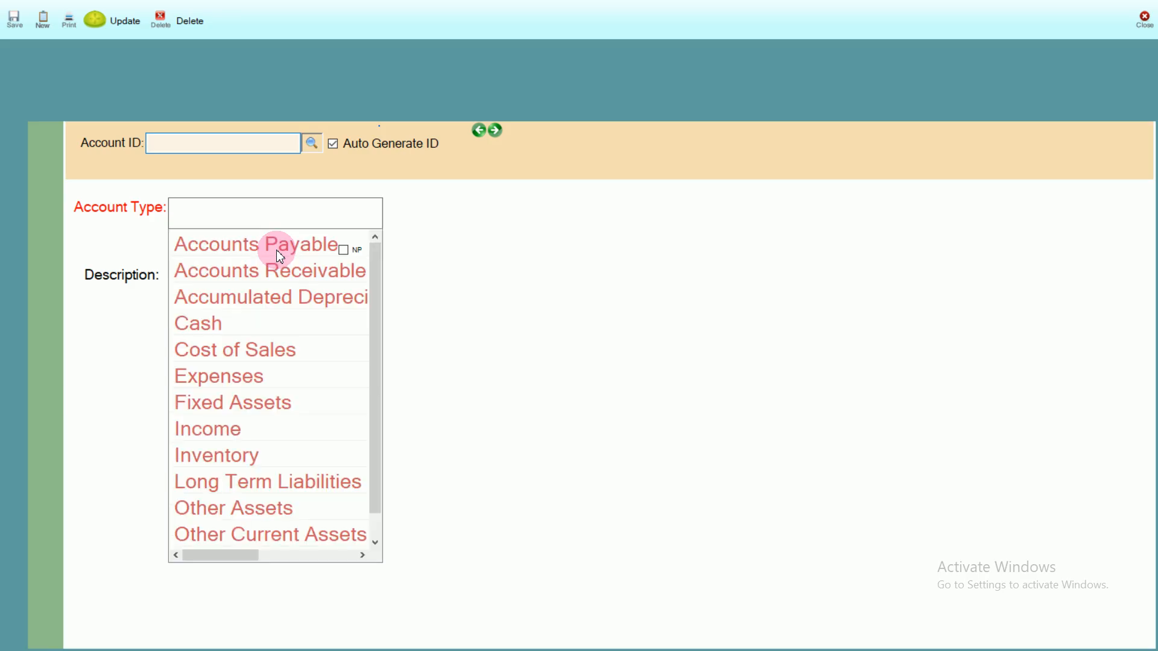
Step: Add another Expenses account described as Salaries
left_click(246, 377)
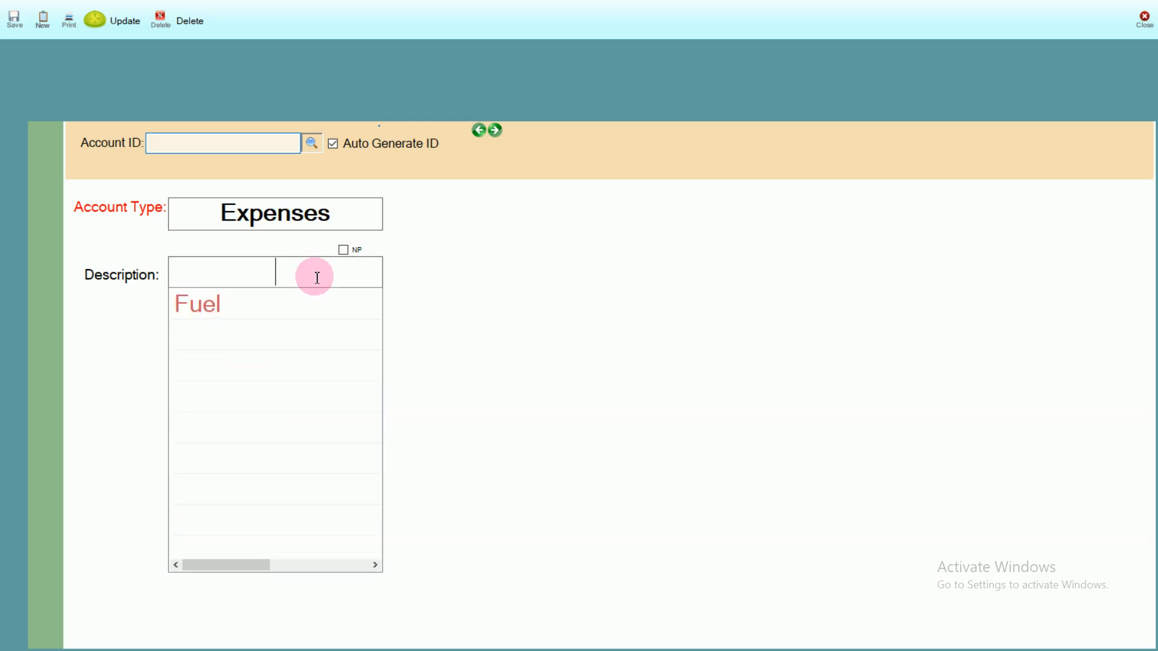
type("S")
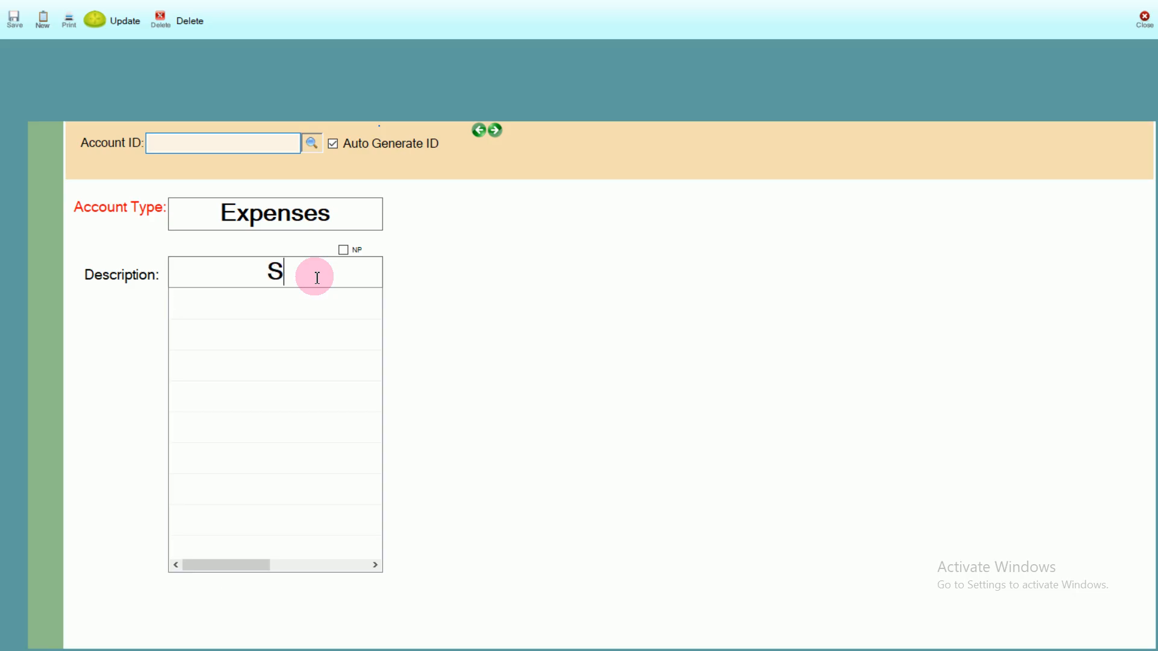
type("alaries")
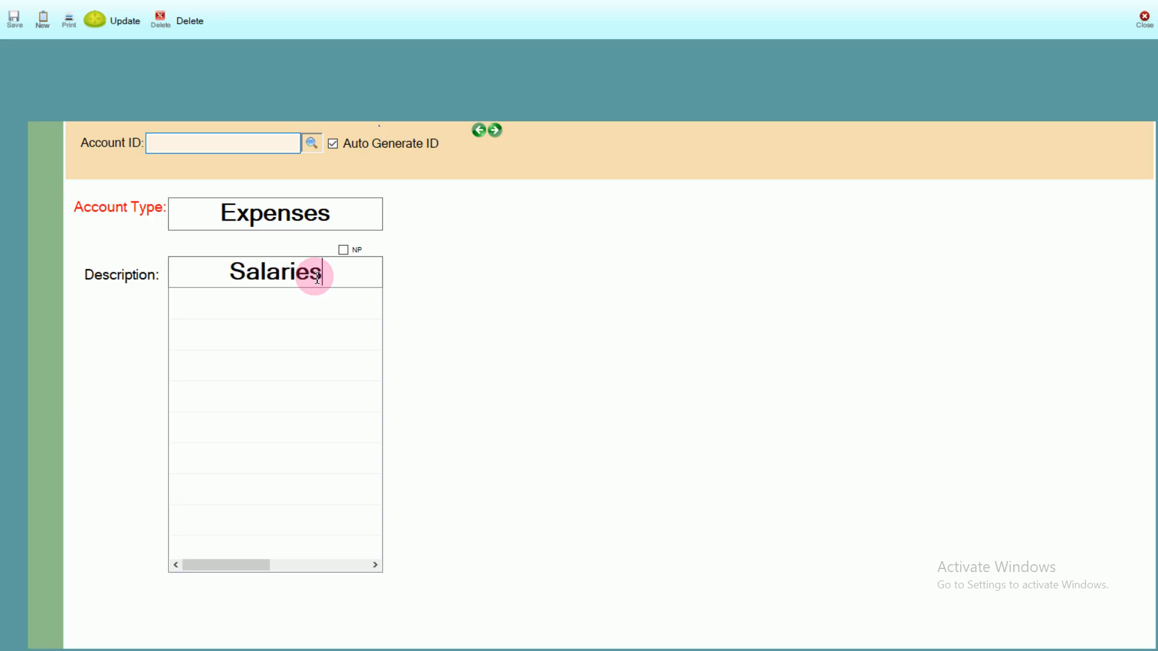
key("Return")
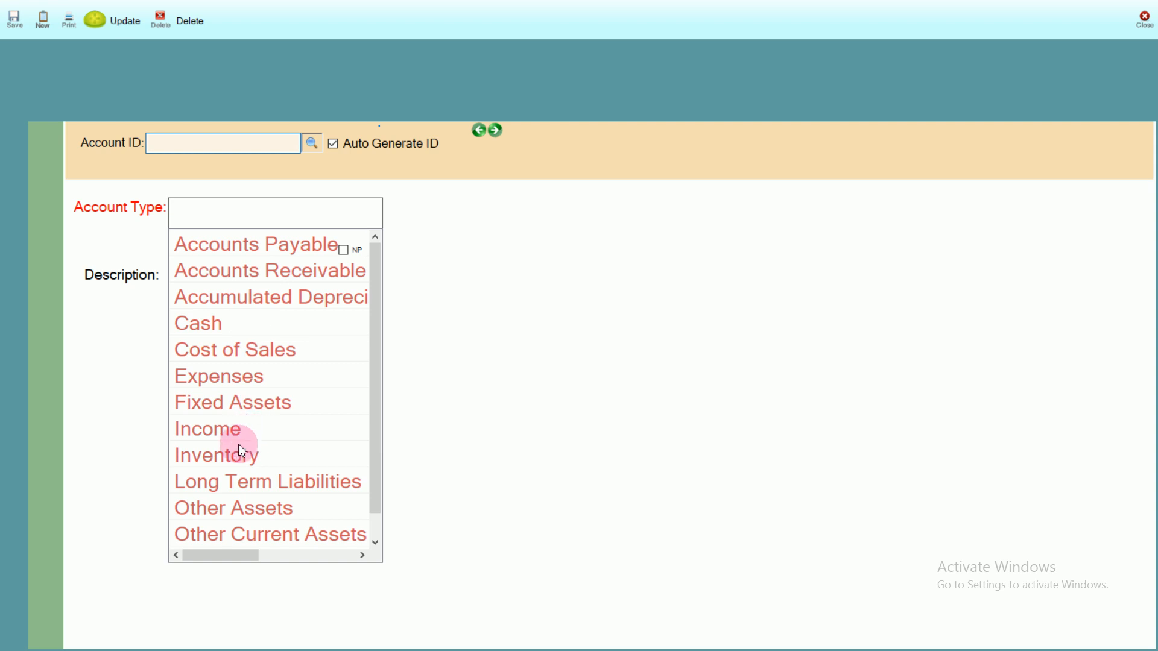
Step: Add a third Expenses account described as Transportation and close the account chart
left_click(222, 378)
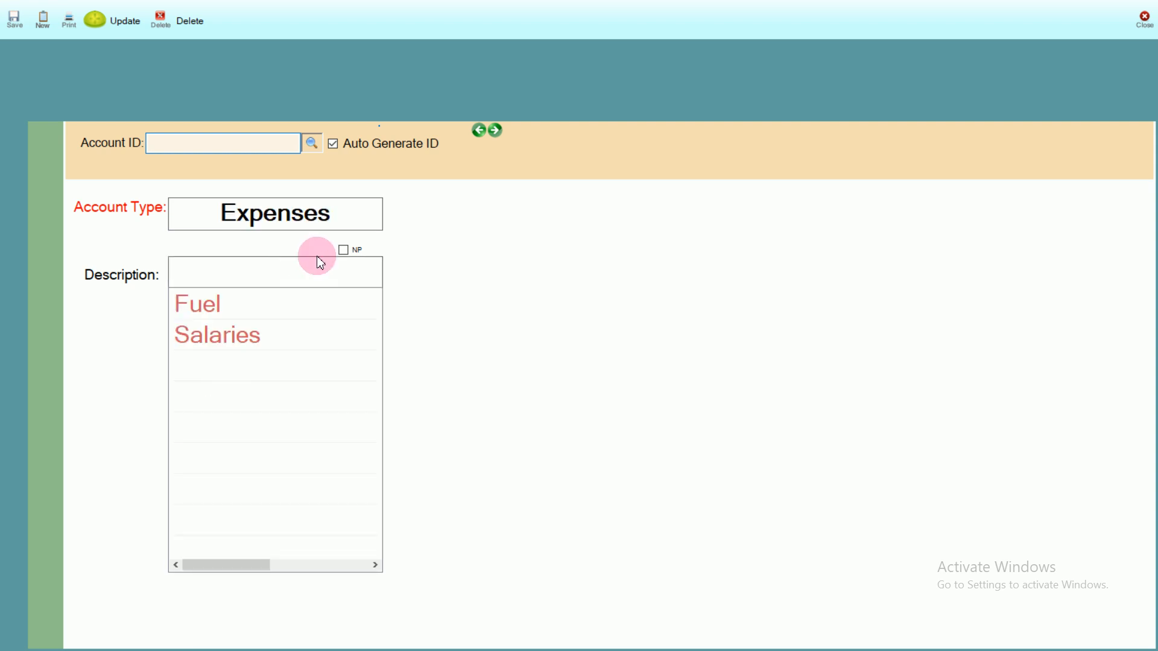
type("Tr")
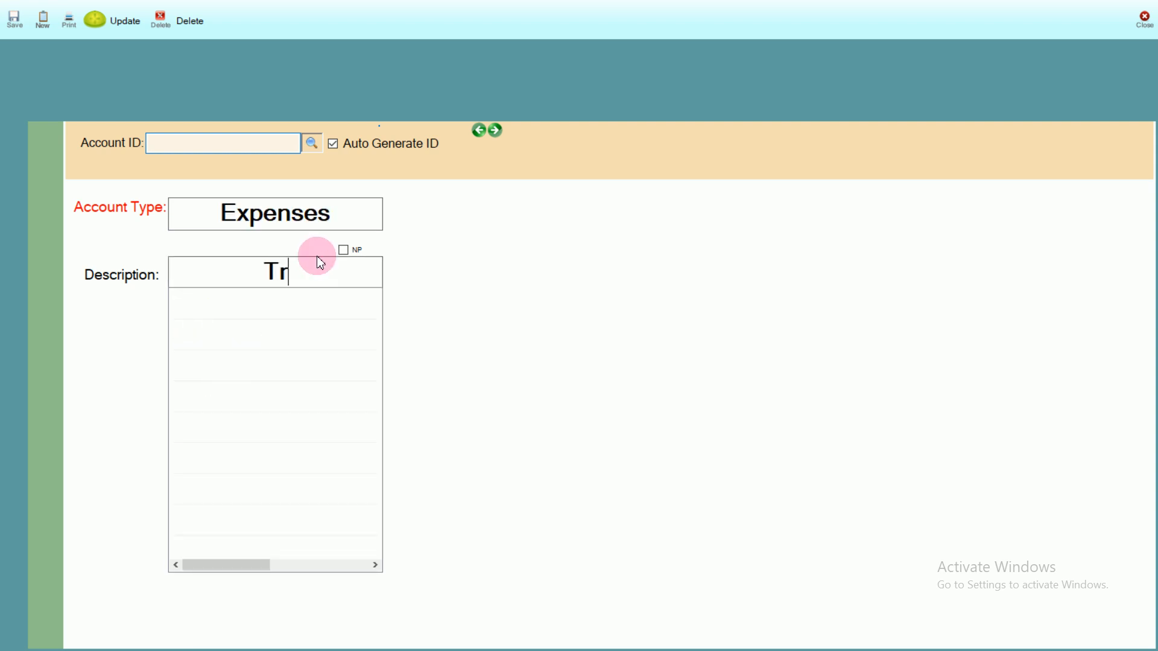
type("ansp")
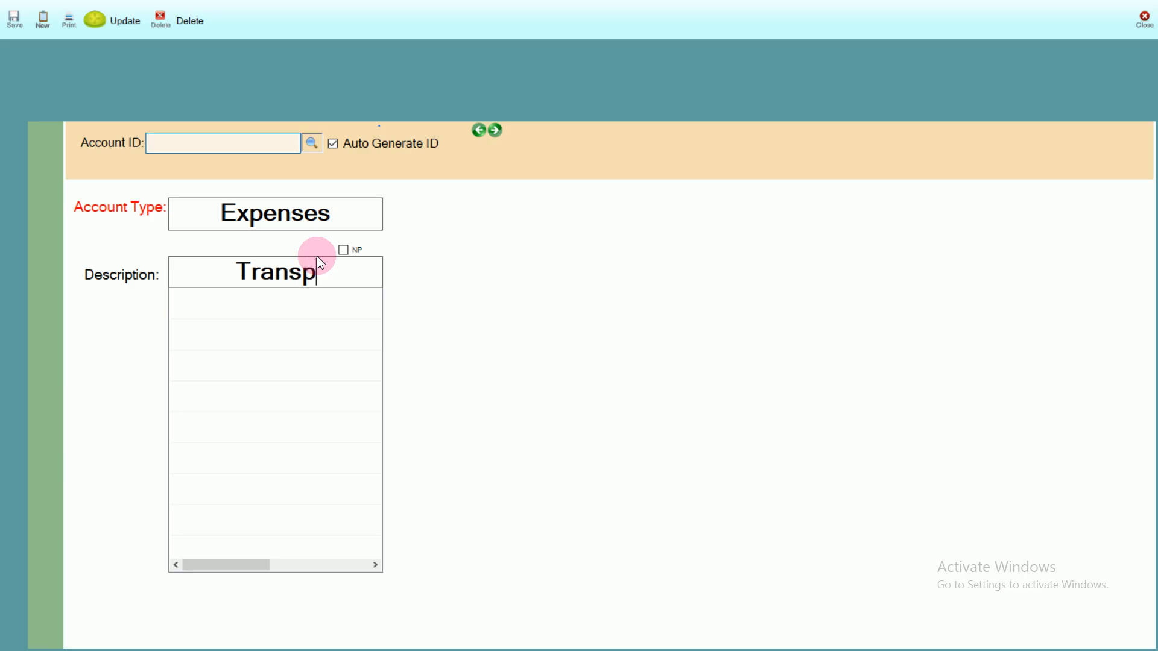
type("ortatio")
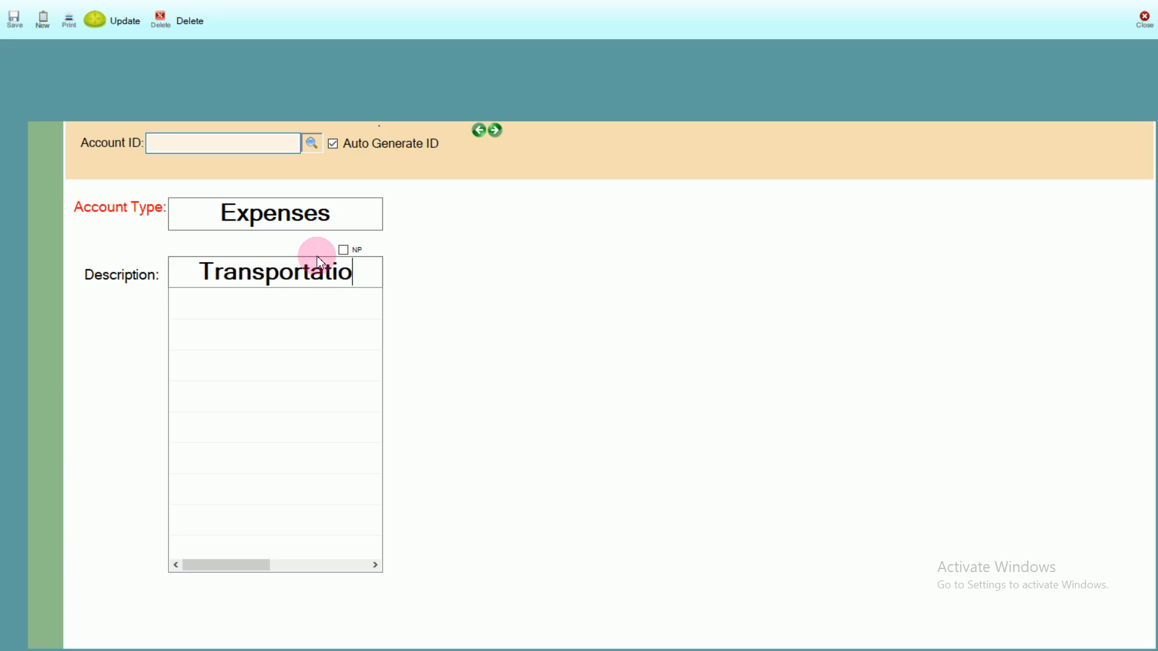
type("n")
key("Return")
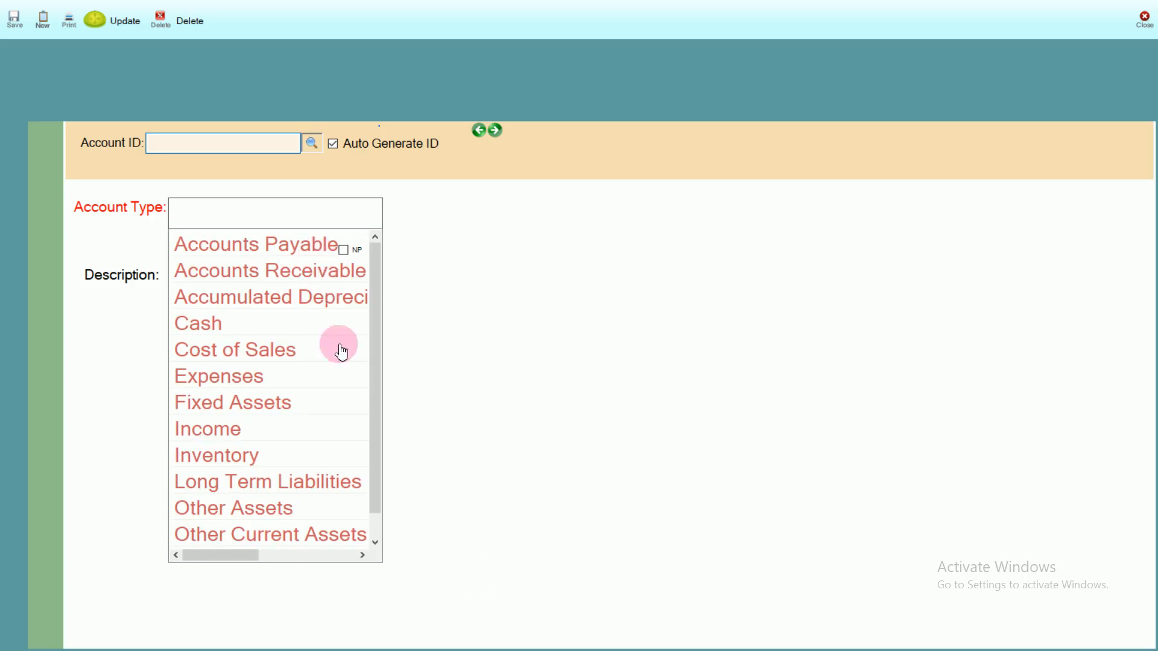
left_click(1150, 25)
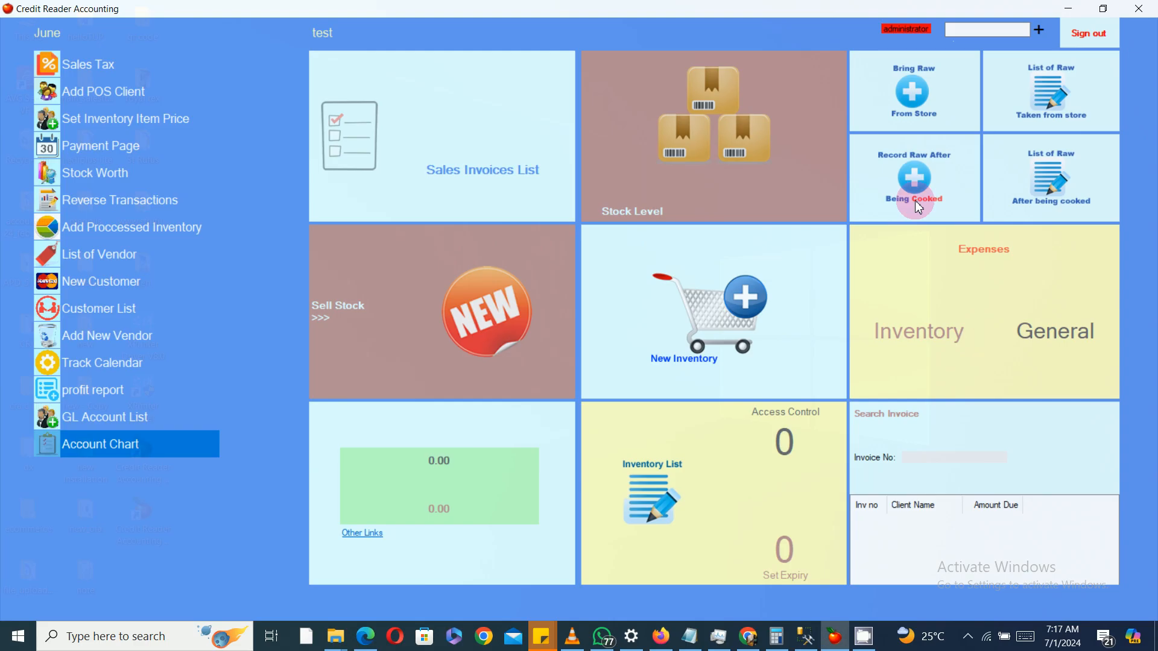
Step: Reopen the Account Chart to review the Expenses accounts, then close it
left_click(116, 446)
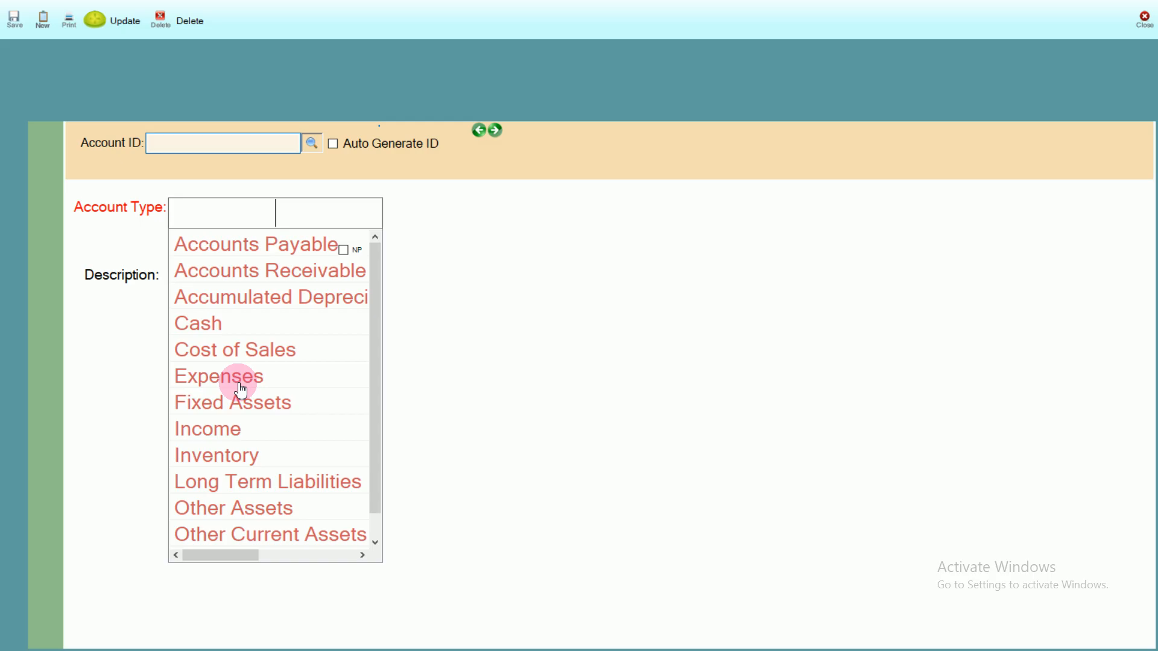
left_click(242, 378)
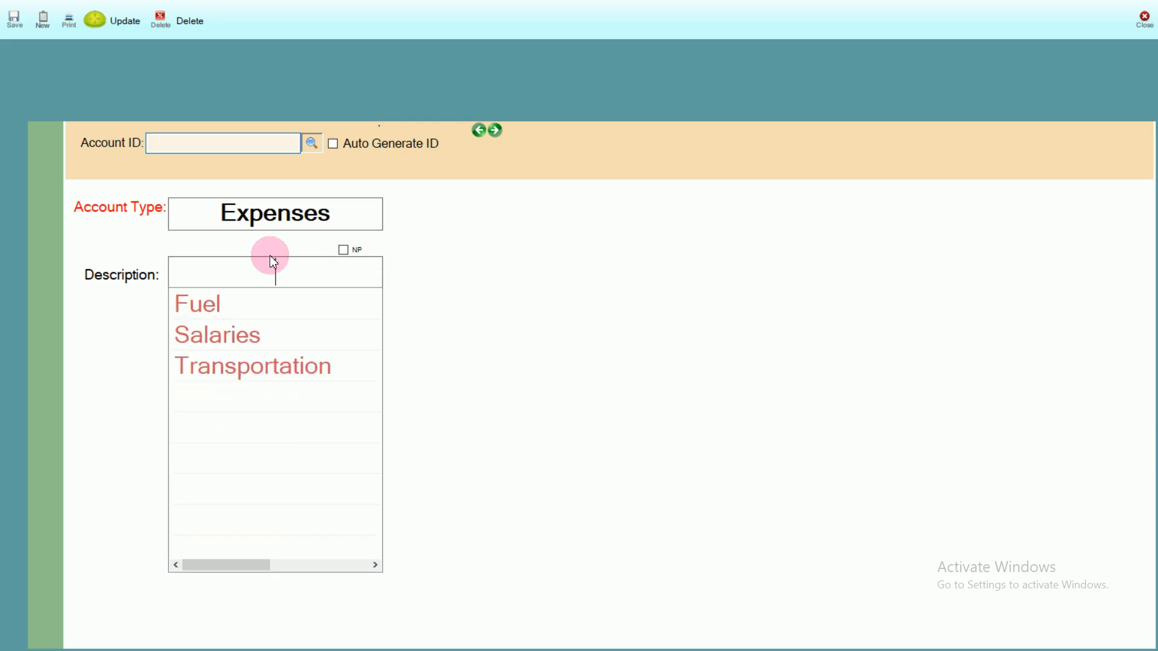
left_click(1144, 16)
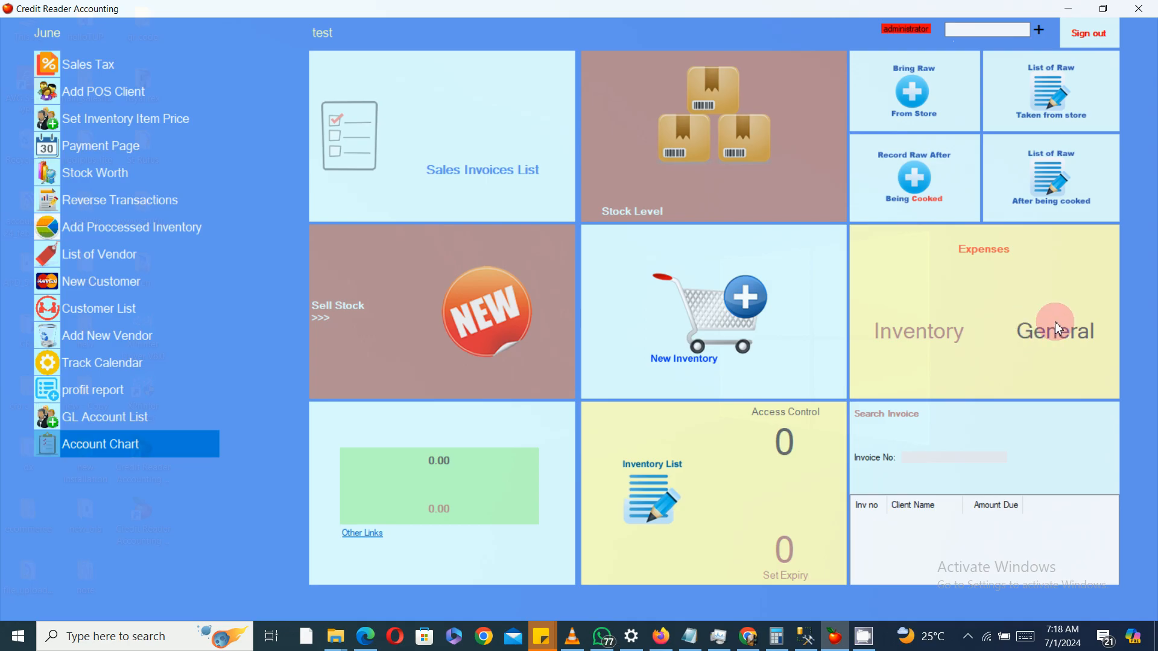
Step: Open the General expenses form, enter an amount of 600 and pick Transportation as the expense type
left_click(1043, 342)
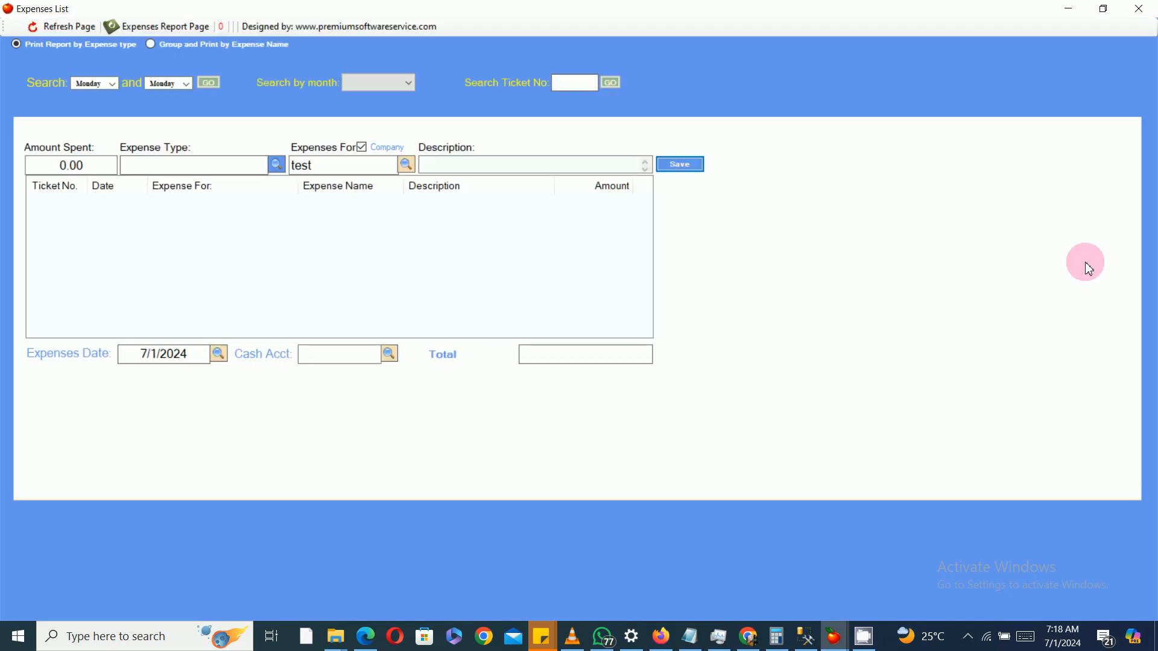
left_click(93, 167)
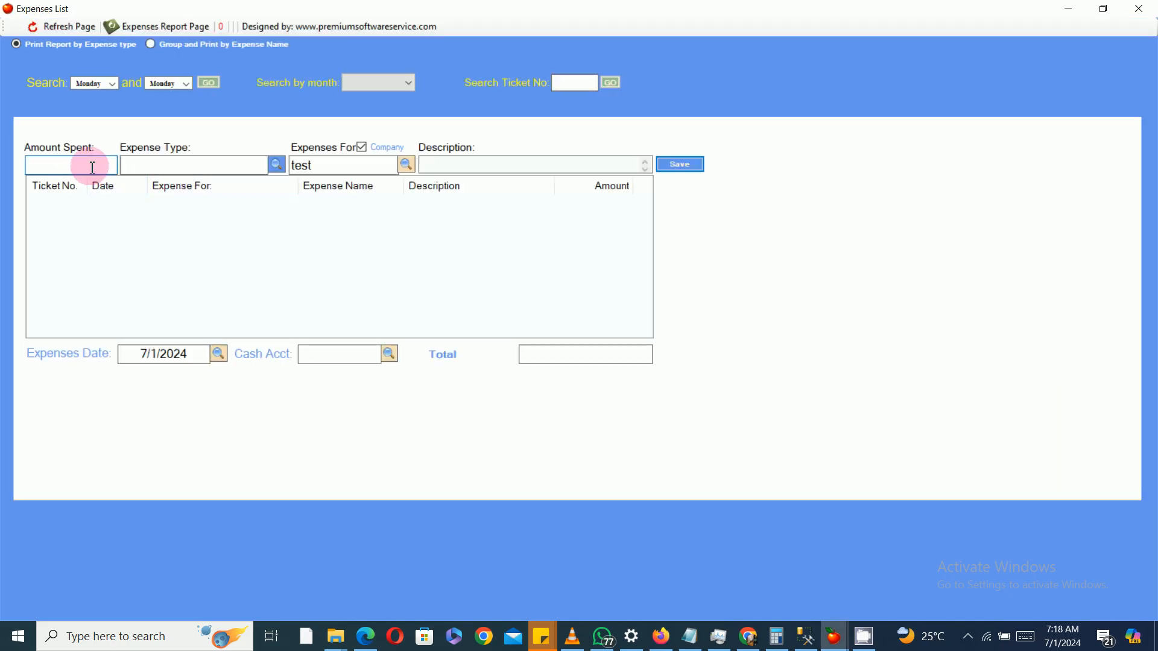
left_click(277, 165)
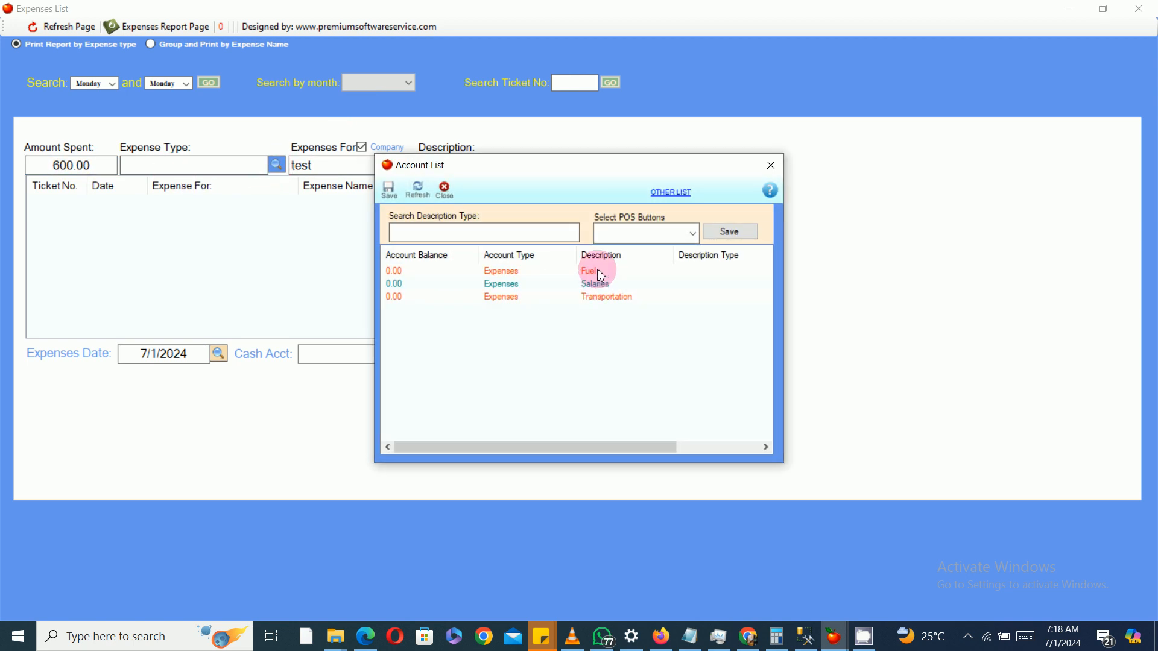
double_click(599, 299)
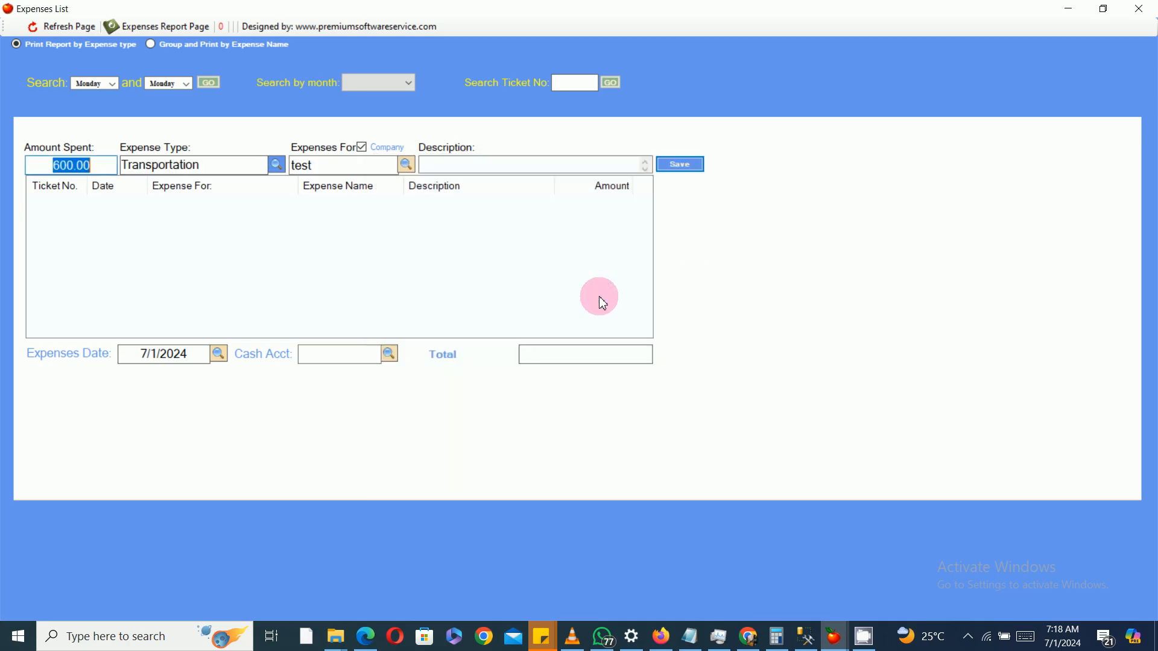
left_click(277, 166)
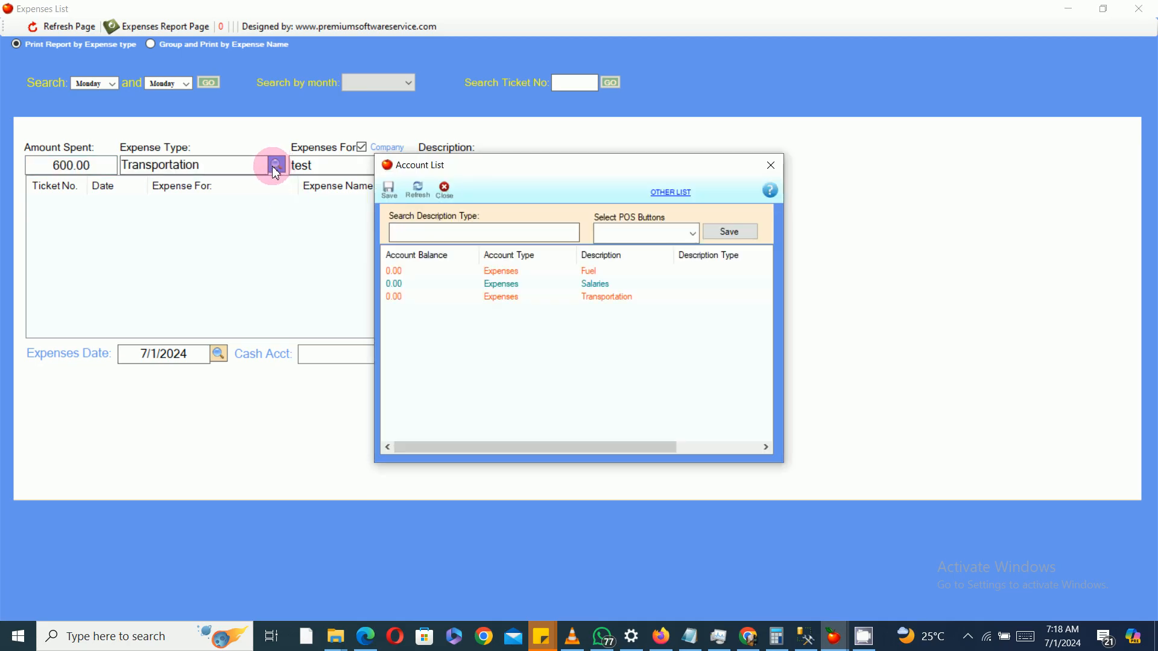
double_click(601, 298)
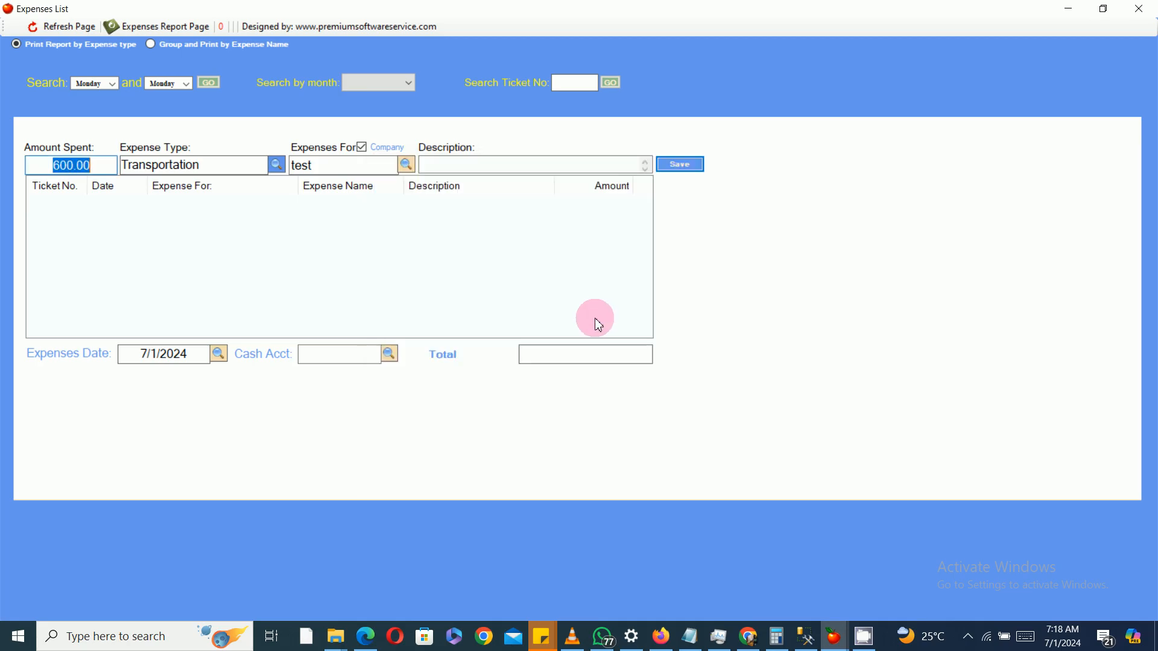
Step: Describe the expense as transport to lagos and try to save it
left_click(502, 166)
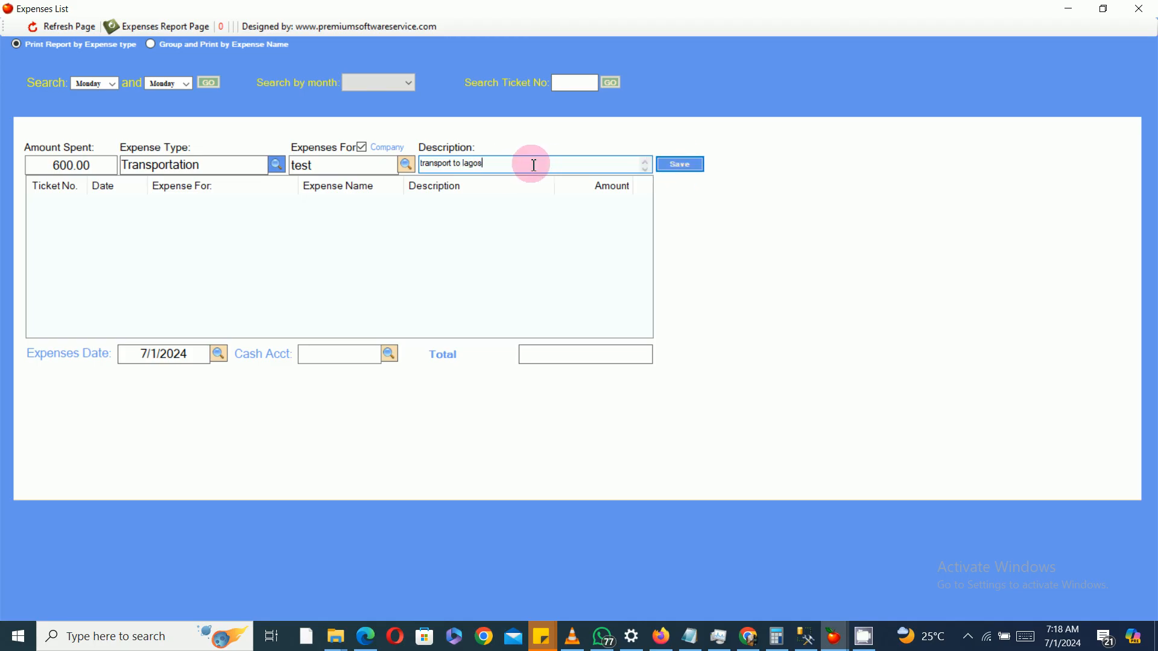
left_click_drag(533, 164, 417, 175)
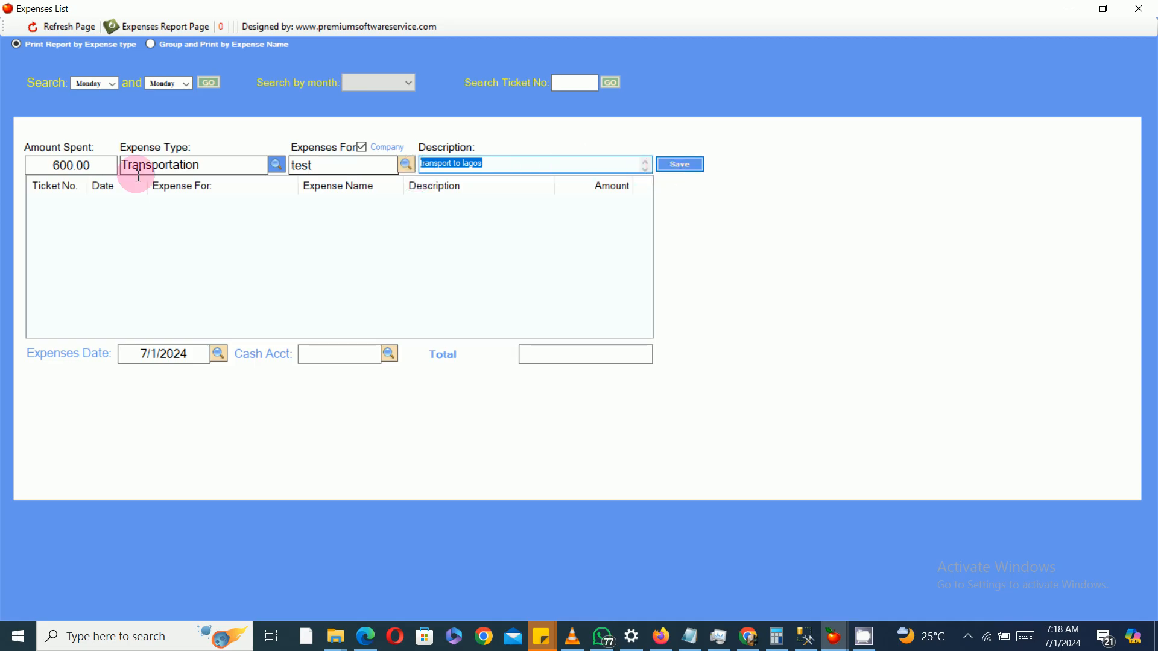
left_click_drag(52, 164, 99, 164)
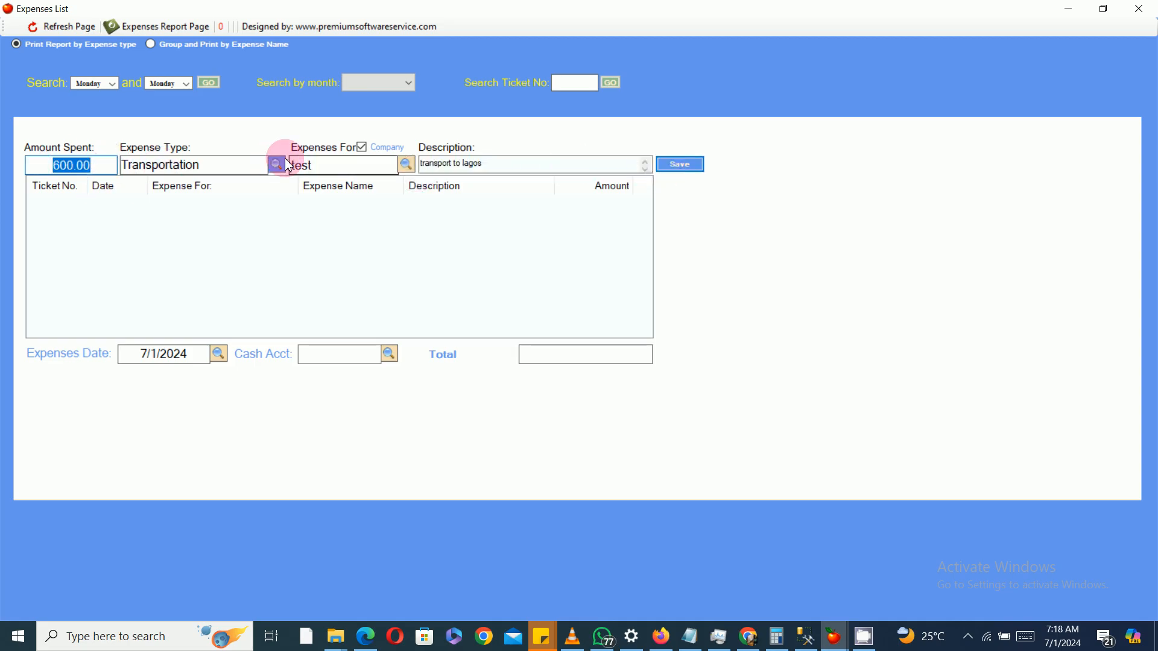
left_click_drag(207, 166, 112, 166)
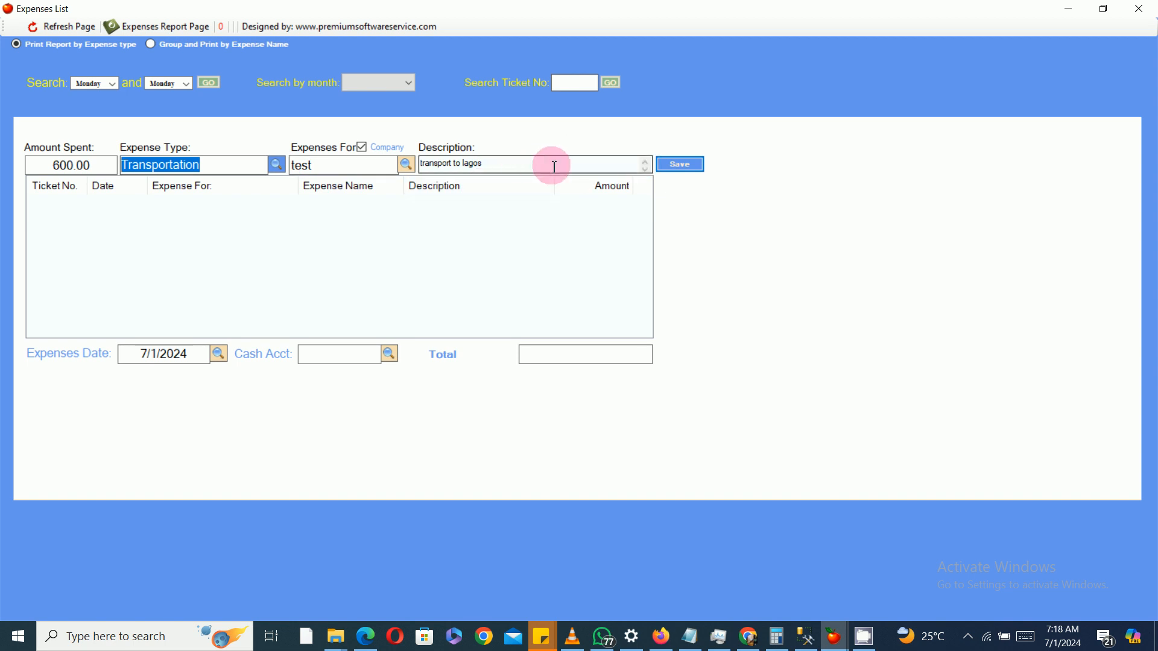
left_click_drag(550, 163, 465, 166)
left_click(693, 170)
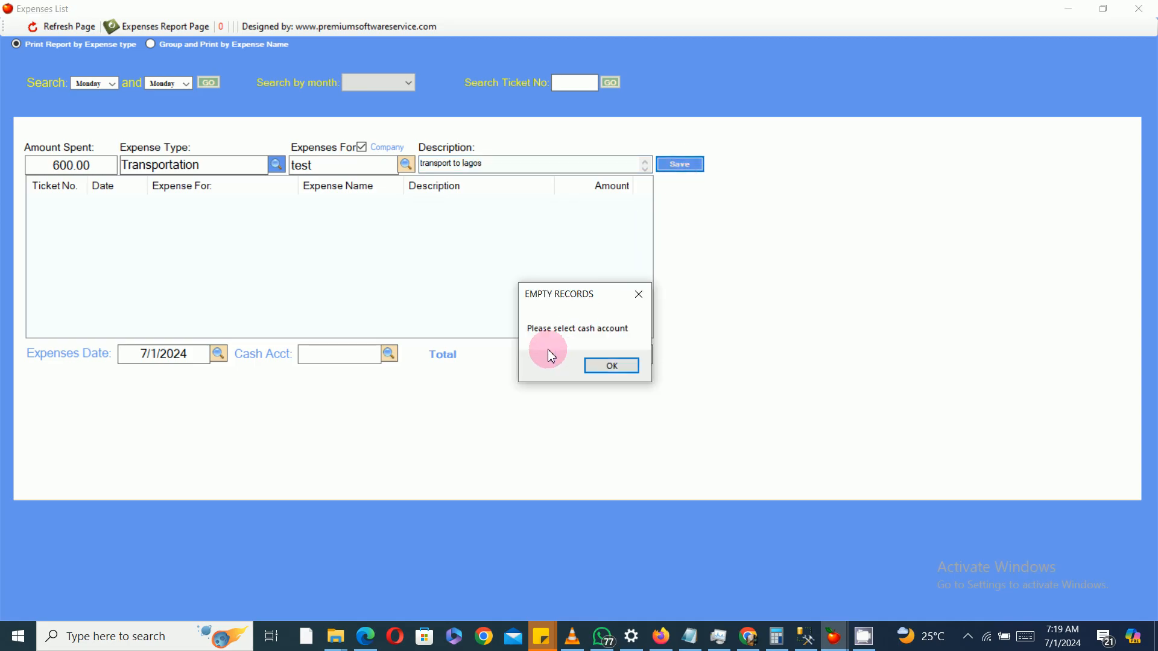
left_click(613, 369)
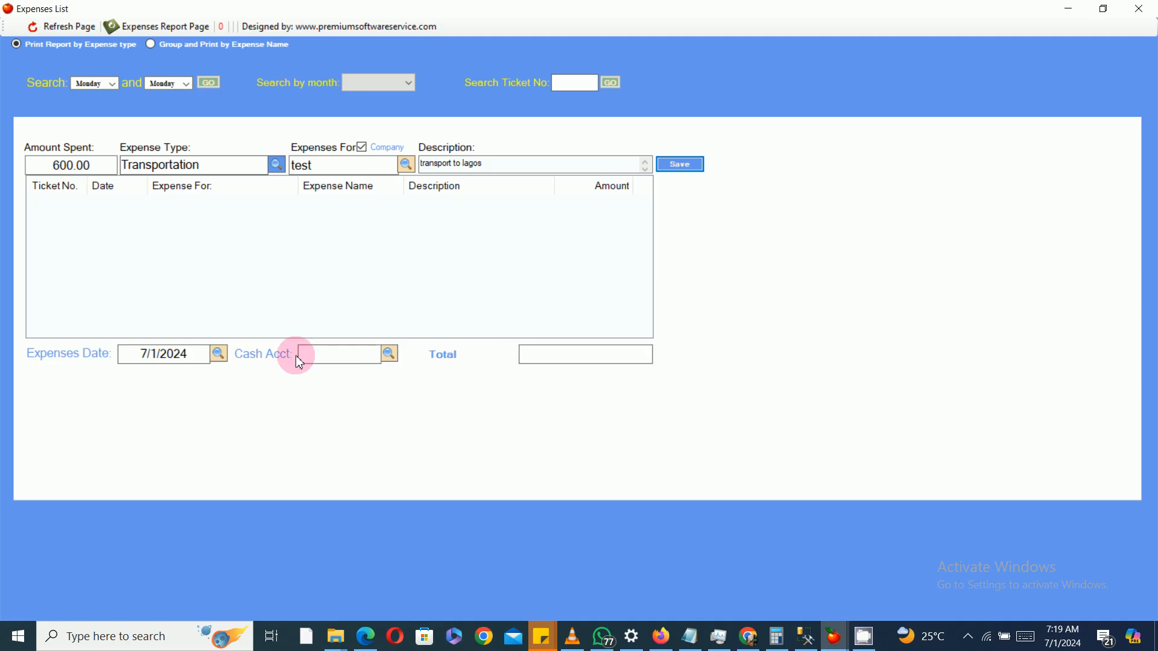
Step: Choose the Cash account as the cash account and save the 600 Transportation expense
left_click(391, 353)
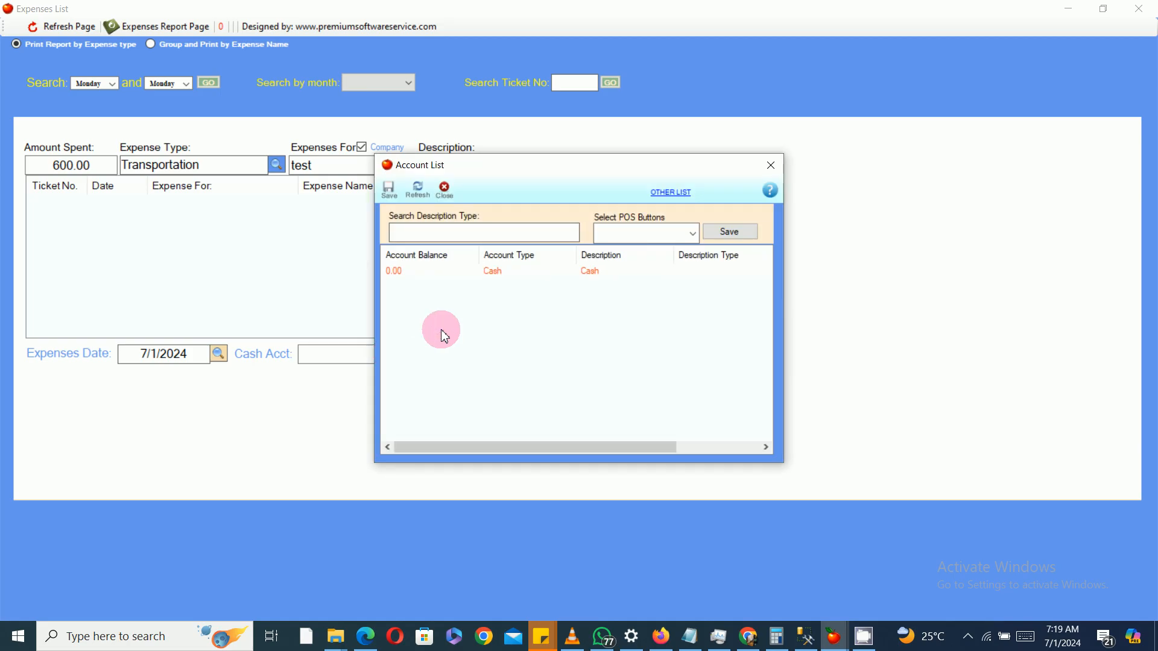
double_click(520, 274)
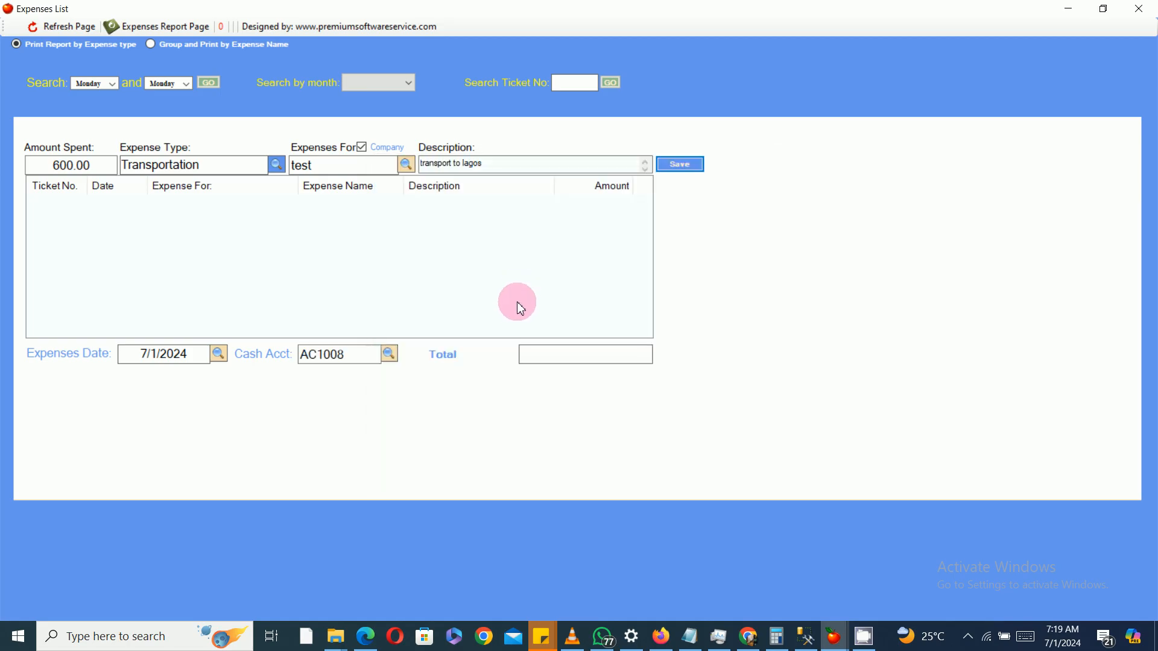
left_click(678, 166)
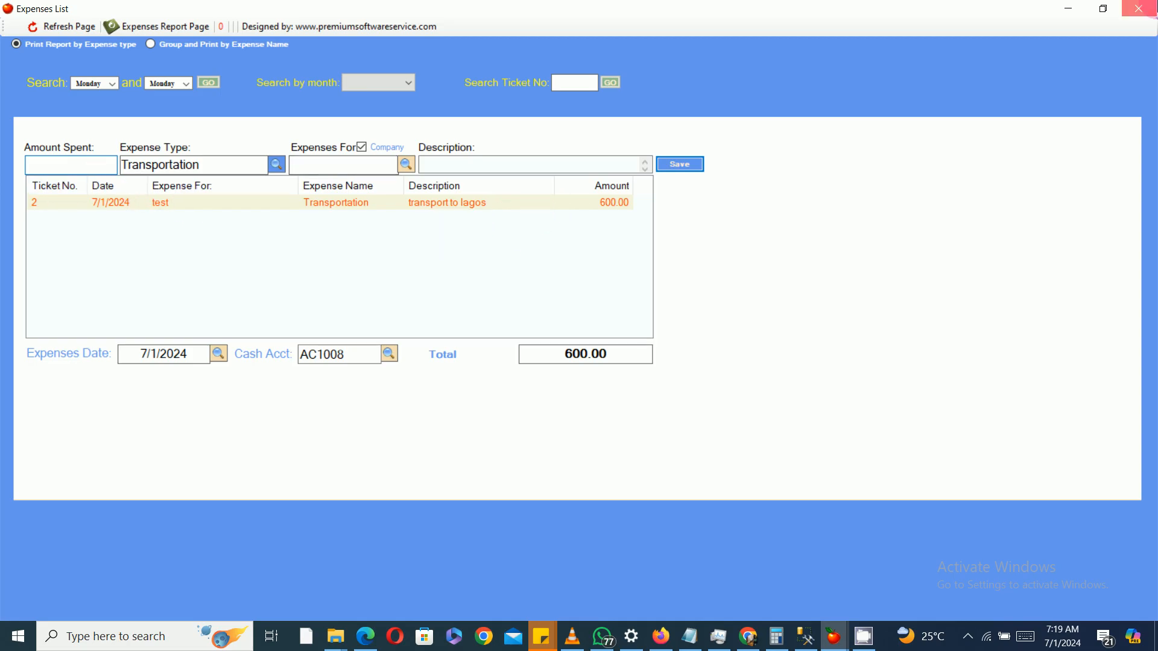
left_click(1139, 8)
left_click(438, 153)
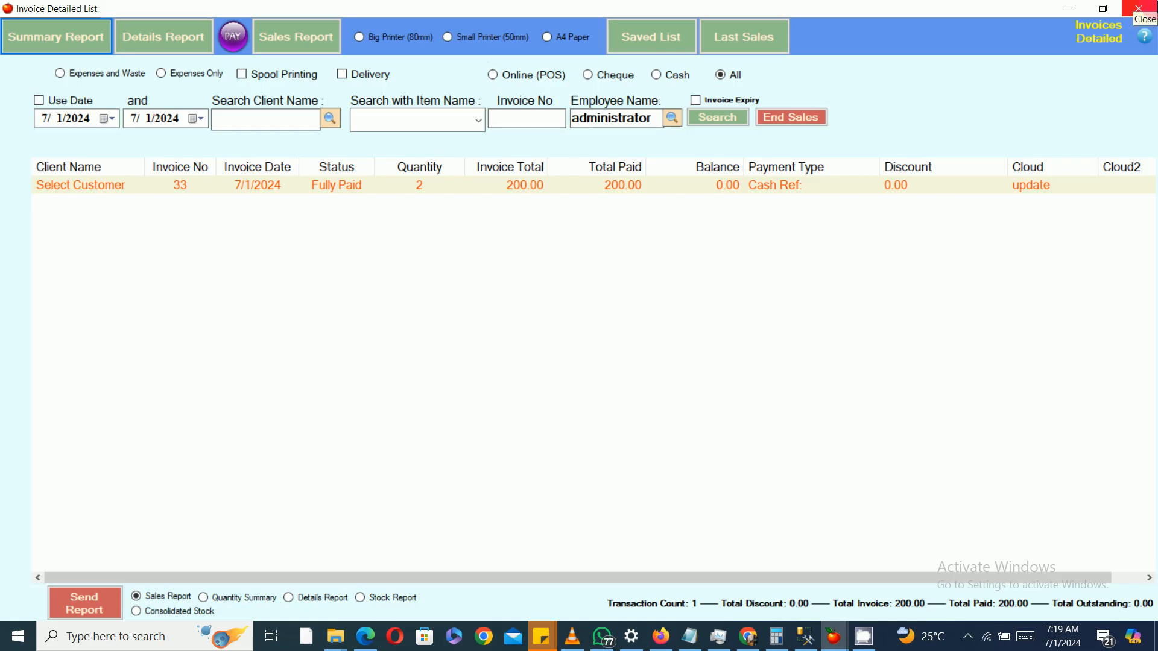
left_click(1138, 8)
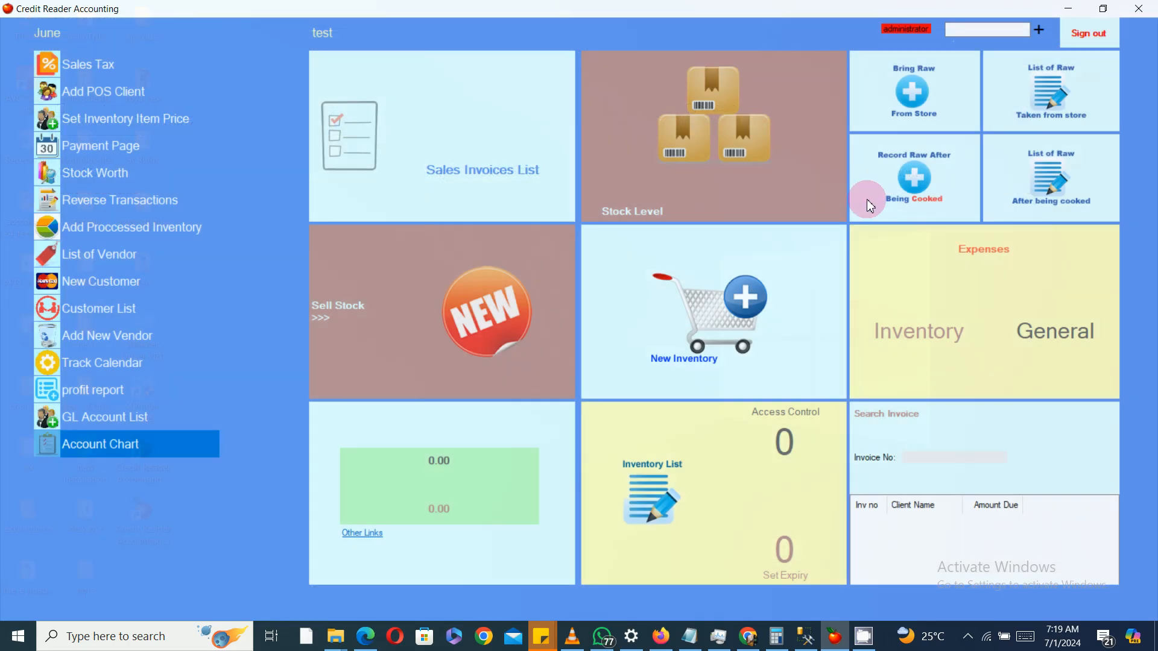
Step: Reopen the General expenses form, enter an amount of 800 and choose Fuel as the expense type
left_click(1040, 310)
left_click(94, 171)
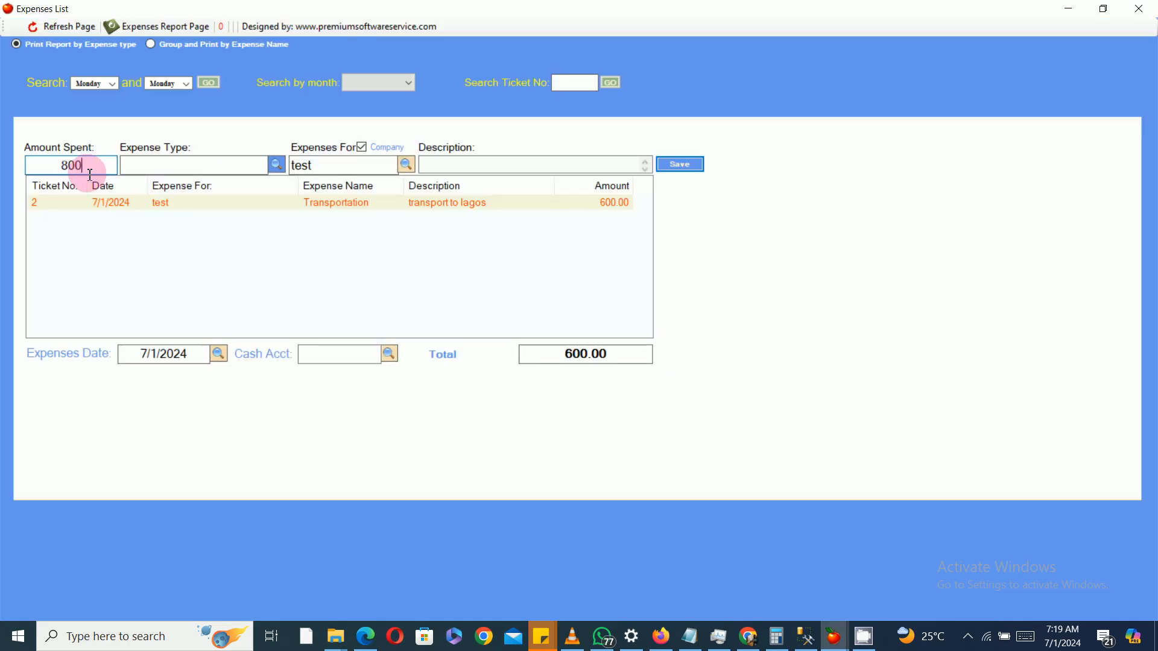
left_click(276, 165)
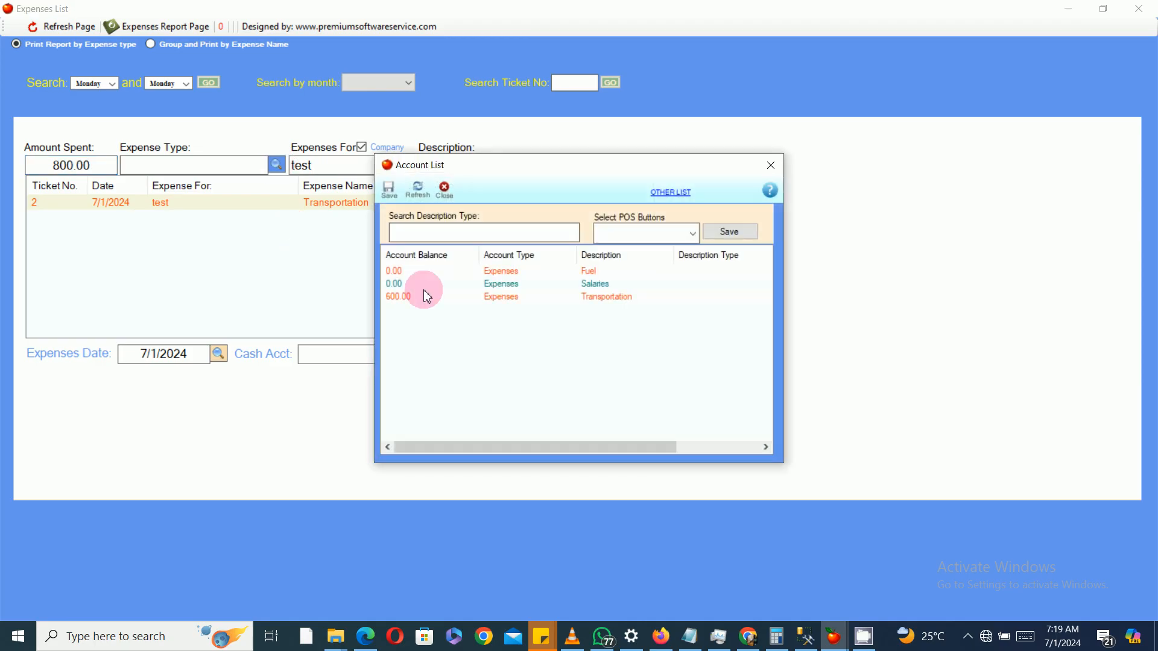
double_click(543, 296)
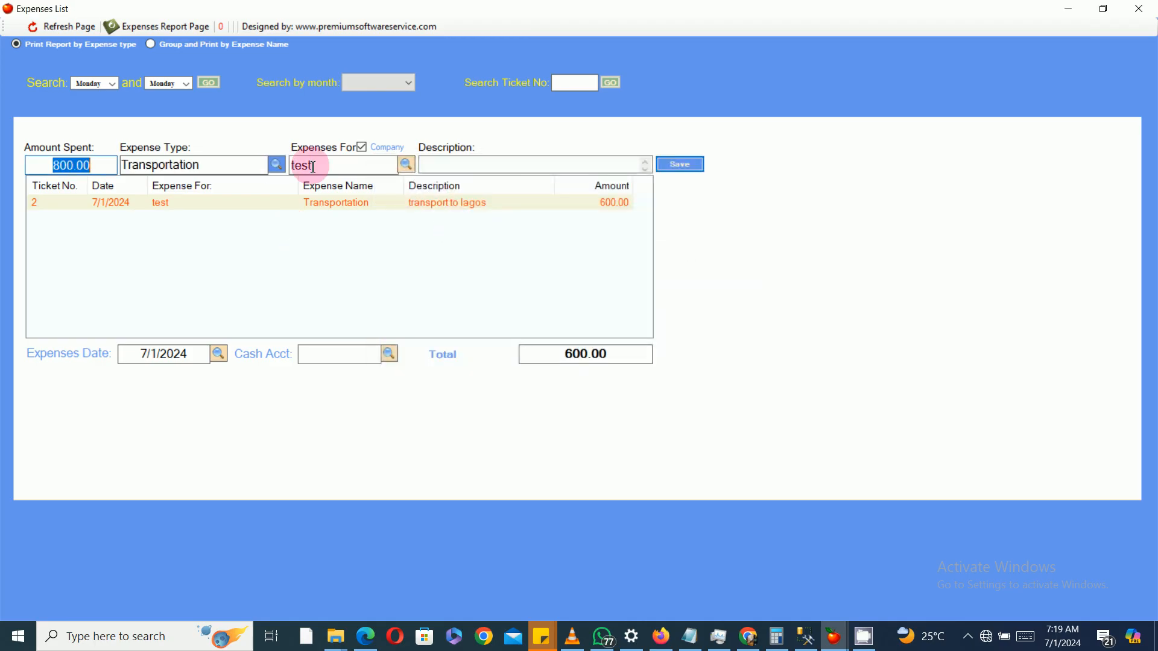
left_click(279, 164)
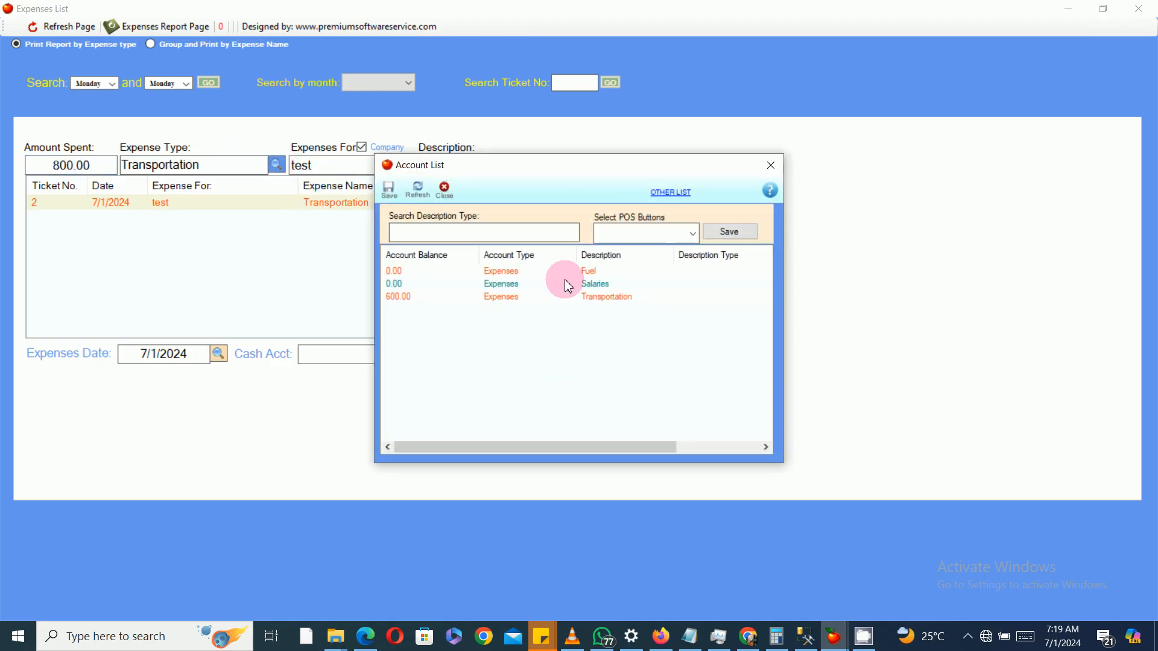
double_click(567, 272)
Step: Choose the Cash account as the cash account and save the 800 Fuel expense
left_click(603, 165)
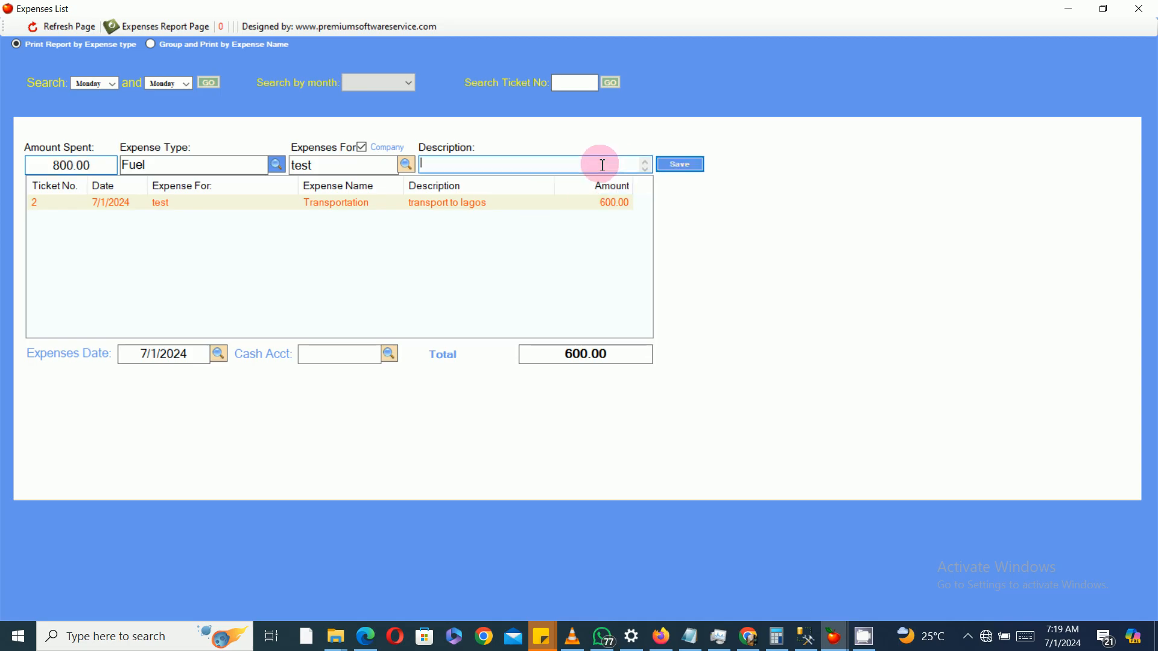
left_click(687, 169)
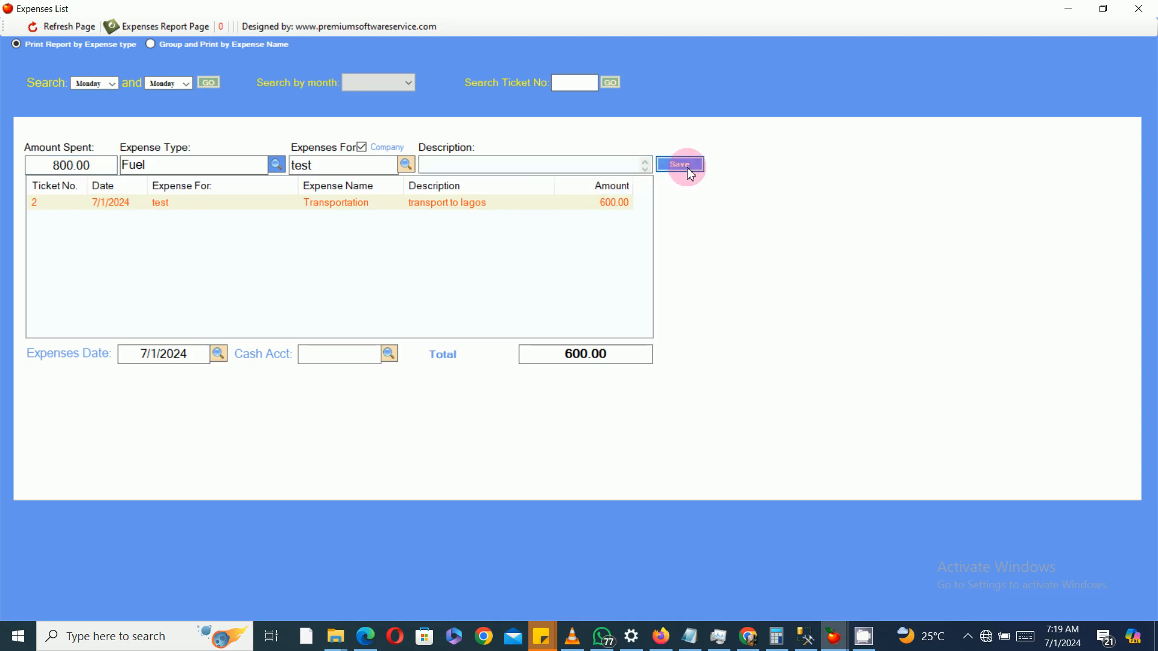
left_click(610, 364)
left_click(386, 365)
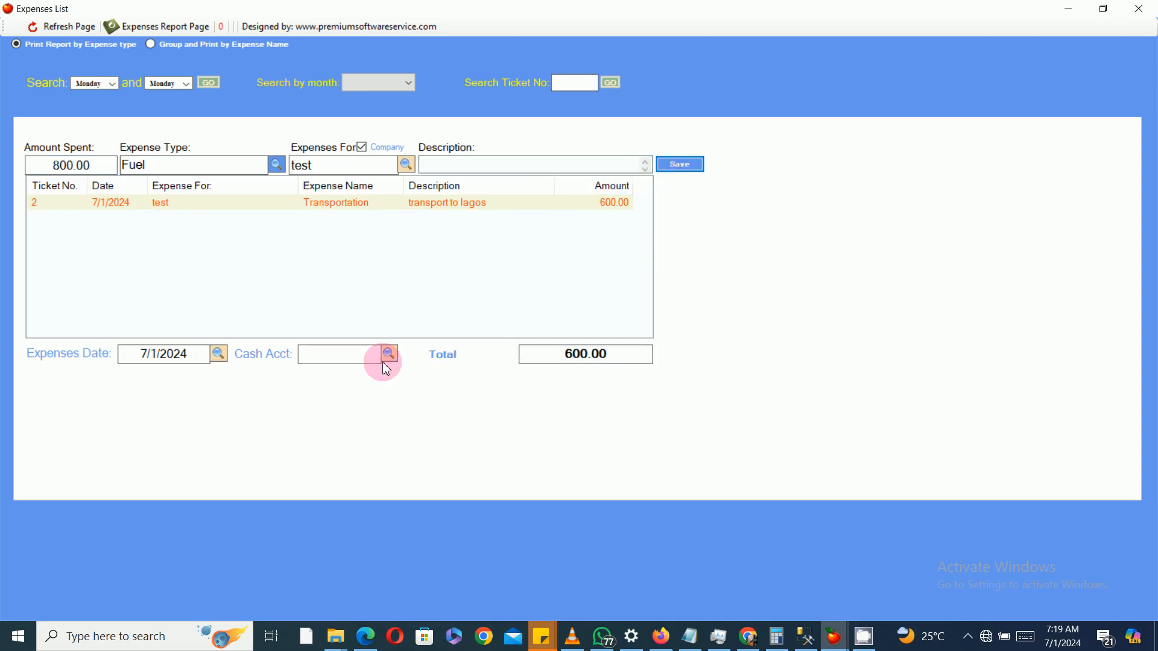
left_click(392, 352)
left_click(455, 270)
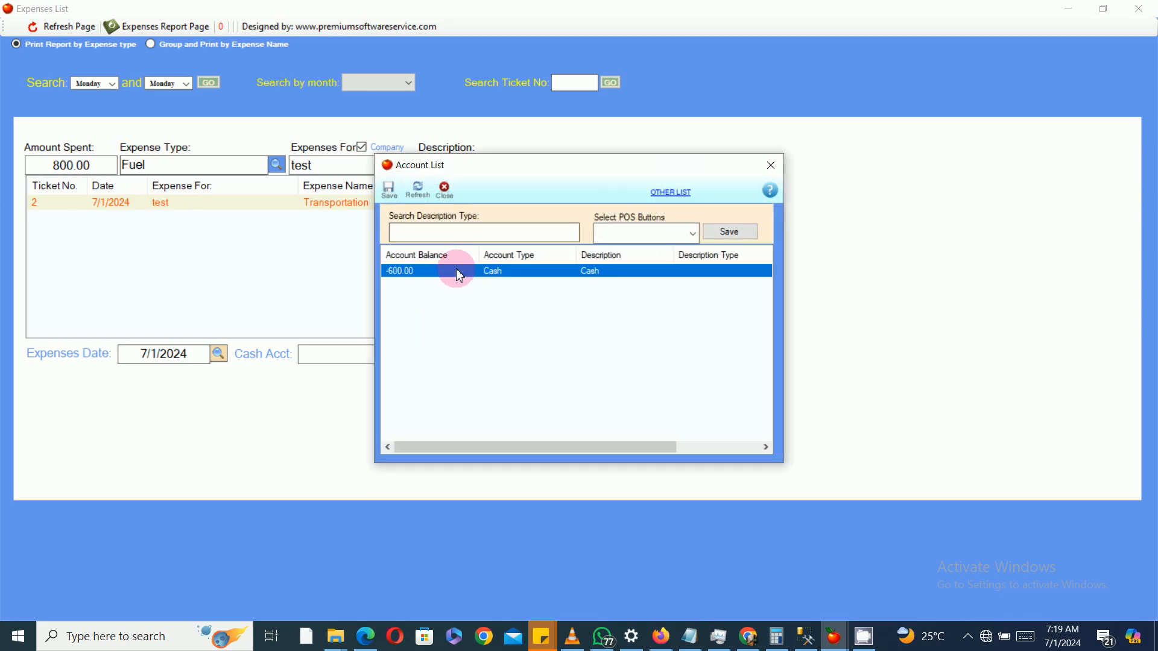
double_click(456, 270)
left_click(687, 164)
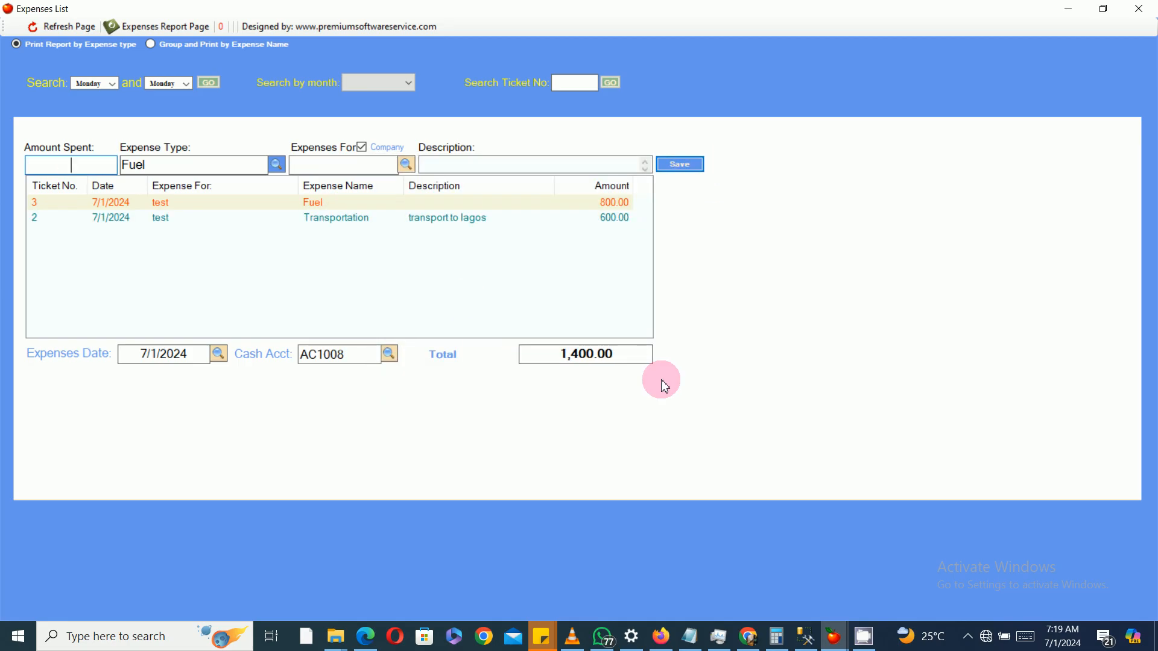
Step: Review the sales invoices list and the general expenses list, closing each afterwards
left_click(1144, 19)
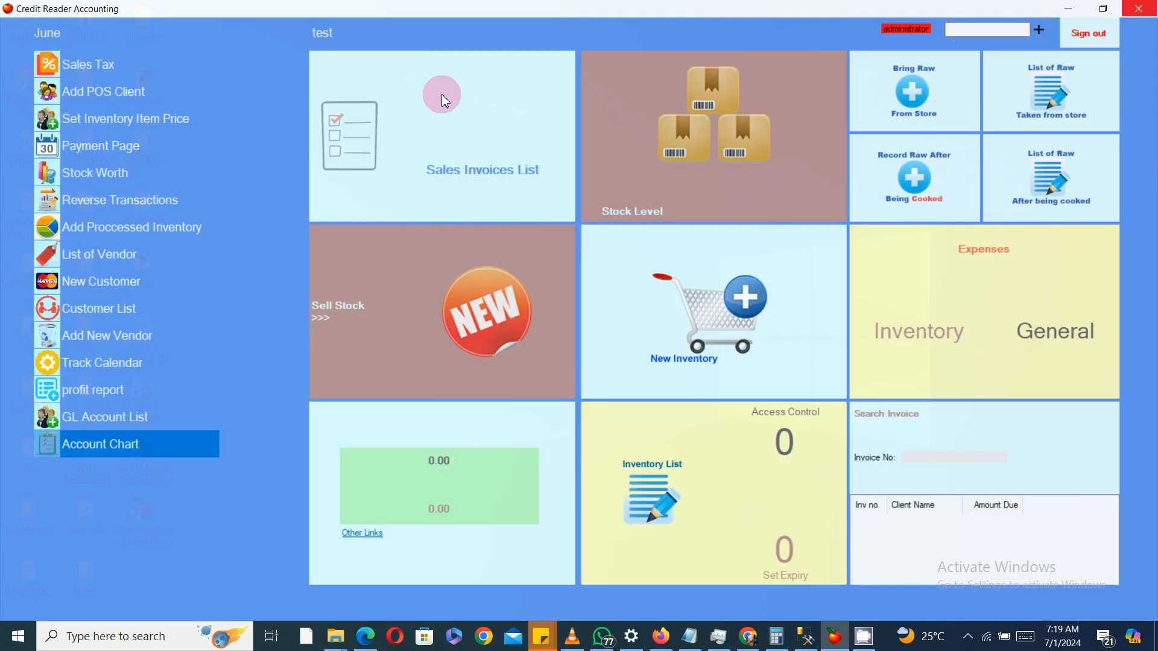
left_click(470, 121)
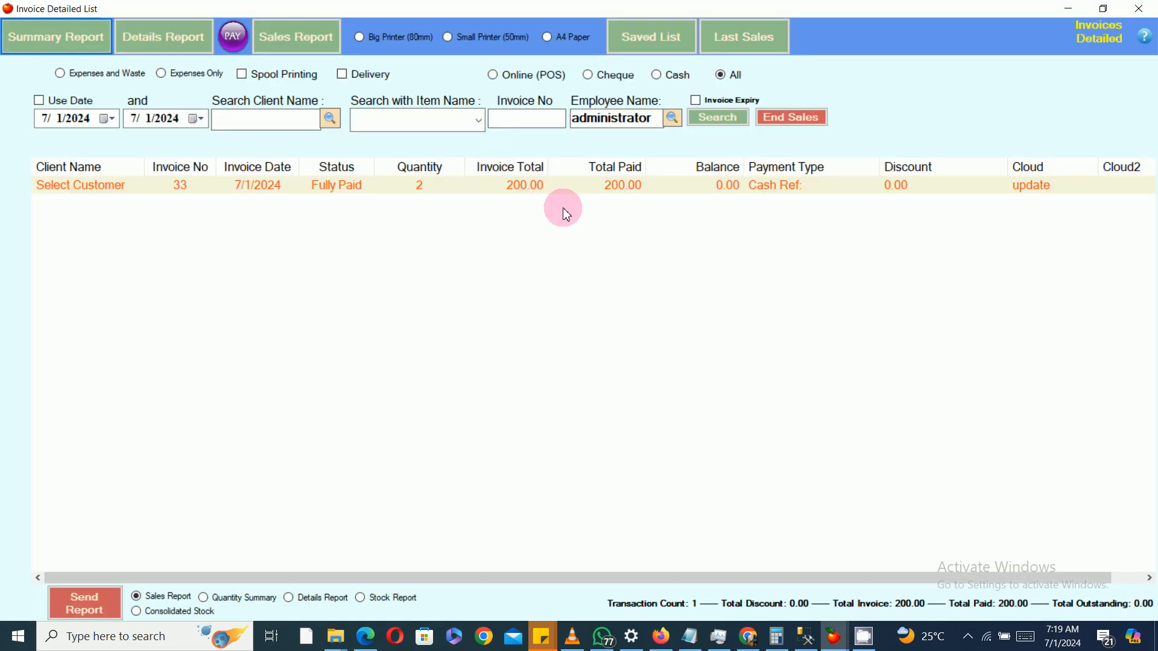
left_click(1139, 9)
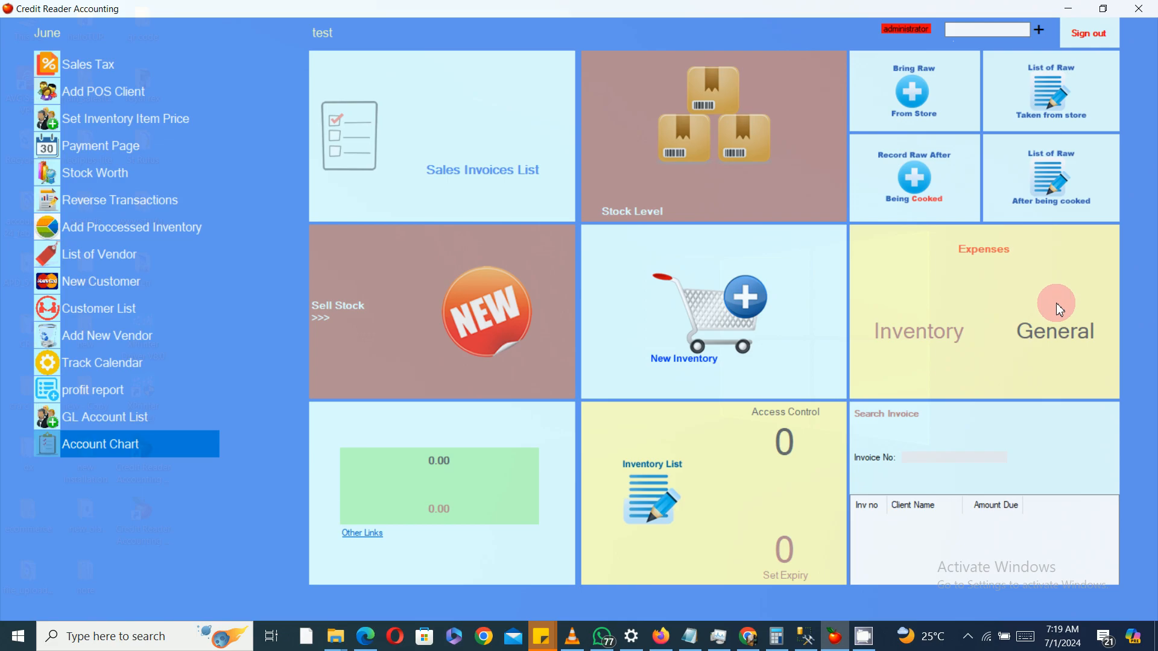
left_click(1061, 326)
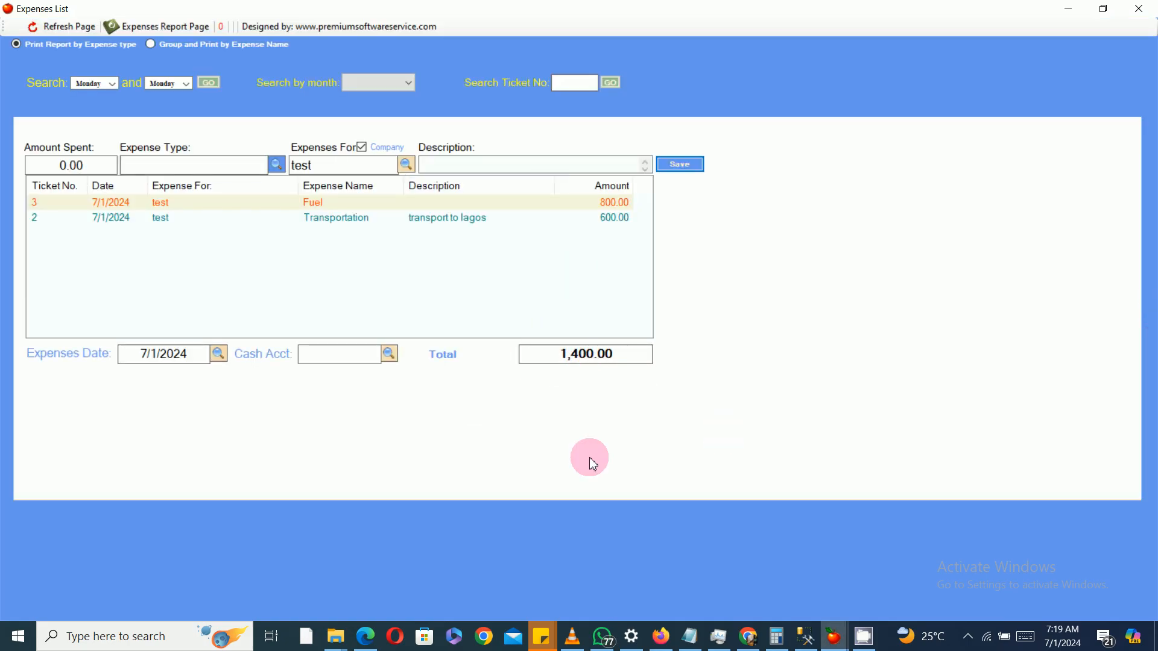
left_click(1139, 8)
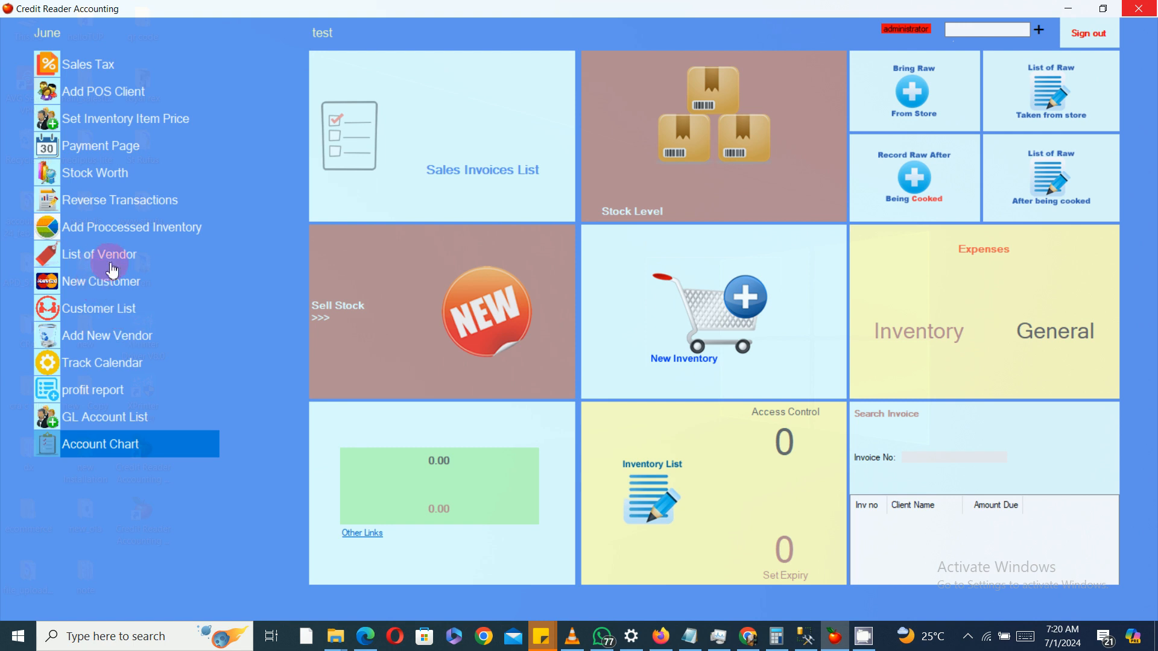
Step: Open the profit report and run its search to generate the profit and loss summary
left_click(102, 391)
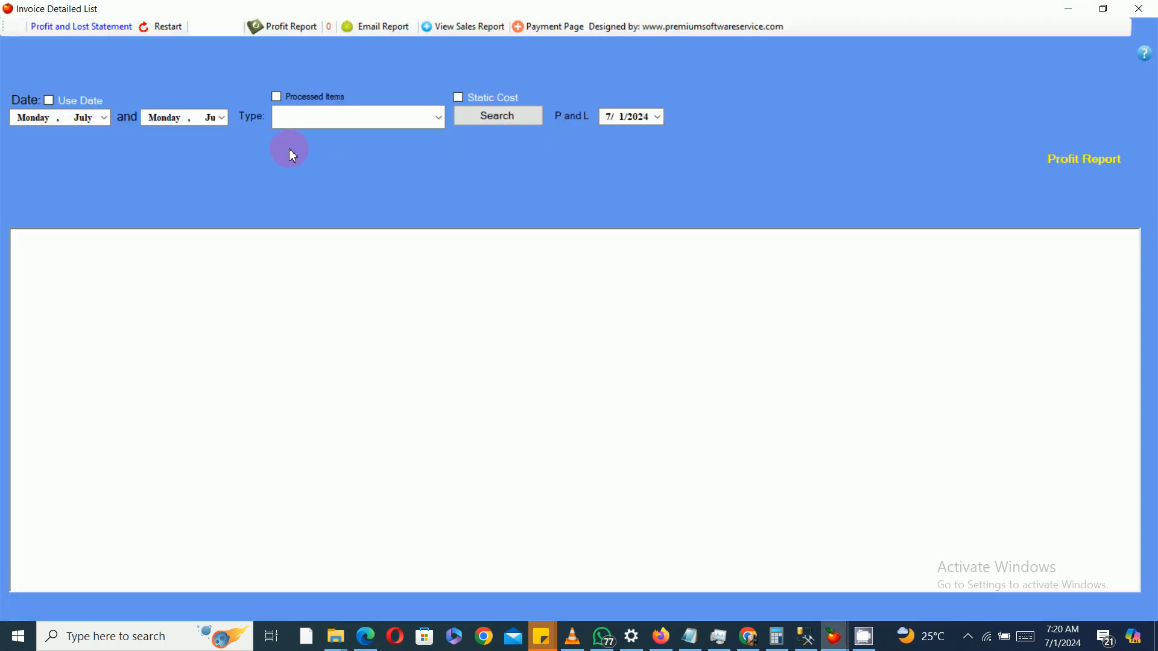
left_click(504, 127)
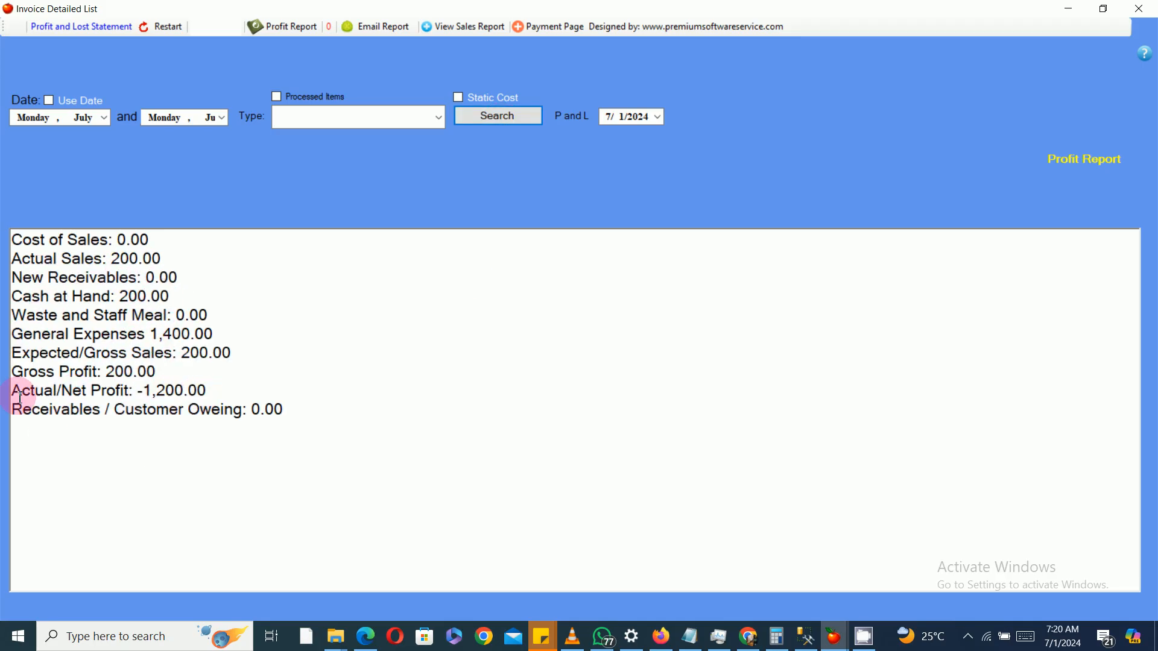
Step: Examine each line of the profit and loss summary in turn
triple_click(220, 397)
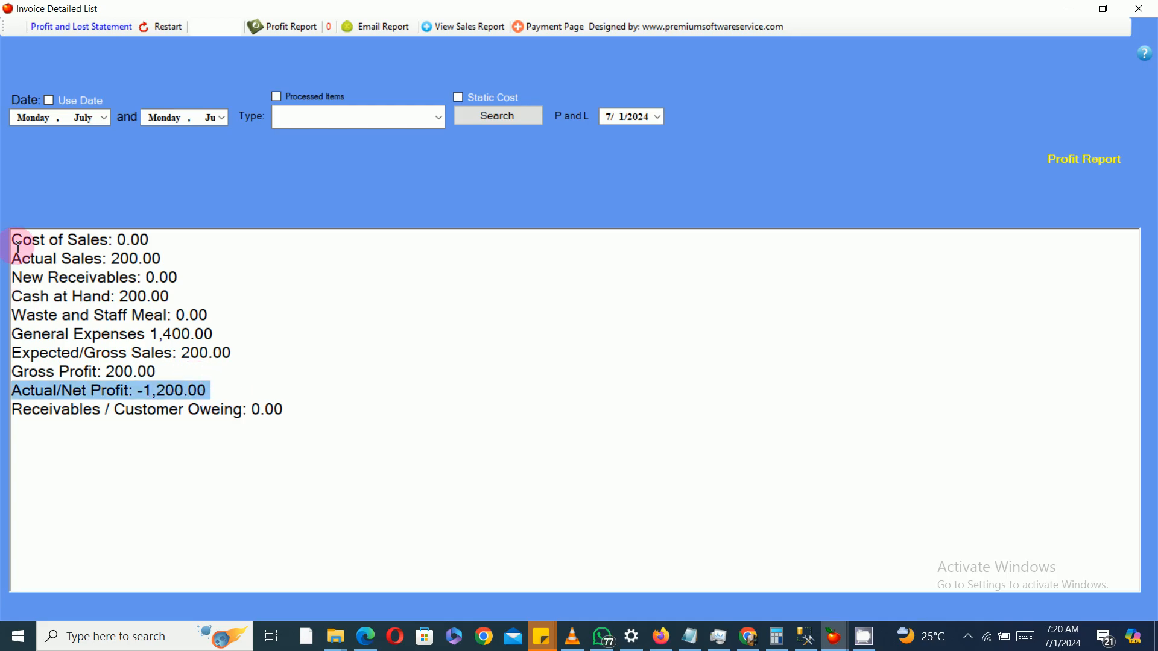
left_click_drag(18, 247, 199, 248)
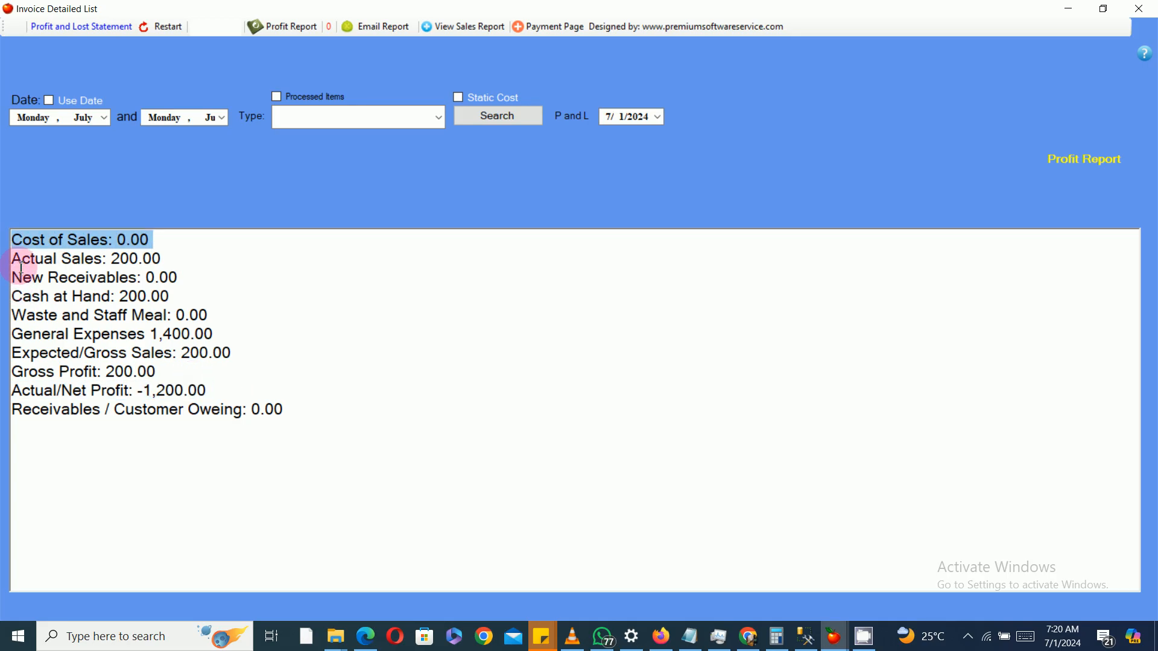
left_click_drag(22, 267, 147, 278)
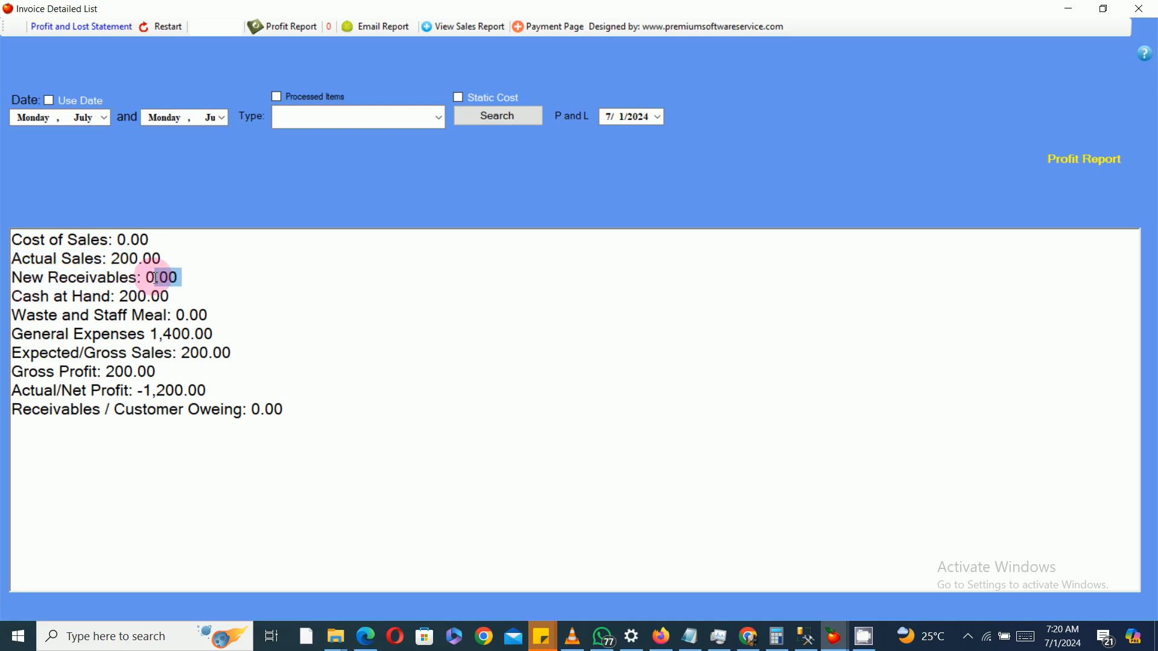
left_click_drag(14, 295, 193, 292)
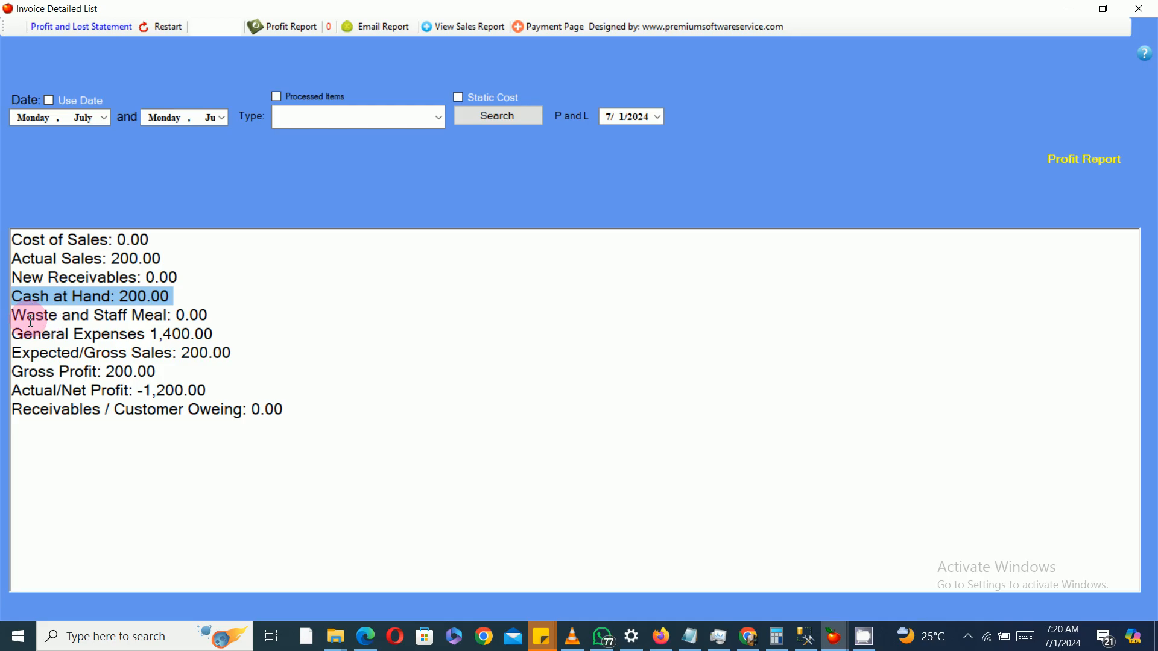
left_click_drag(31, 321, 214, 317)
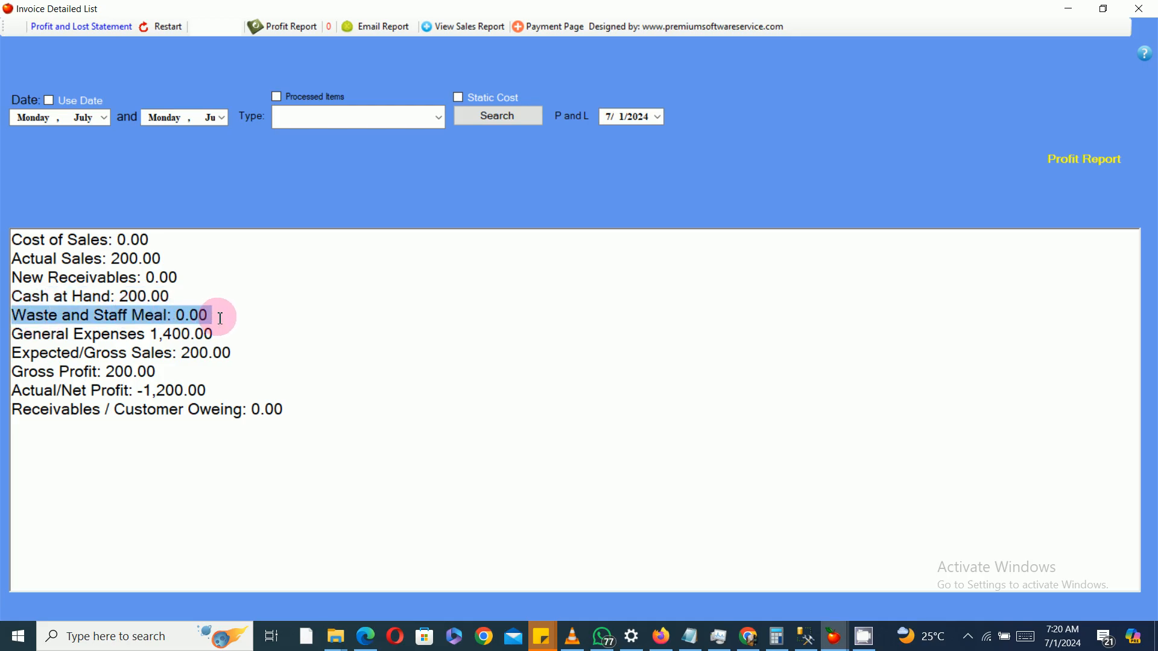
left_click(220, 317)
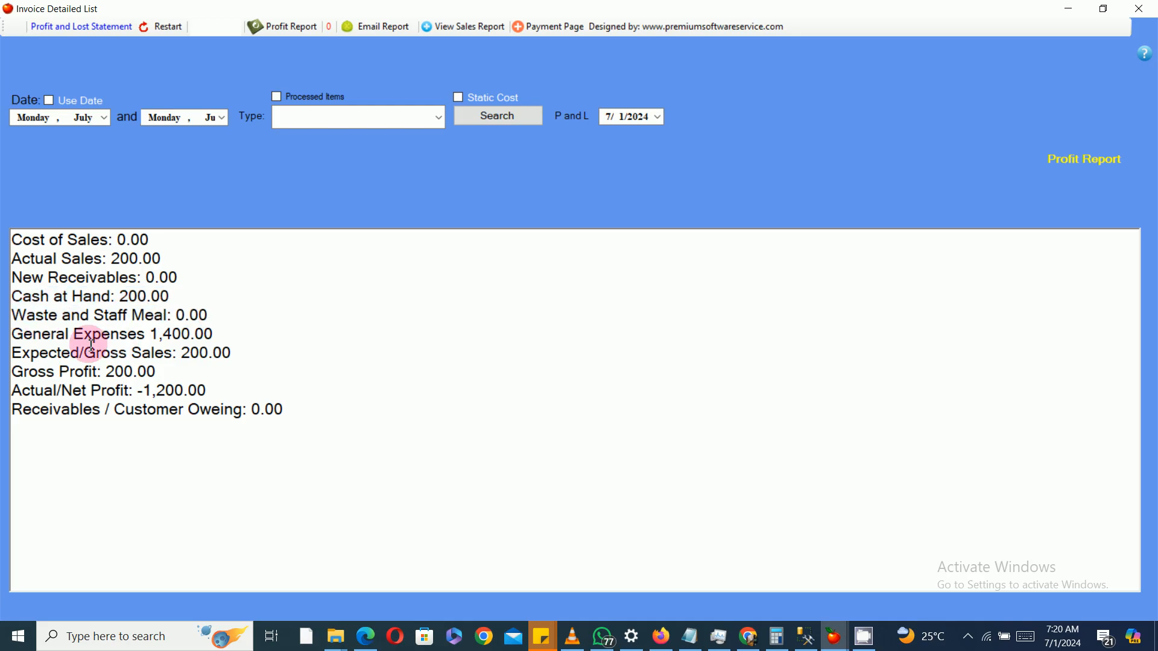
left_click_drag(13, 335, 222, 333)
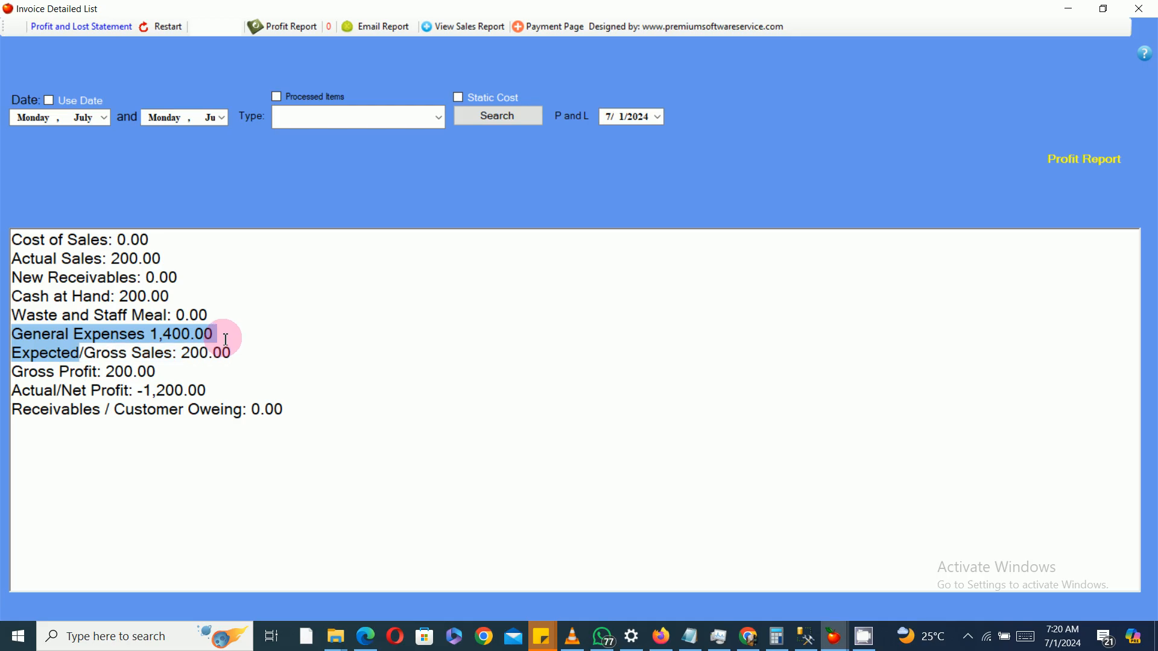
left_click(128, 350)
left_click_drag(128, 350, 233, 349)
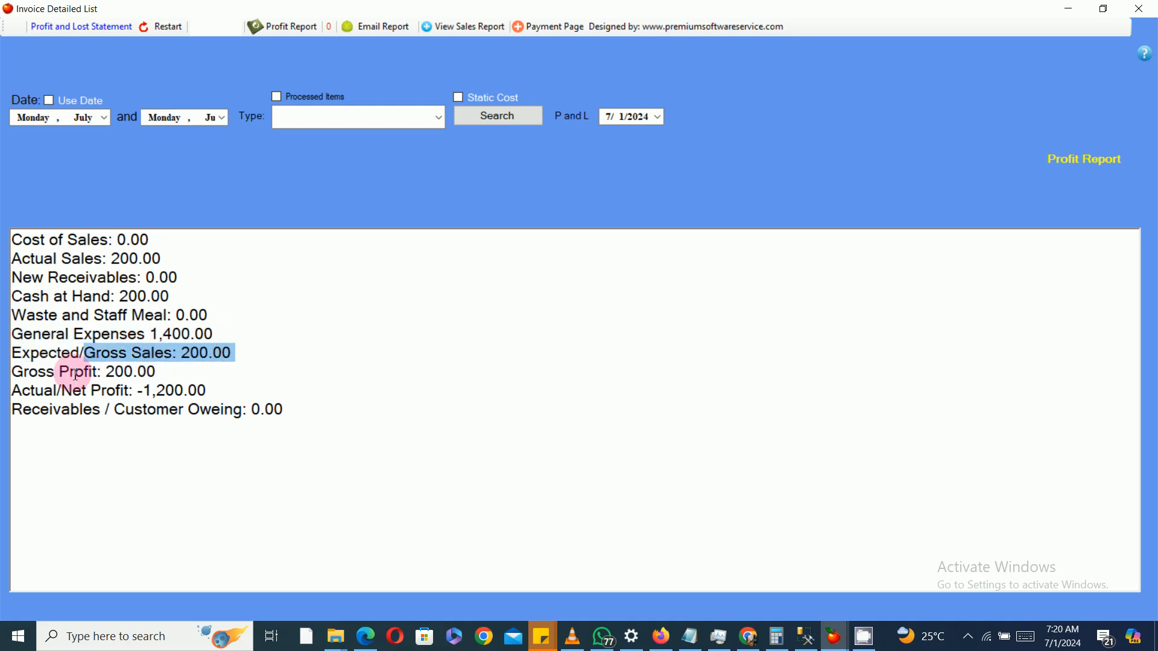
left_click_drag(63, 371, 176, 372)
left_click_drag(13, 392, 241, 384)
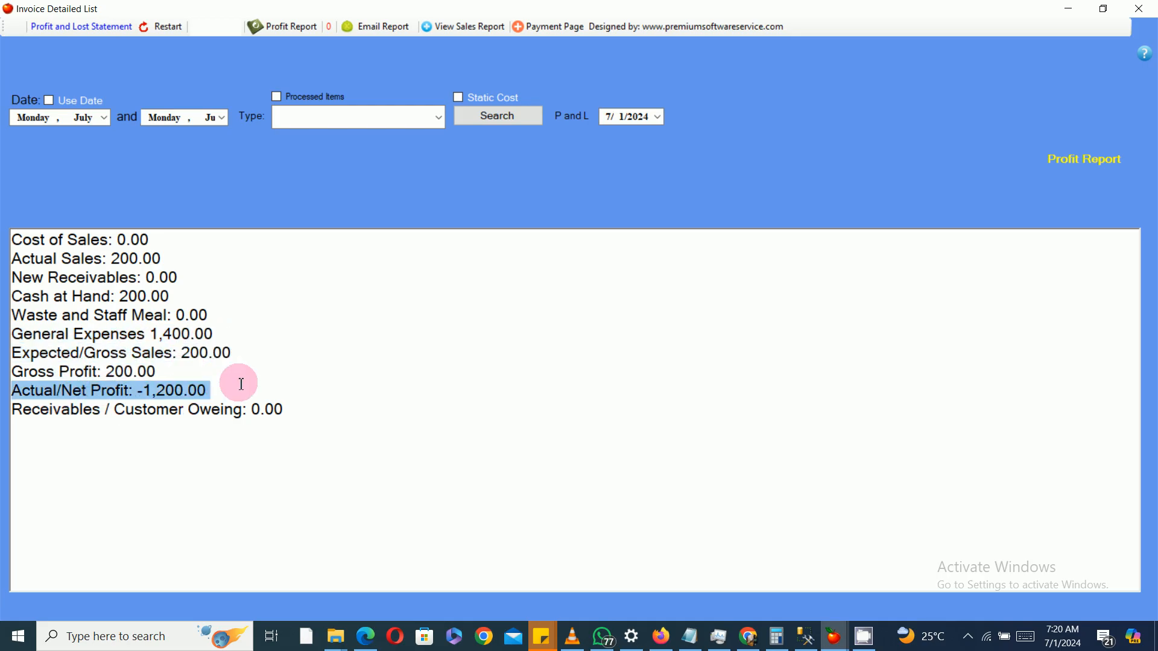
left_click_drag(115, 410, 322, 406)
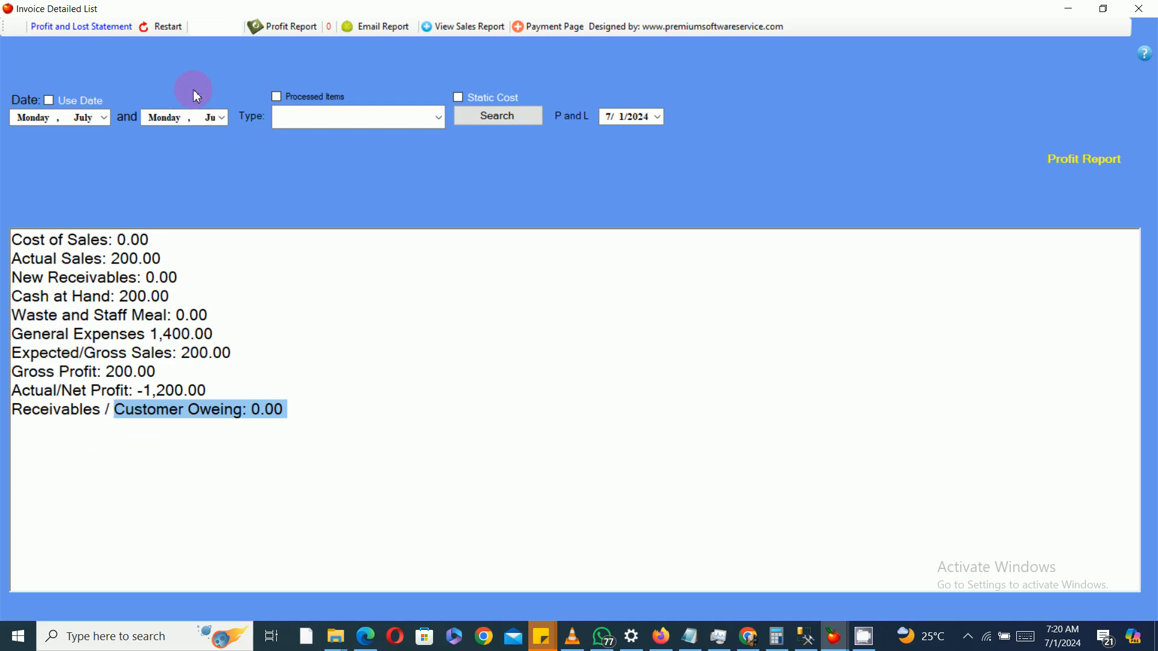
Step: Open the printable net profit report, inspect it and close it
left_click(272, 38)
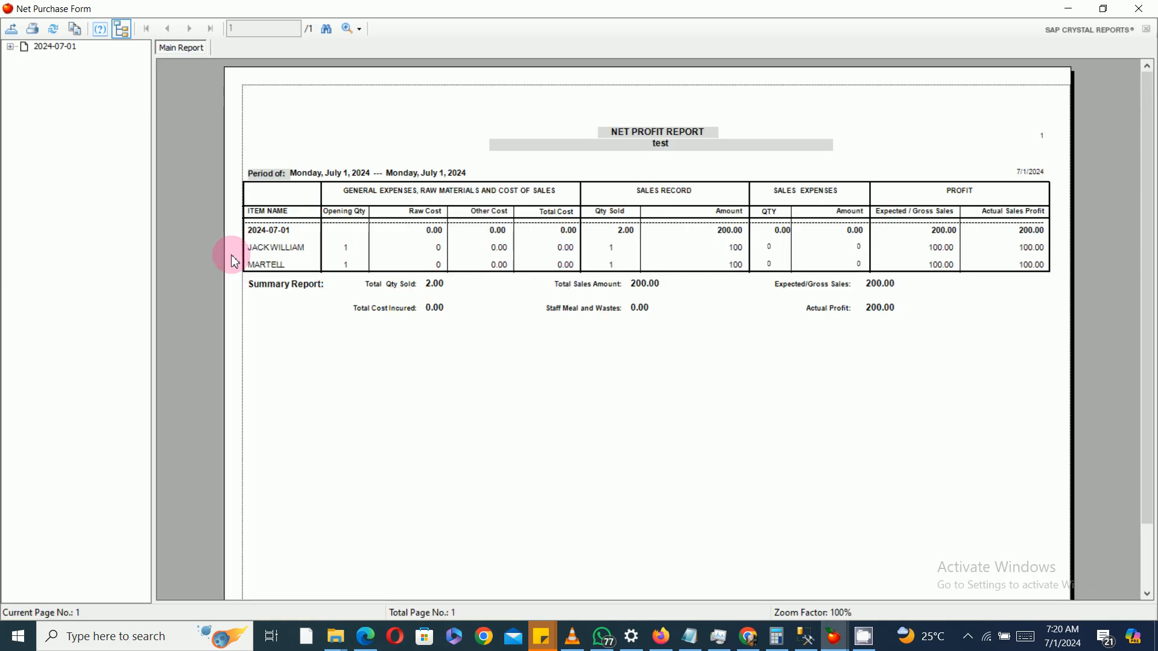
left_click(971, 229)
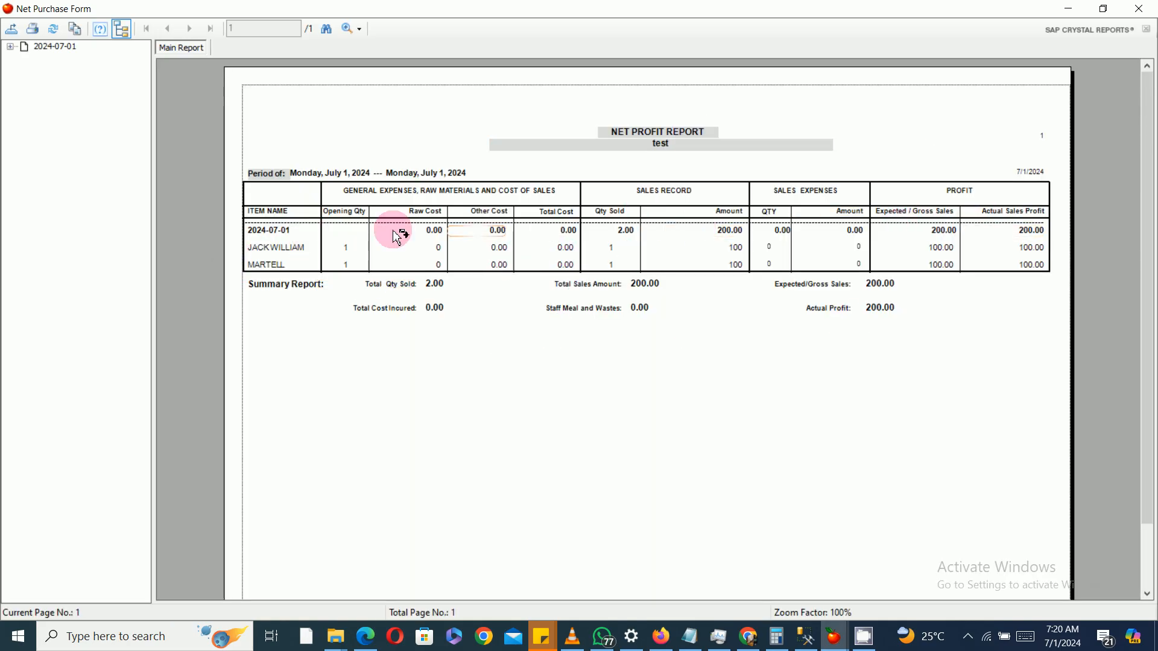
left_click(1138, 8)
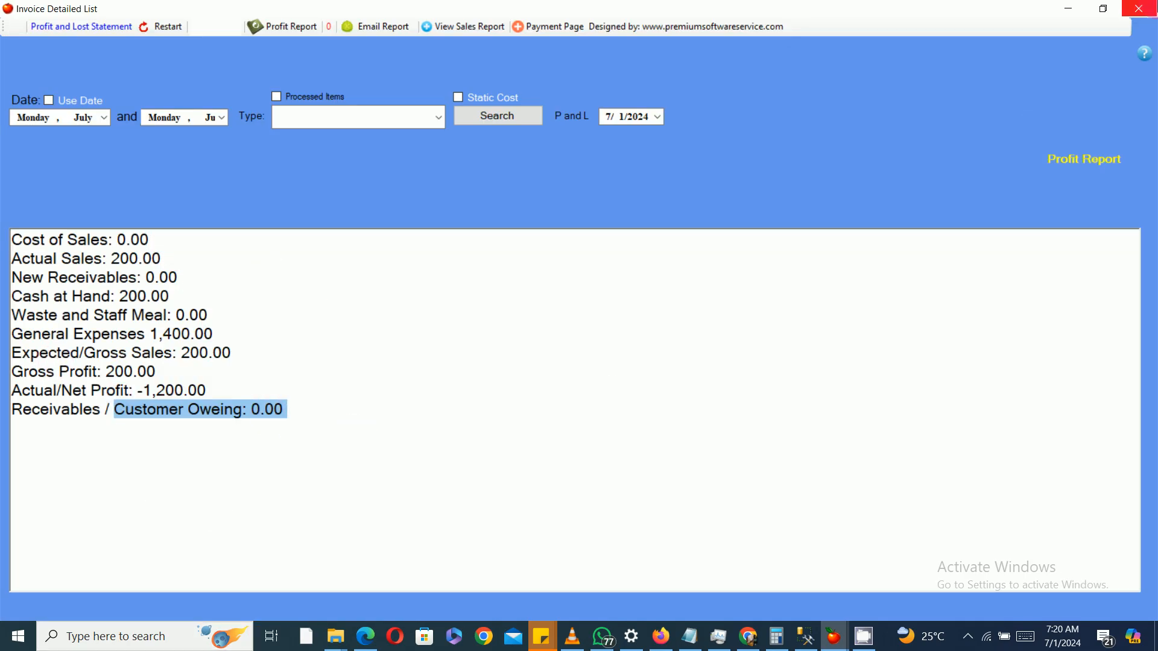
Step: End sales from the sales invoices list, declining the group sales report but printing the sales report
left_click(1138, 9)
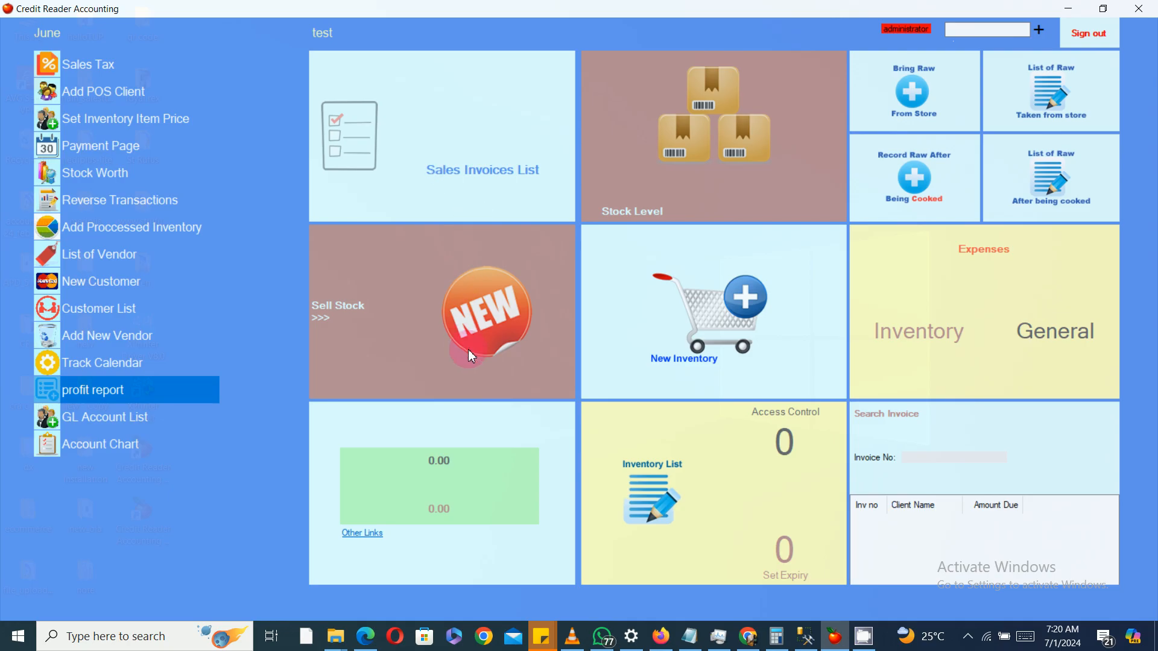
left_click(548, 207)
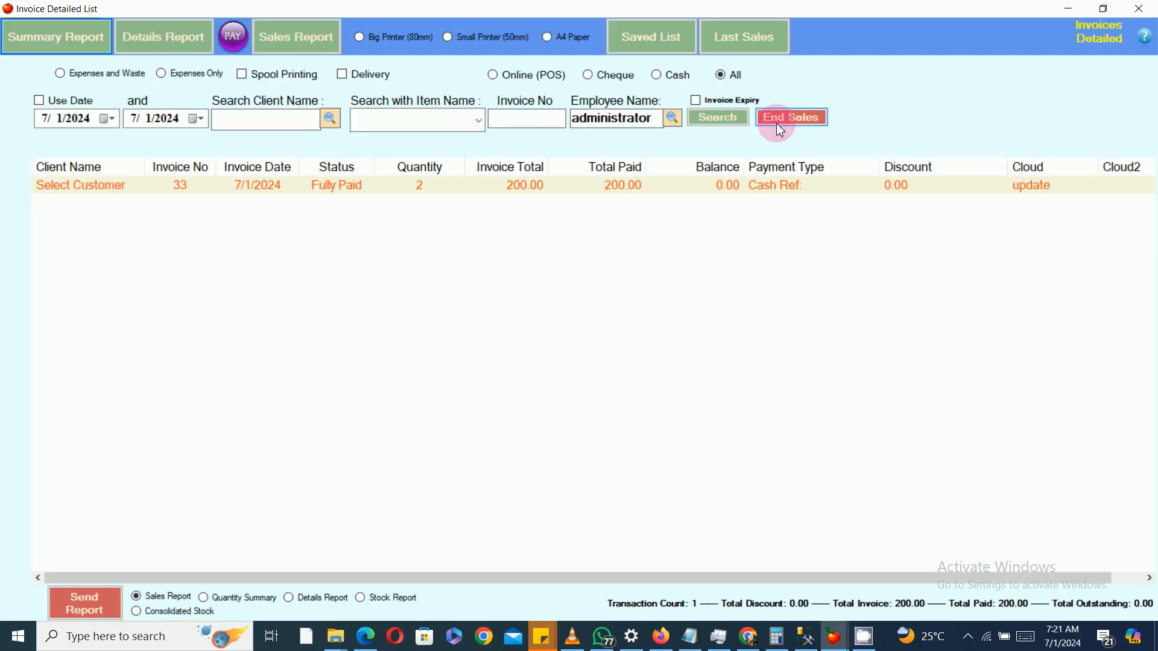
left_click(793, 119)
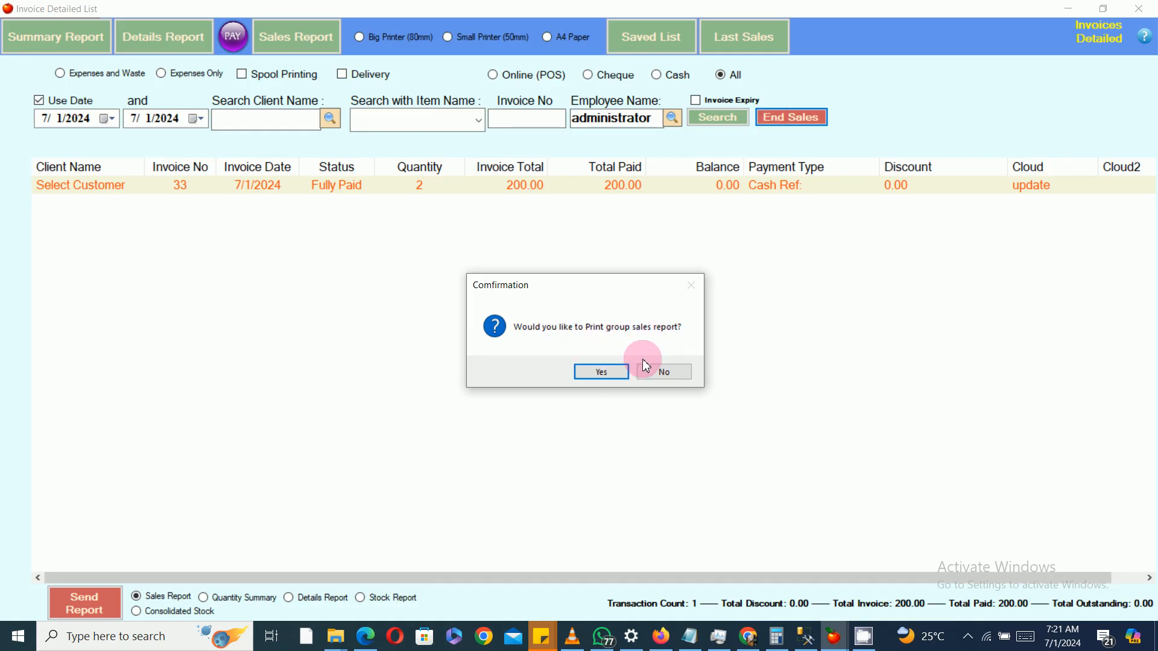
left_click(666, 374)
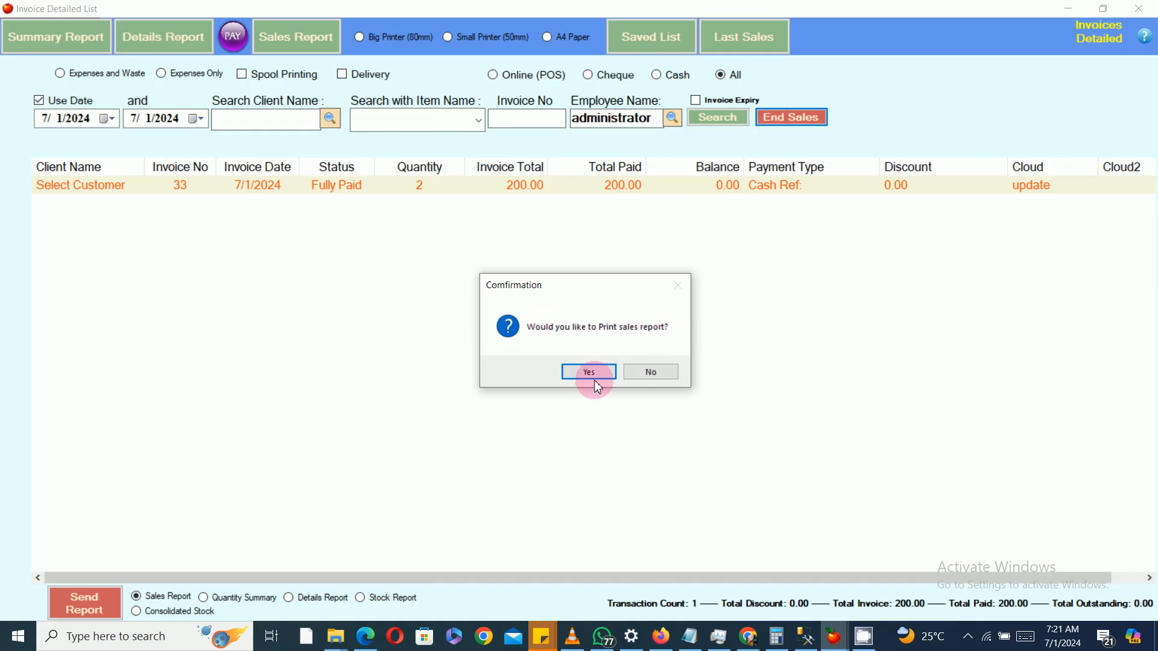
left_click(593, 377)
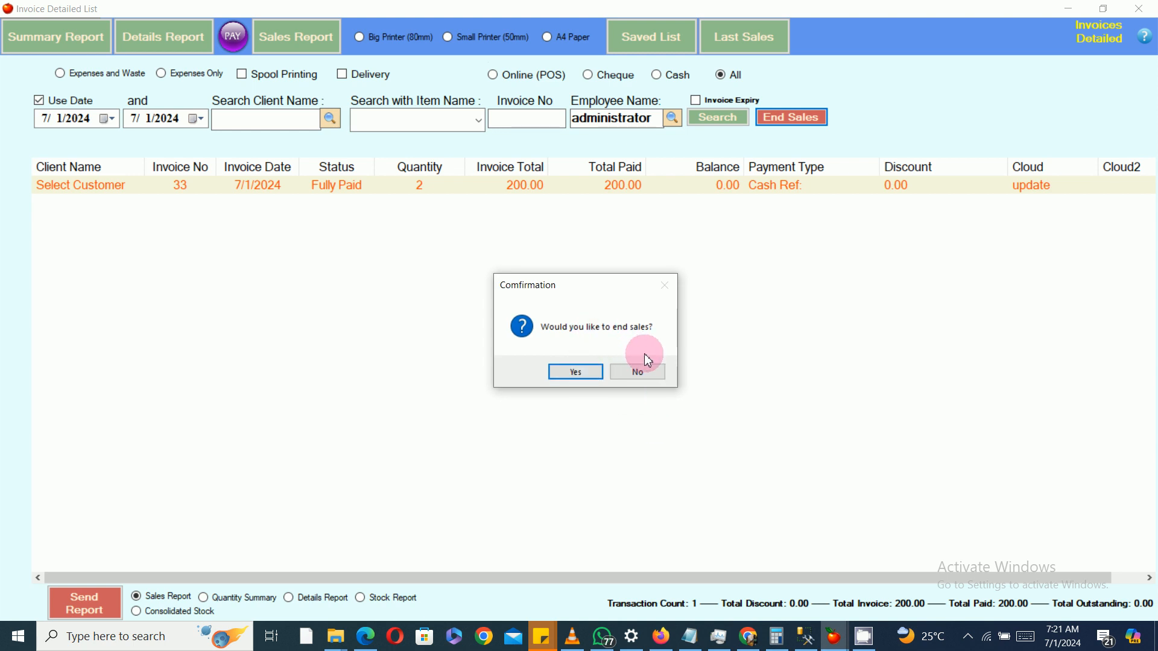
left_click(588, 373)
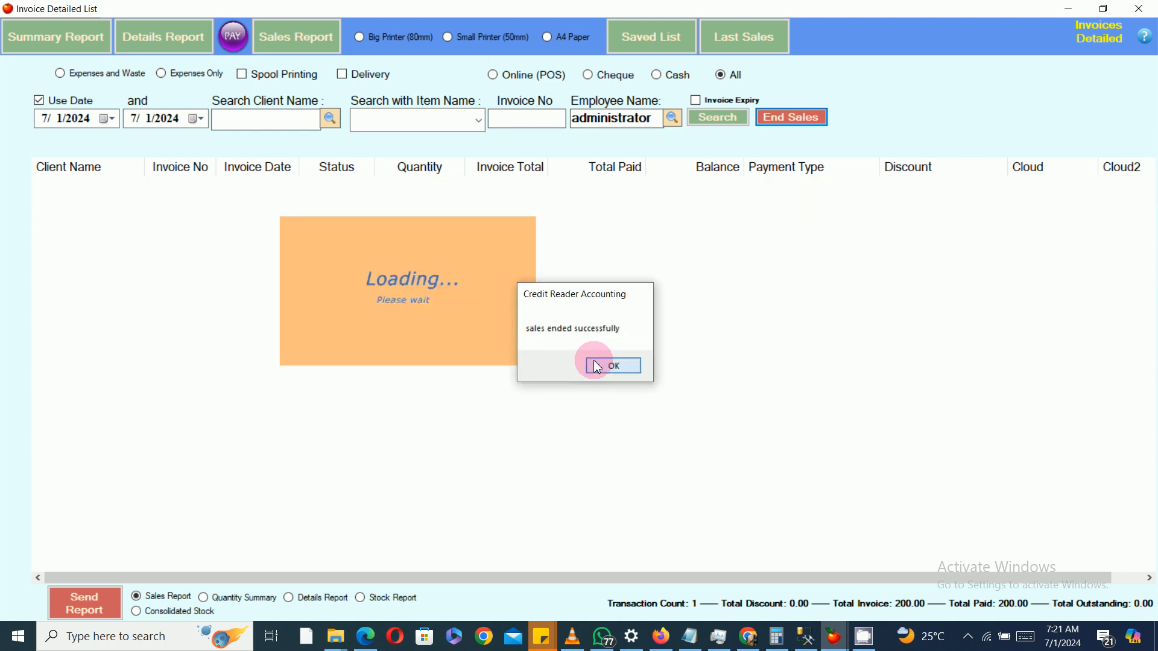
left_click(597, 366)
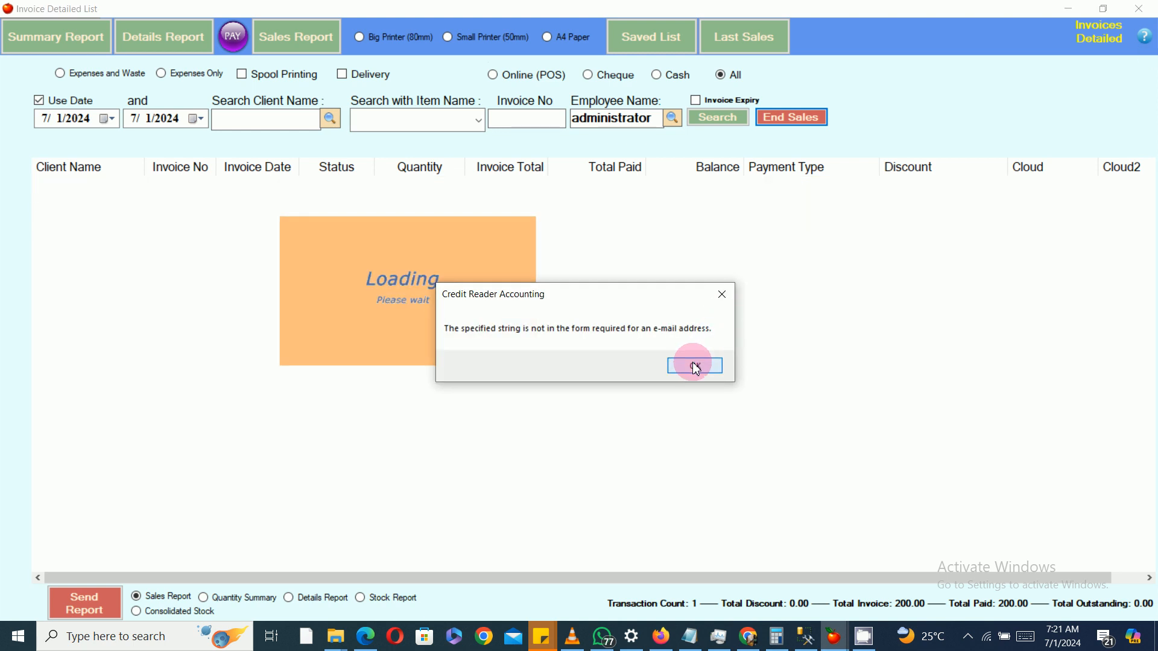
left_click(695, 366)
Step: Check the sales invoices list and the general expenses list after ending sales
left_click(1137, 9)
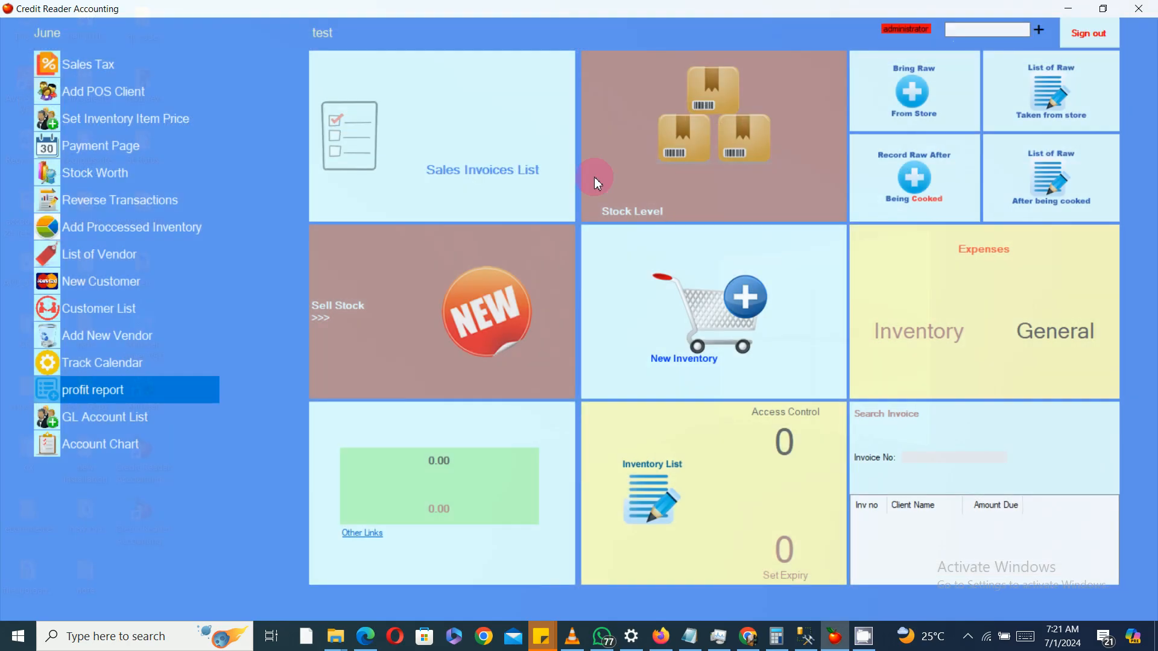
left_click(504, 121)
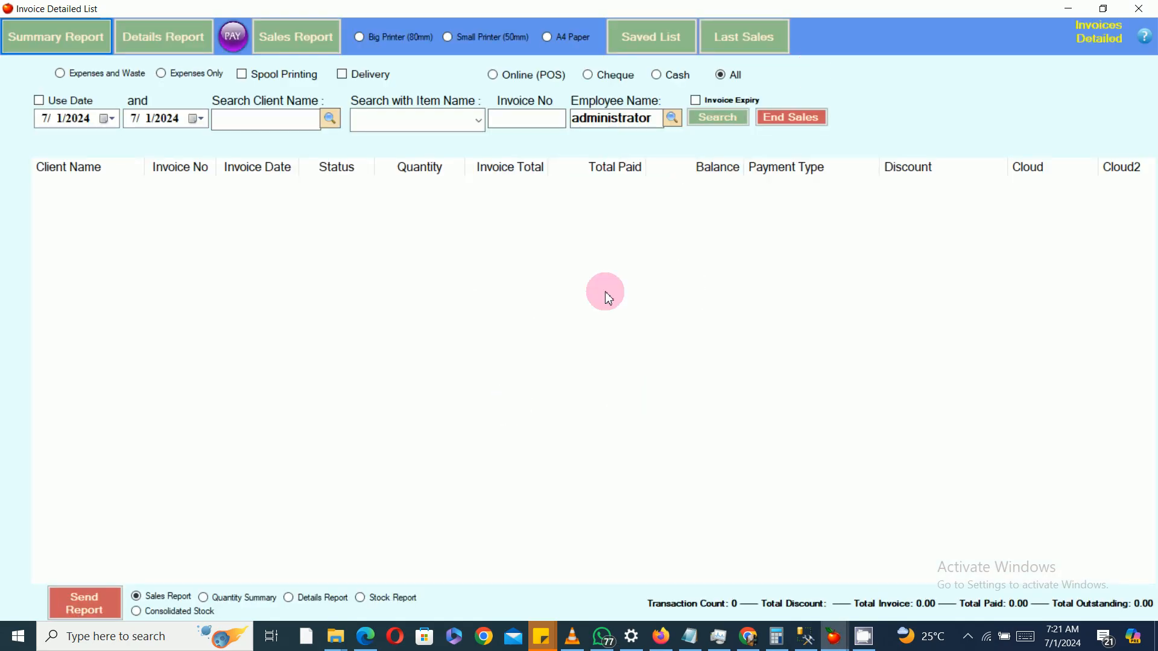
left_click(1138, 9)
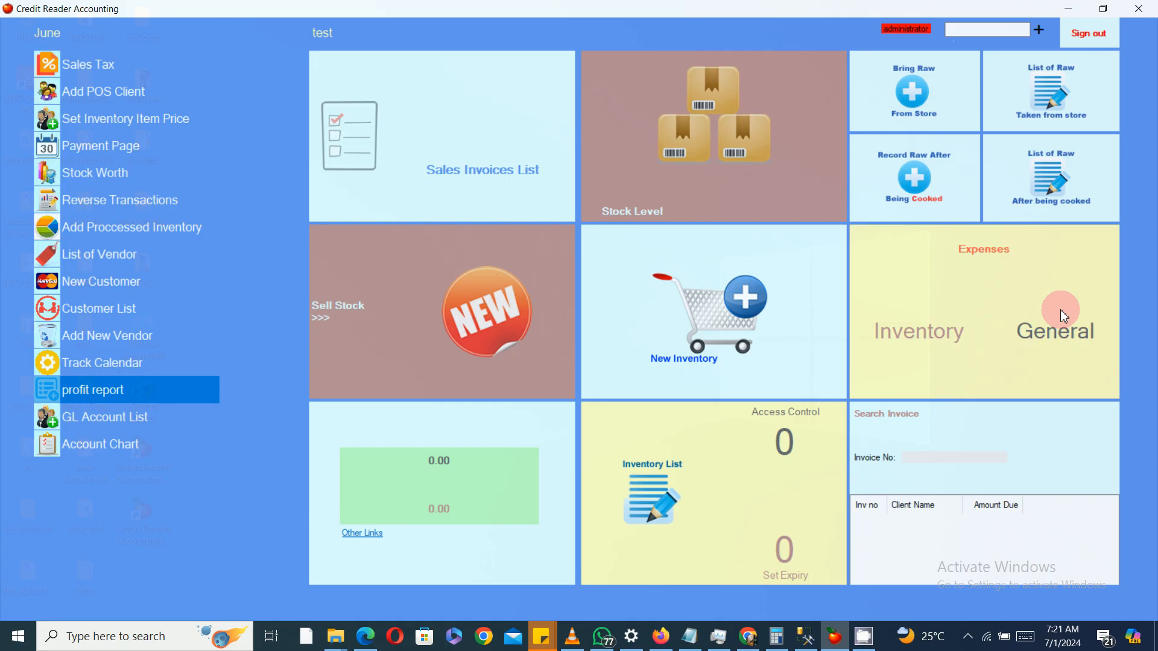
left_click(1057, 330)
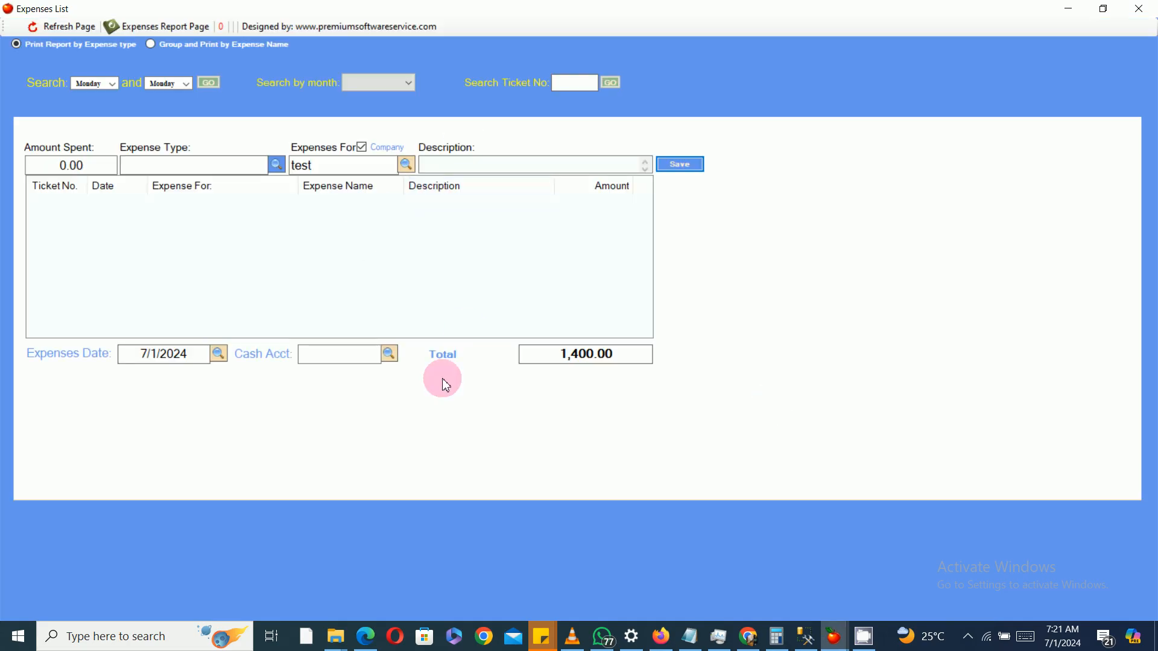
left_click(1138, 9)
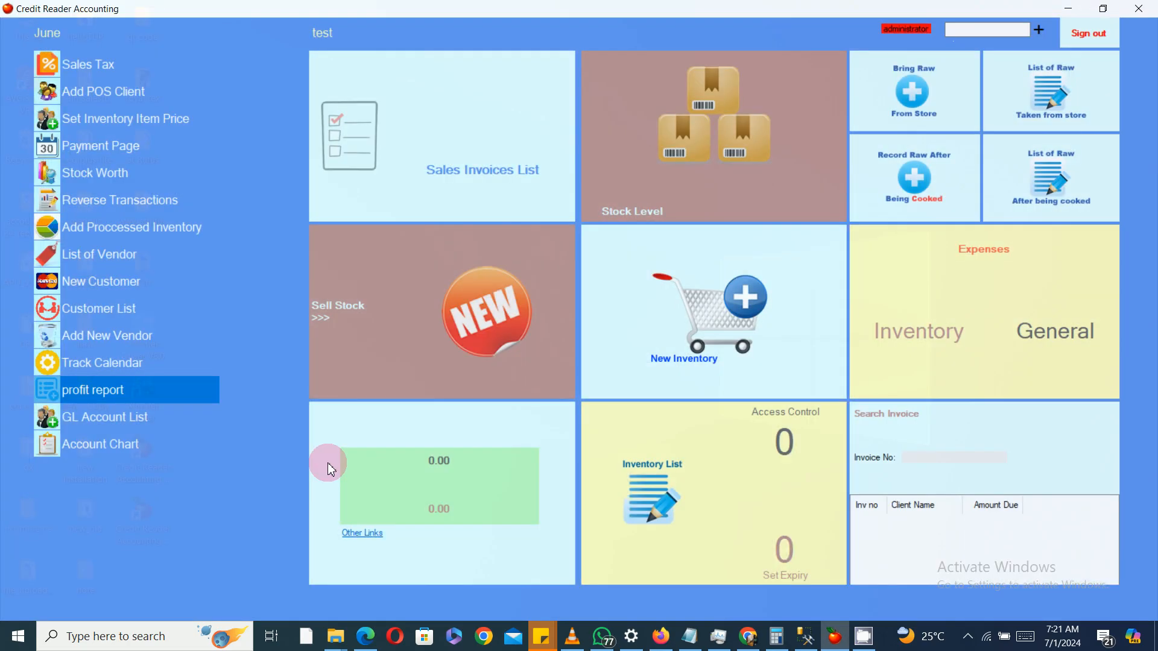
Step: Open the profit report and search the profit and loss summary for 1 July 2024 with the date filter enabled
left_click(123, 391)
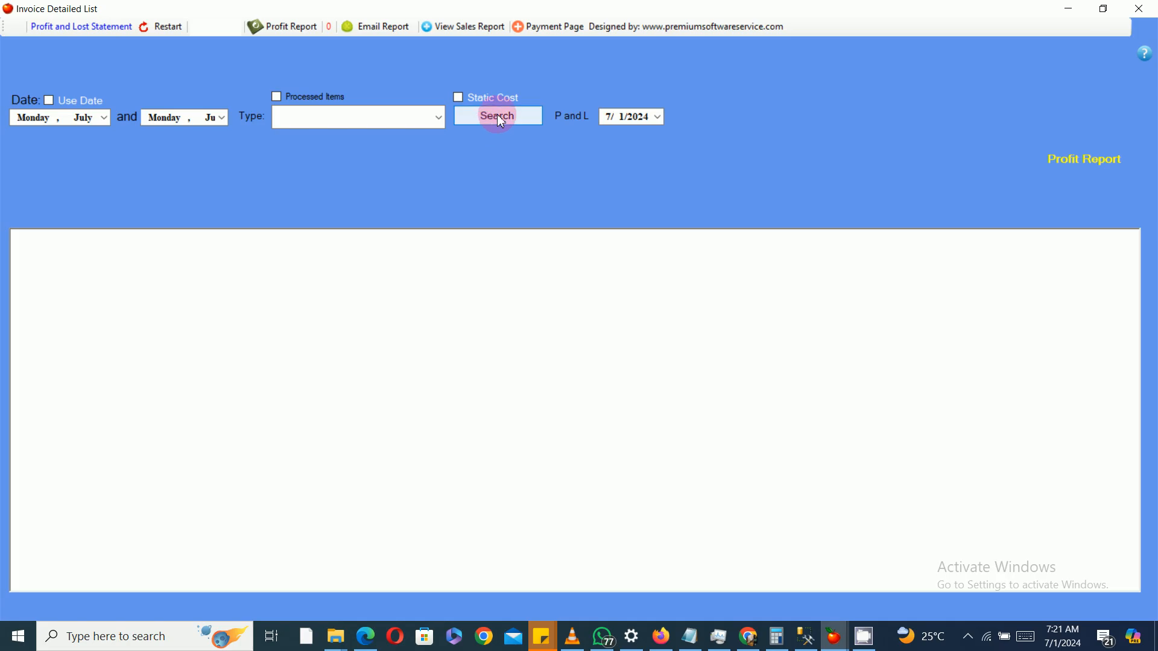
left_click(498, 116)
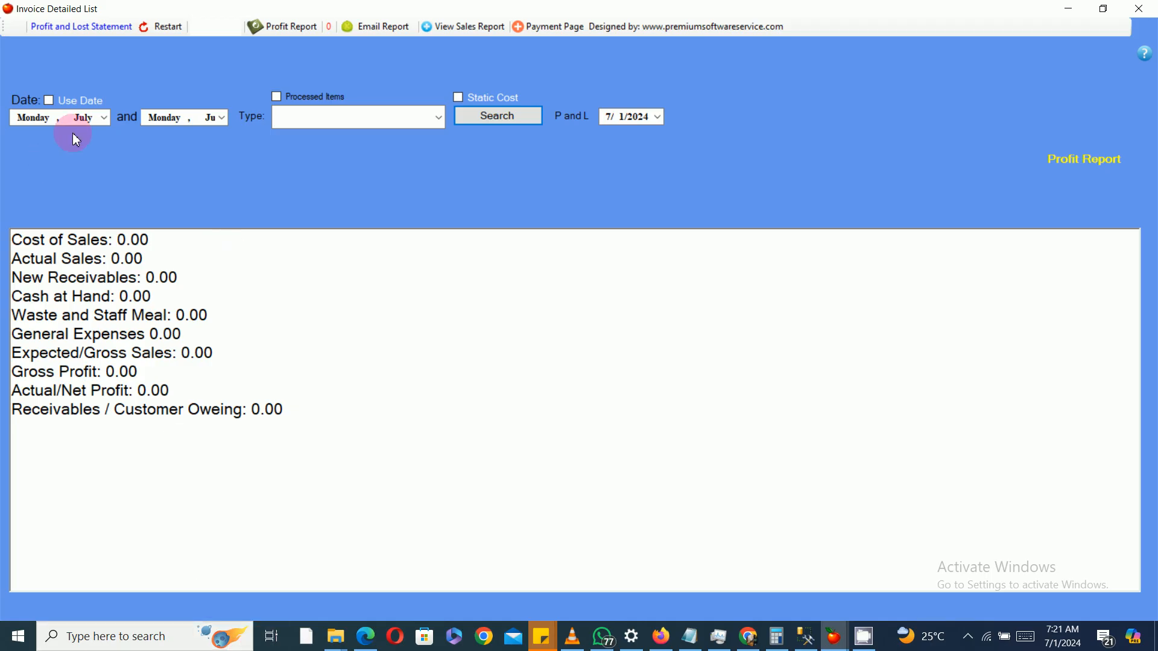
left_click(104, 119)
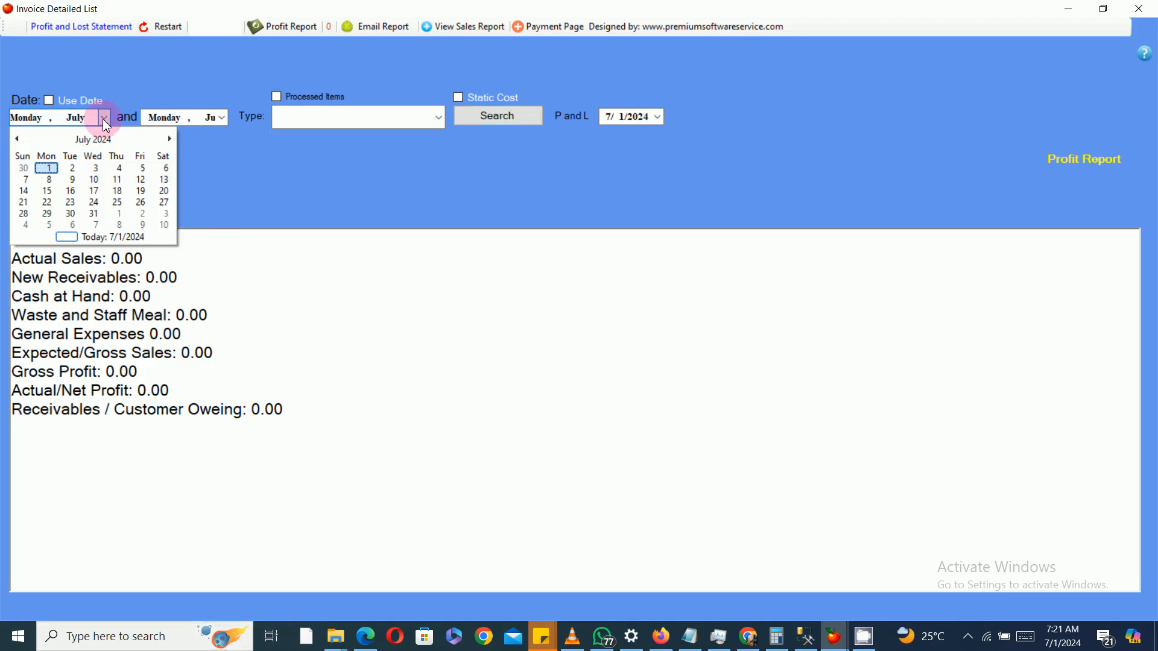
left_click(50, 173)
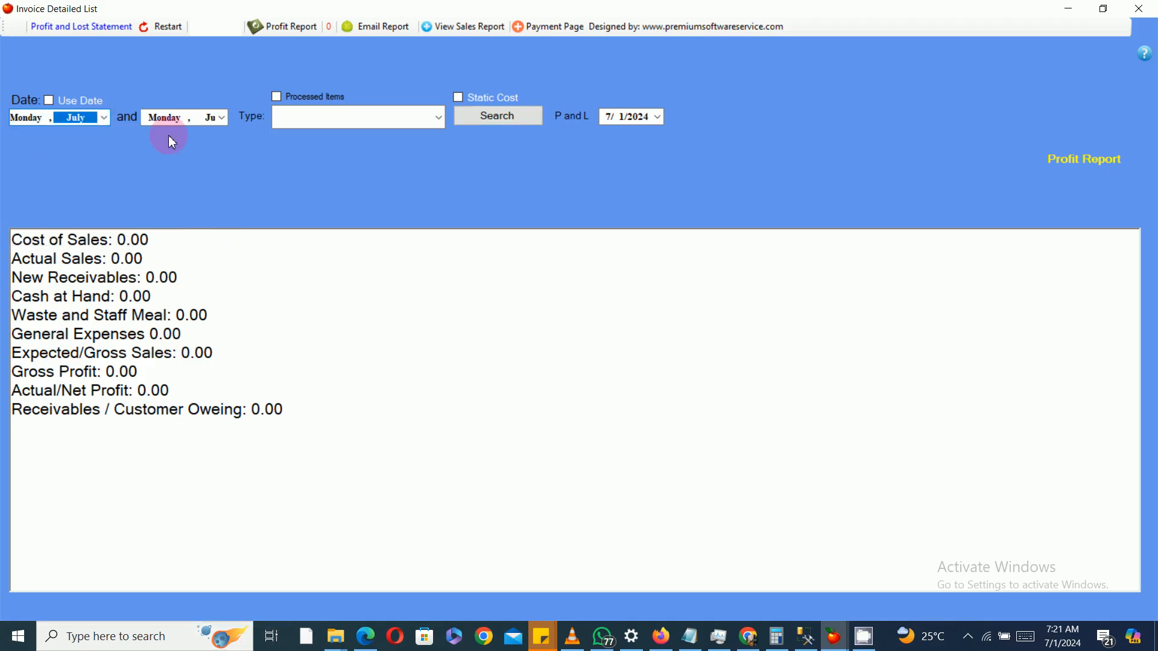
left_click(219, 116)
left_click(204, 174)
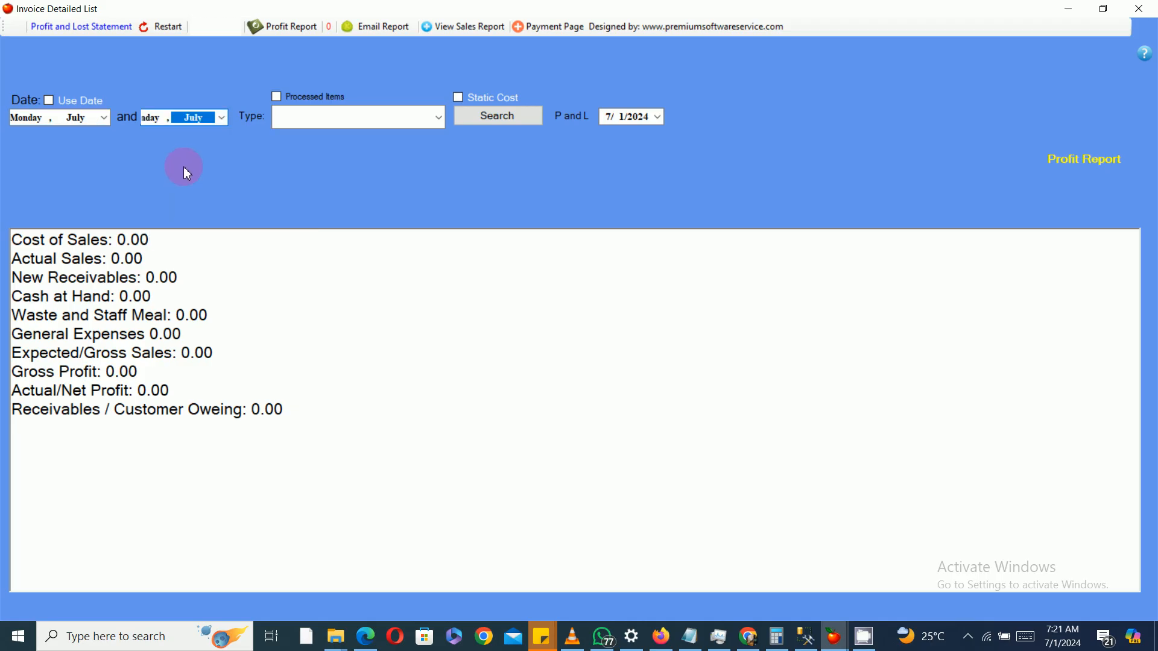
left_click(52, 103)
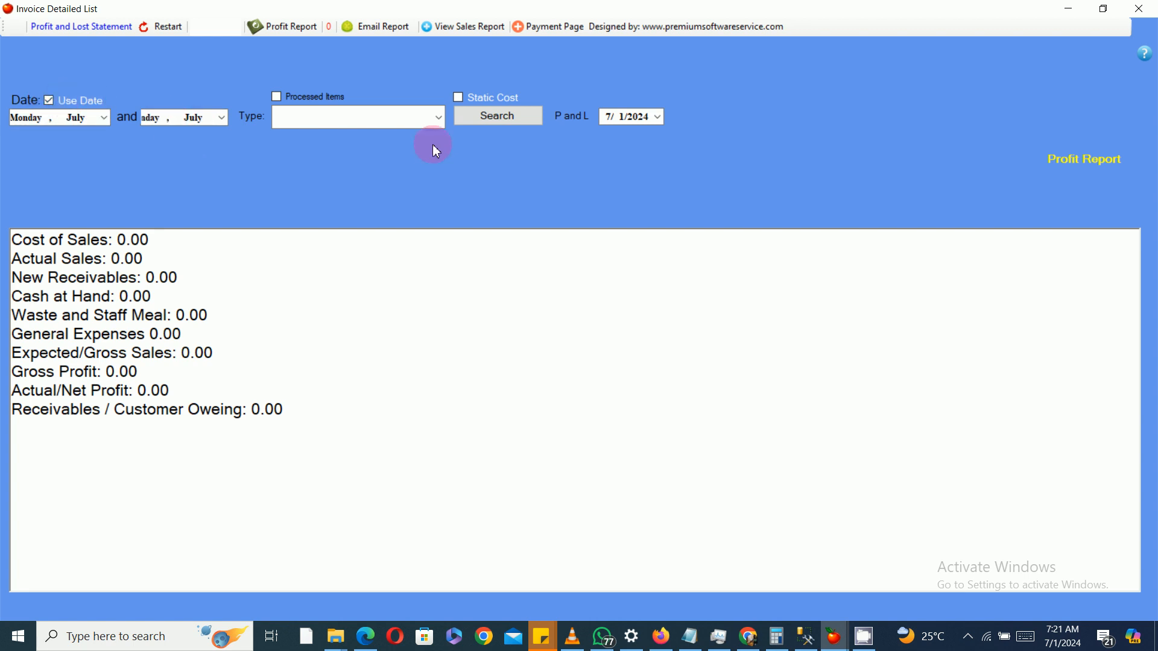
left_click(506, 121)
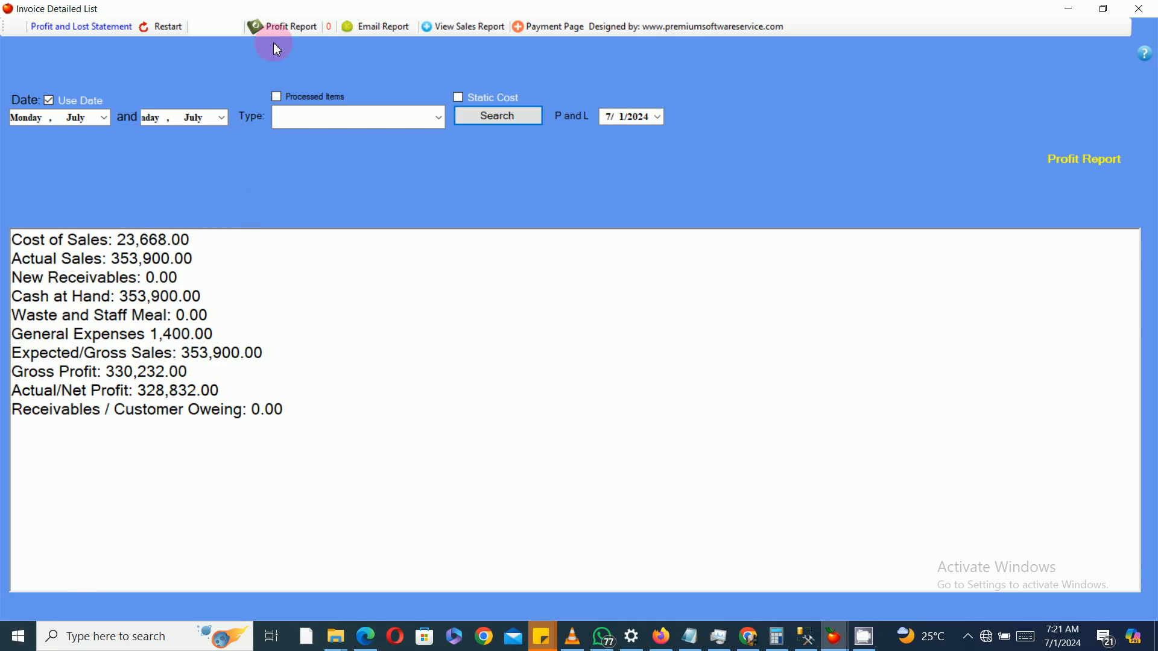
Step: View the printable net profit report for the chosen date, then close it and the profit window
left_click(281, 25)
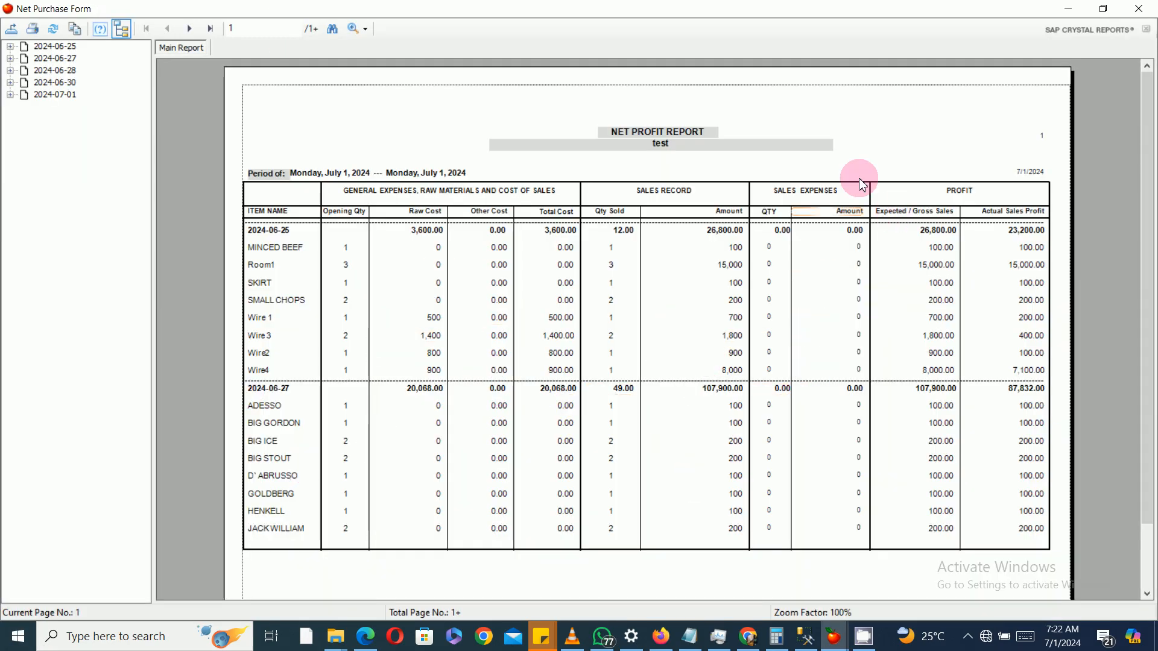
left_click(1154, 9)
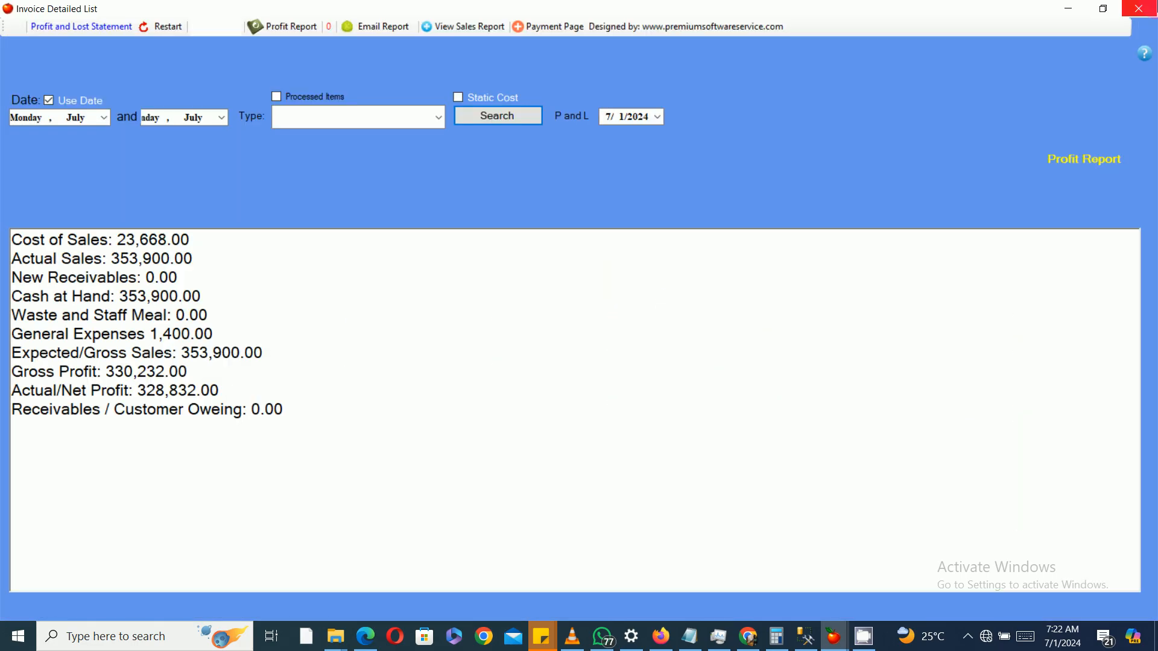
left_click(1139, 9)
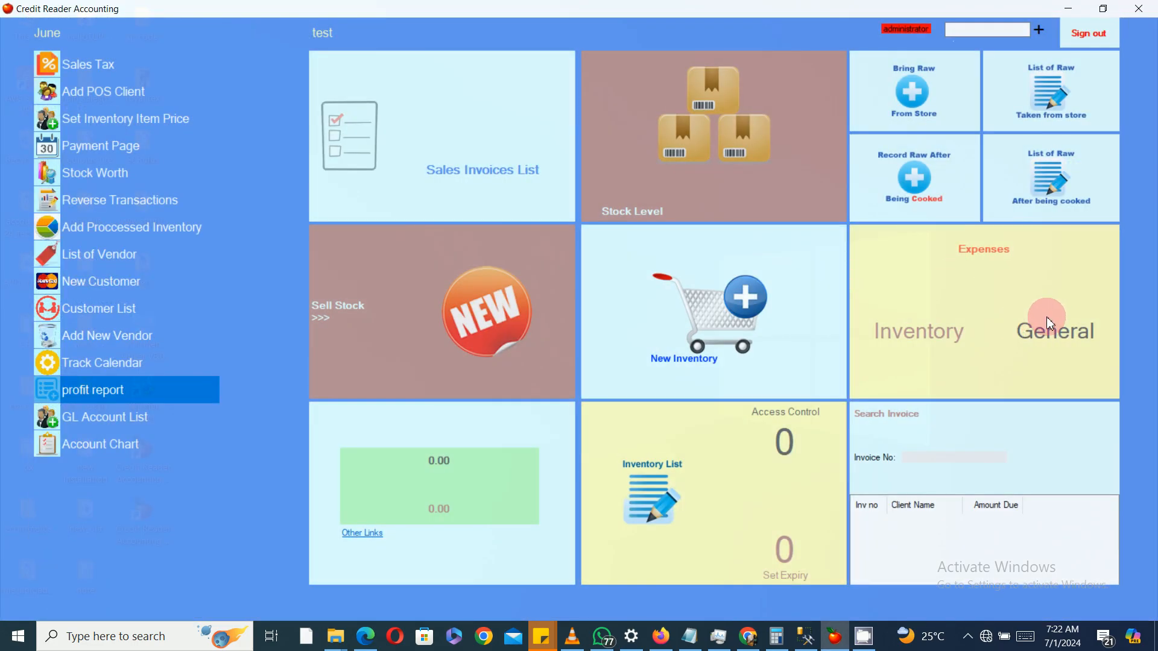
Step: Open the general expenses list, examine the expenses total and close it
left_click(1045, 331)
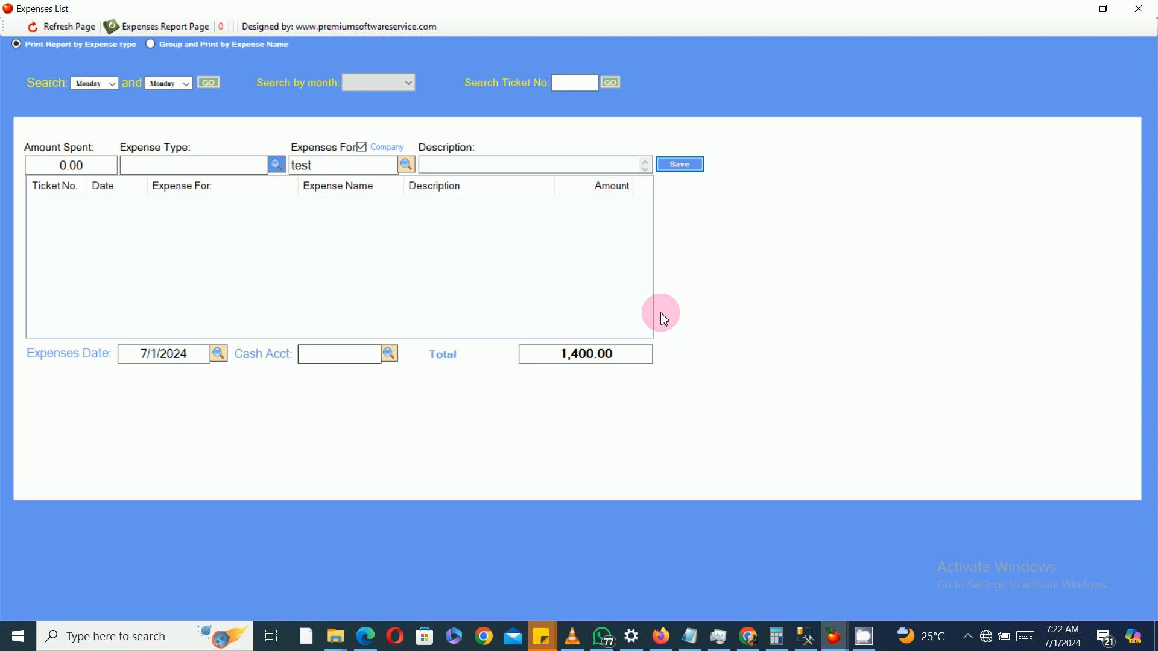
left_click_drag(550, 370, 625, 350)
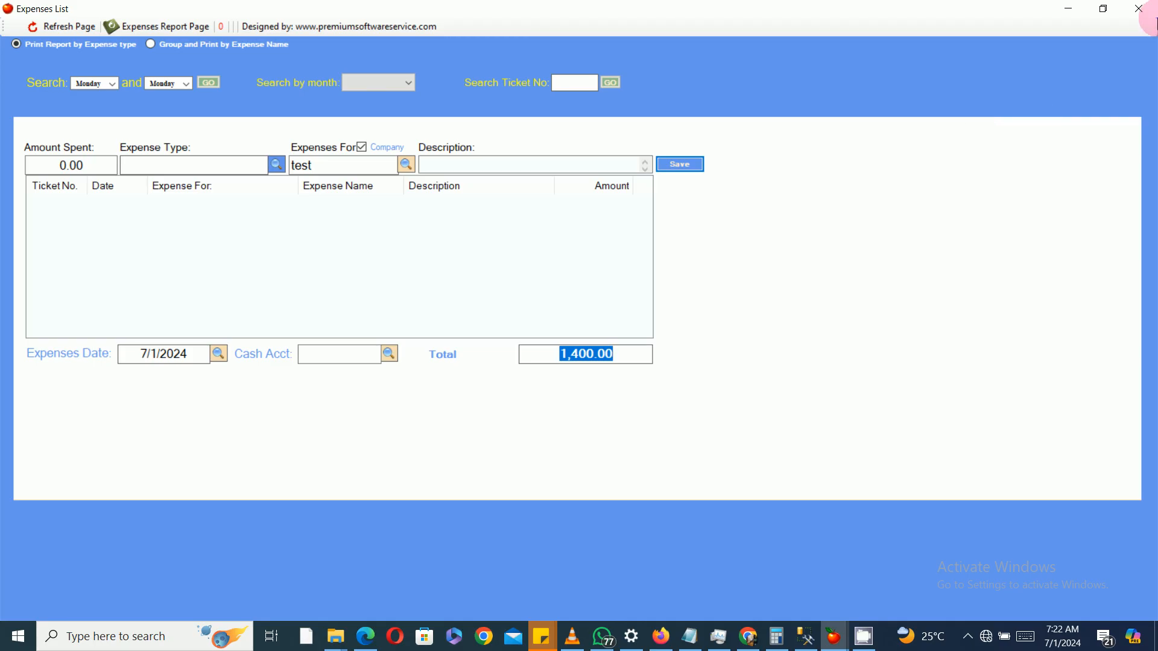
left_click(1152, 17)
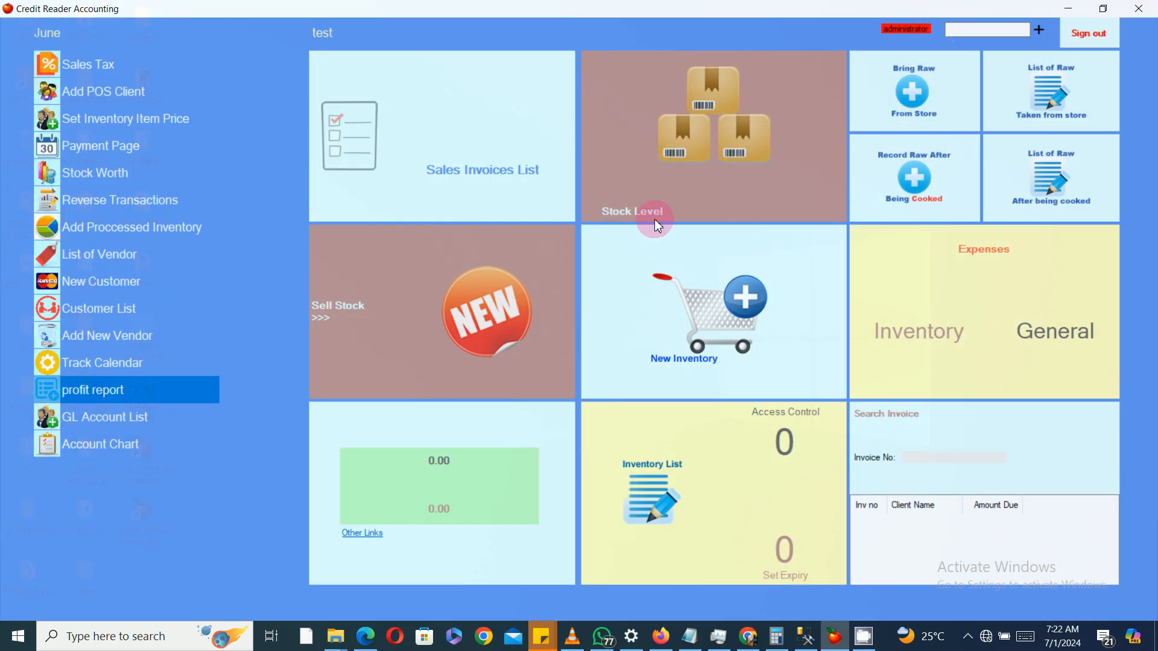
Step: Reopen the general expenses list, view the expense type account list, and close the open windows
left_click(1059, 328)
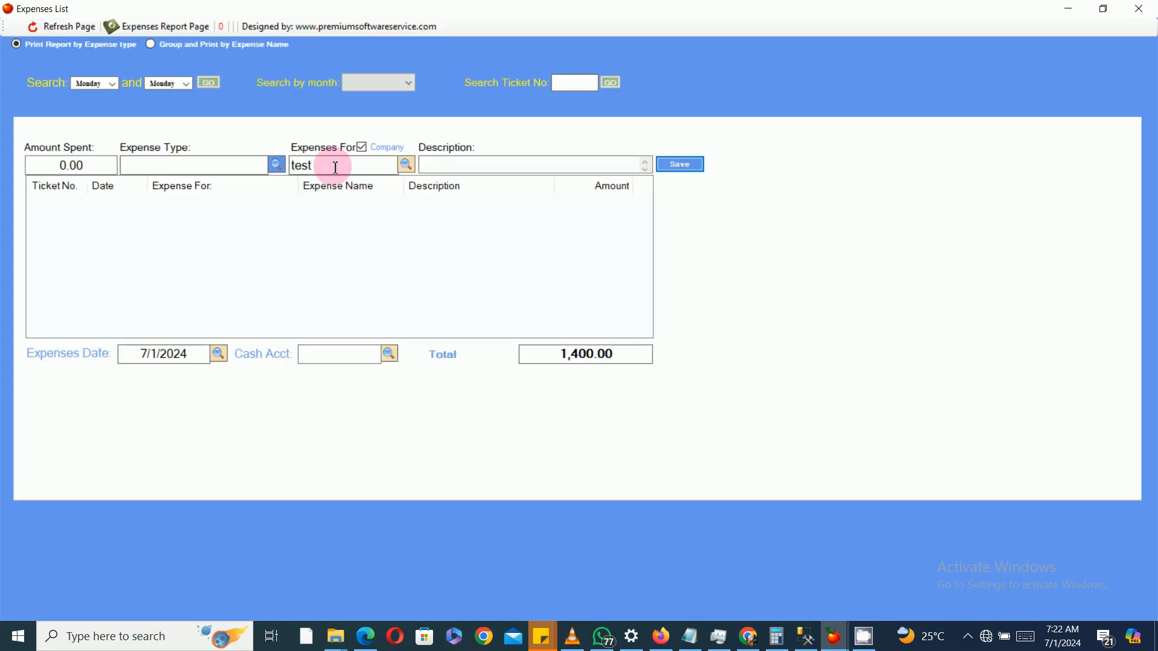
left_click(276, 165)
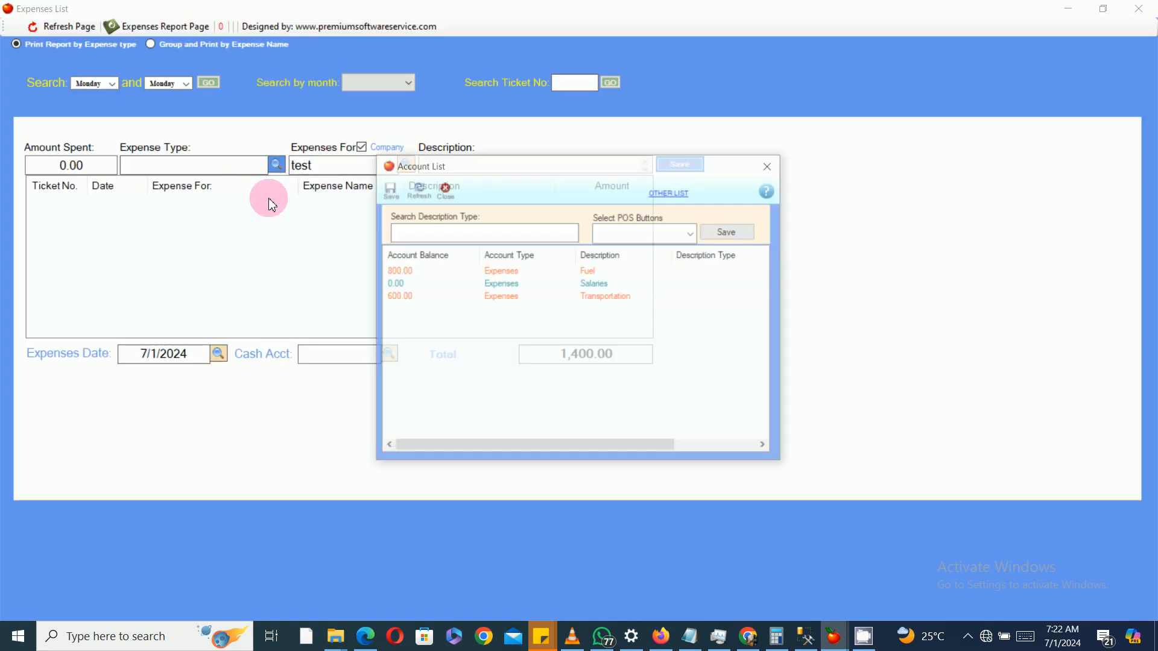
left_click(774, 165)
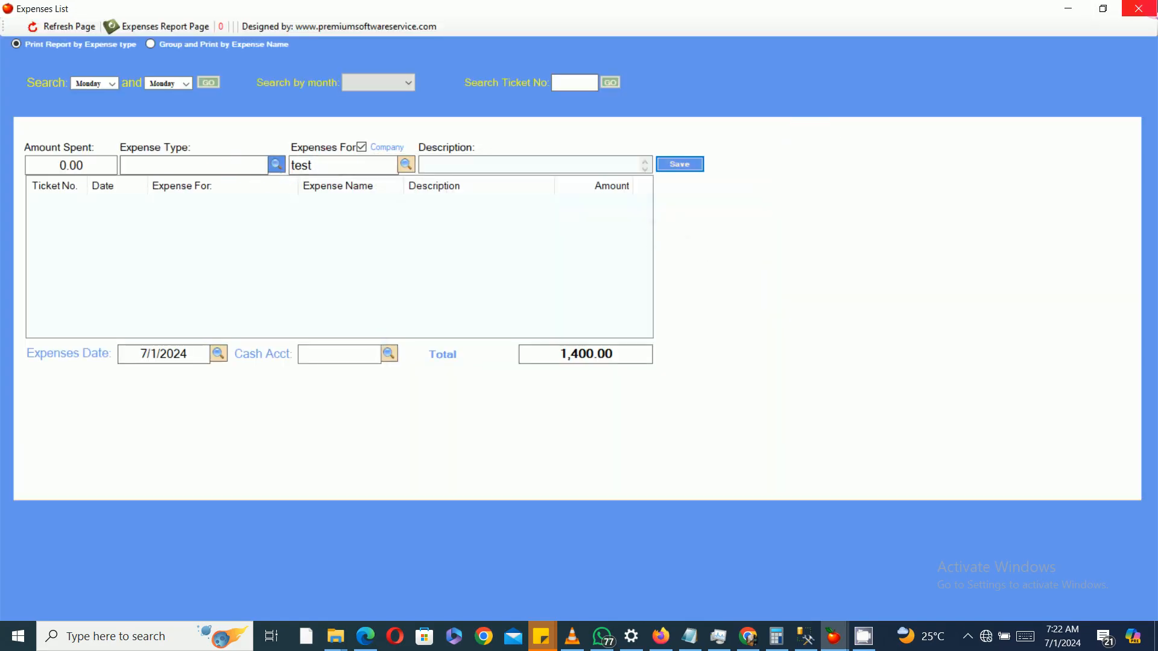
left_click(1138, 9)
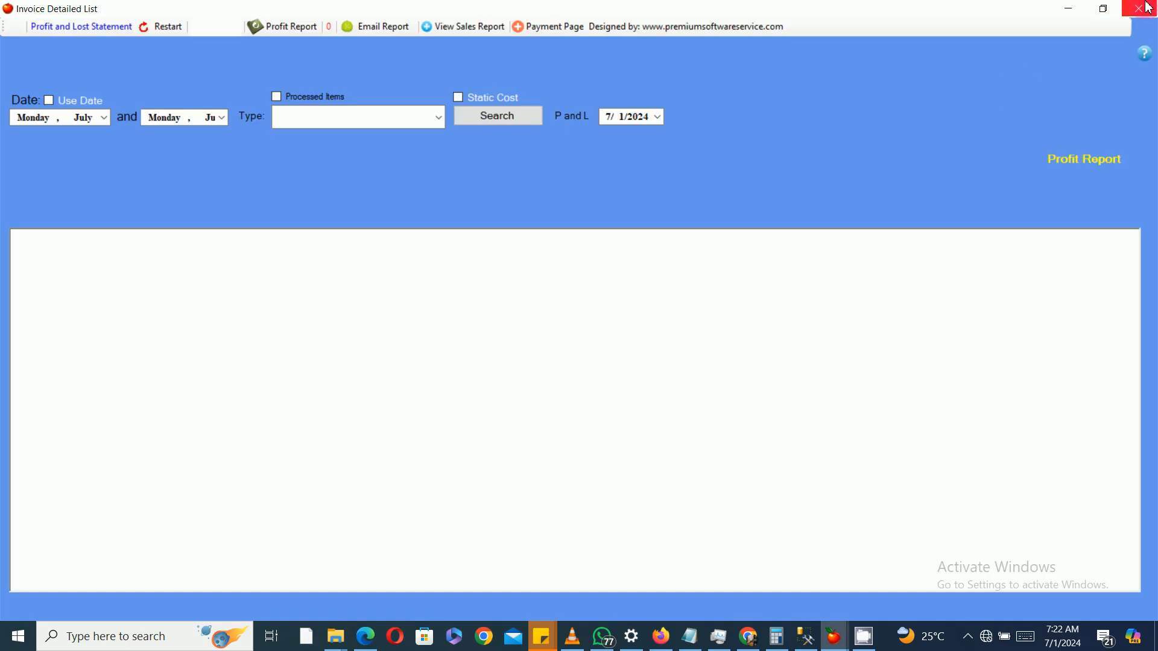
left_click(1138, 9)
Step: Open the account chart and view the descriptions listed under the Expenses account type, then close it
left_click(125, 452)
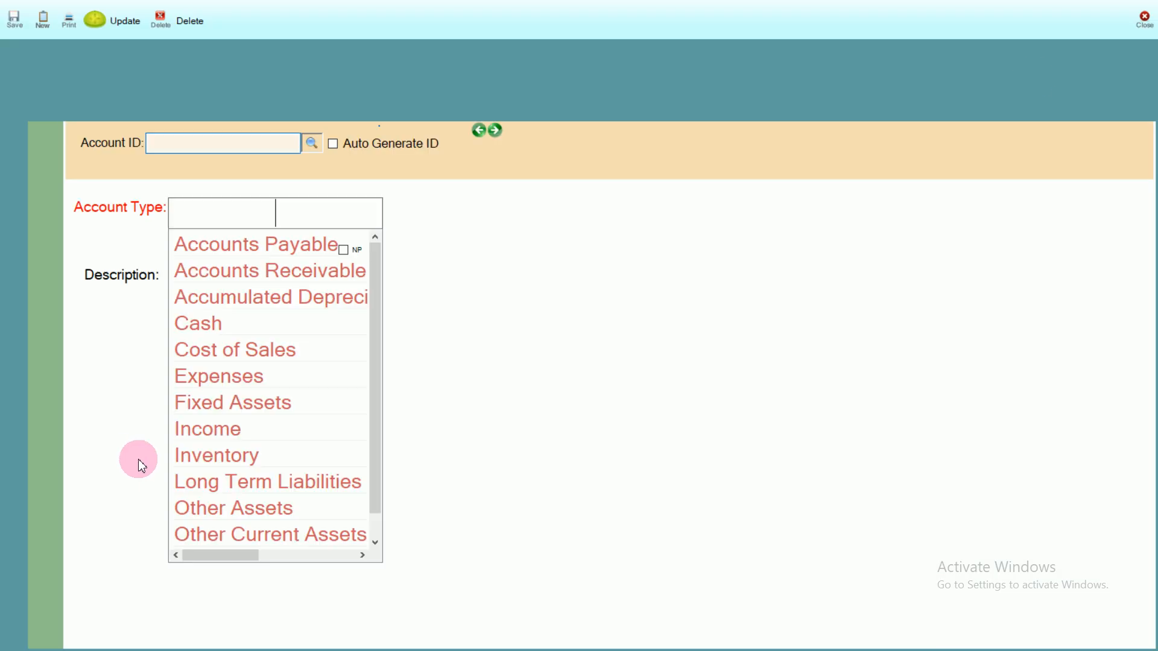
left_click(1151, 9)
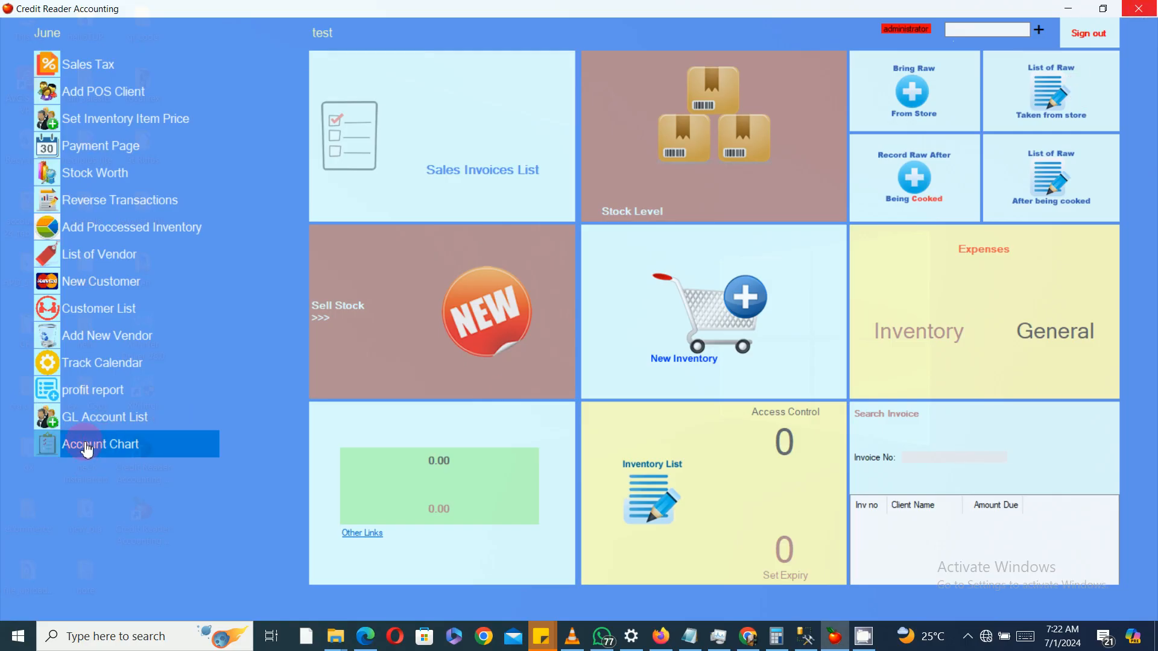
left_click(116, 453)
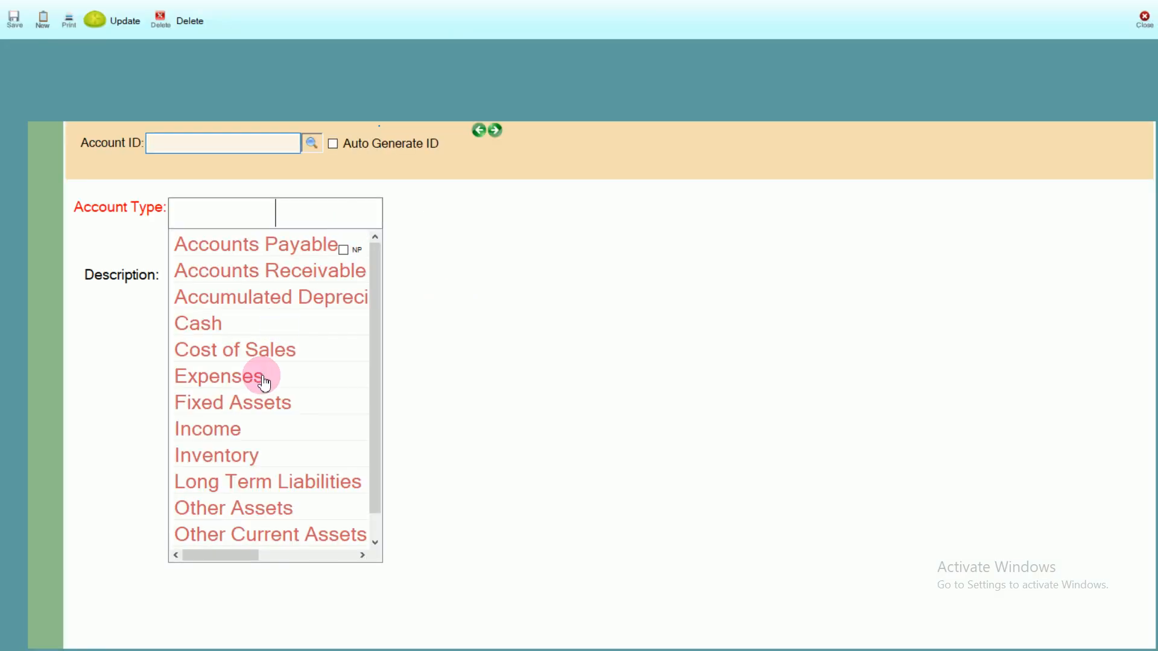
left_click(255, 378)
left_click(264, 263)
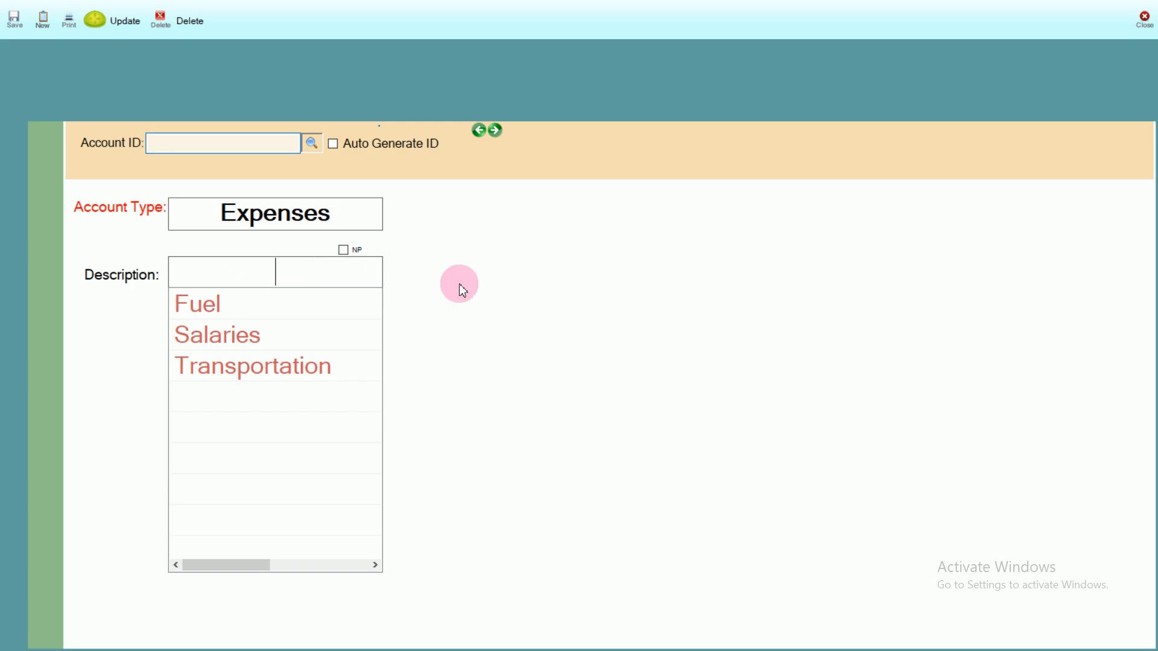
left_click(1148, 14)
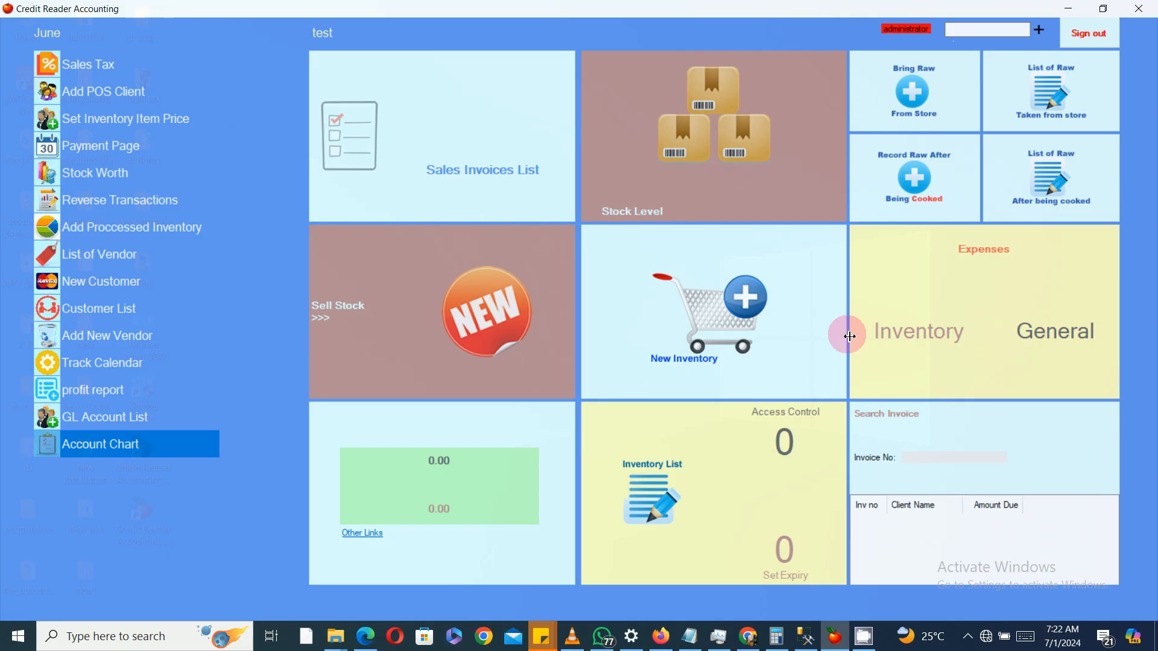
Step: Open the software users register, start a password change for the administrator user, and close without saving
left_click(774, 435)
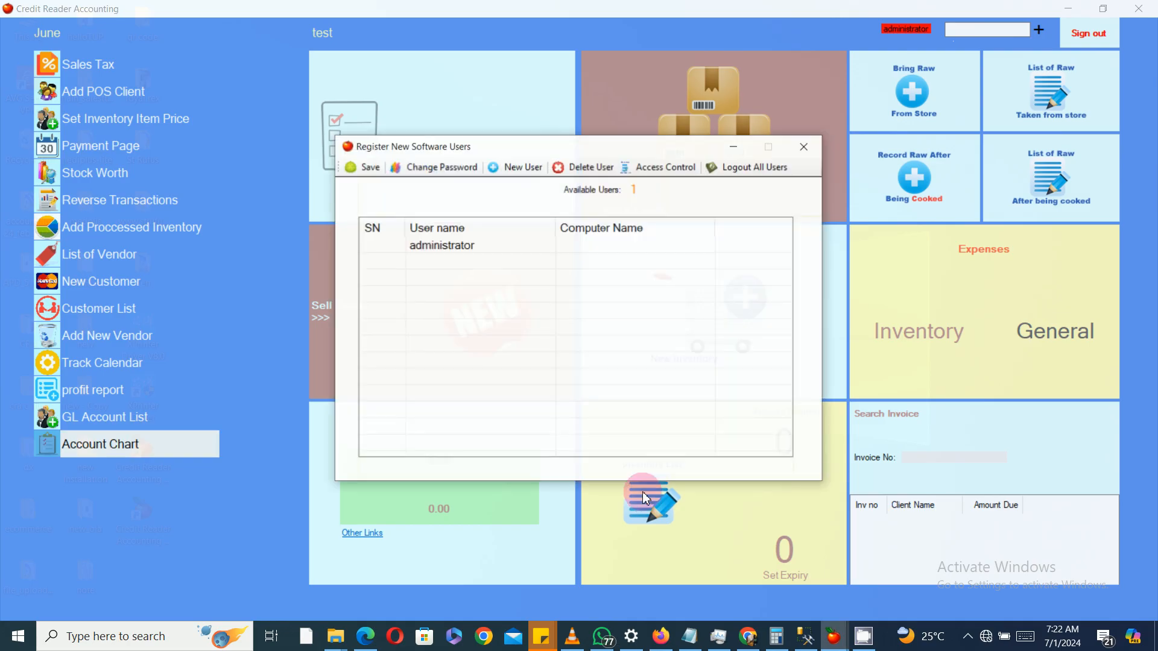
left_click(440, 166)
left_click(603, 261)
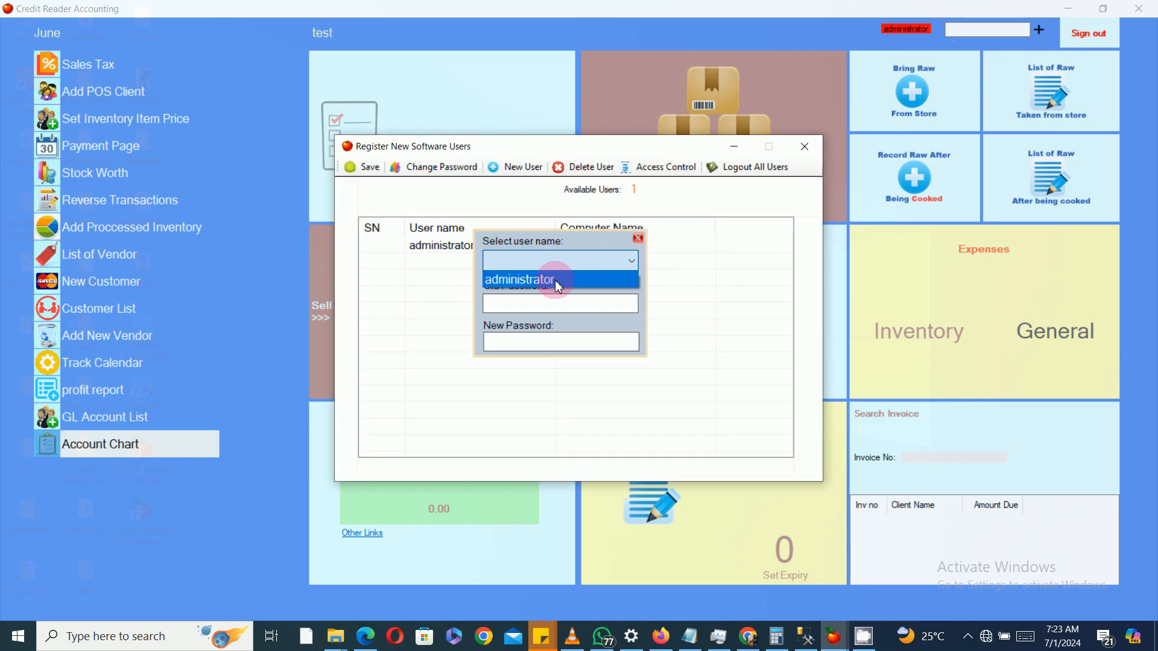
left_click(557, 280)
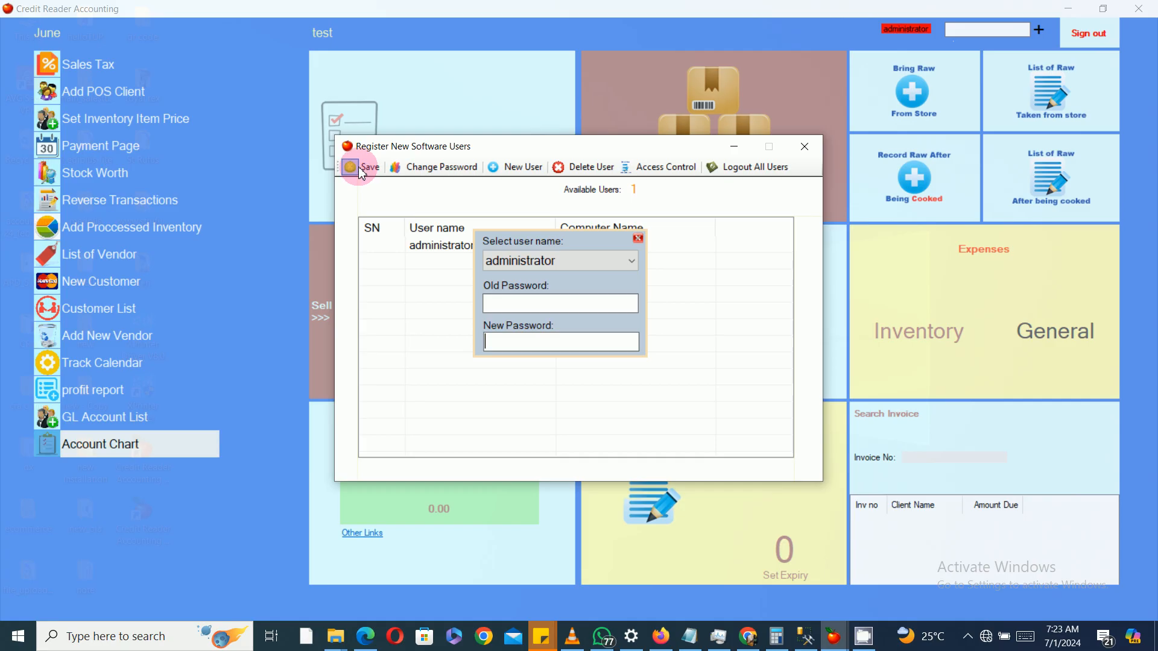
left_click(637, 238)
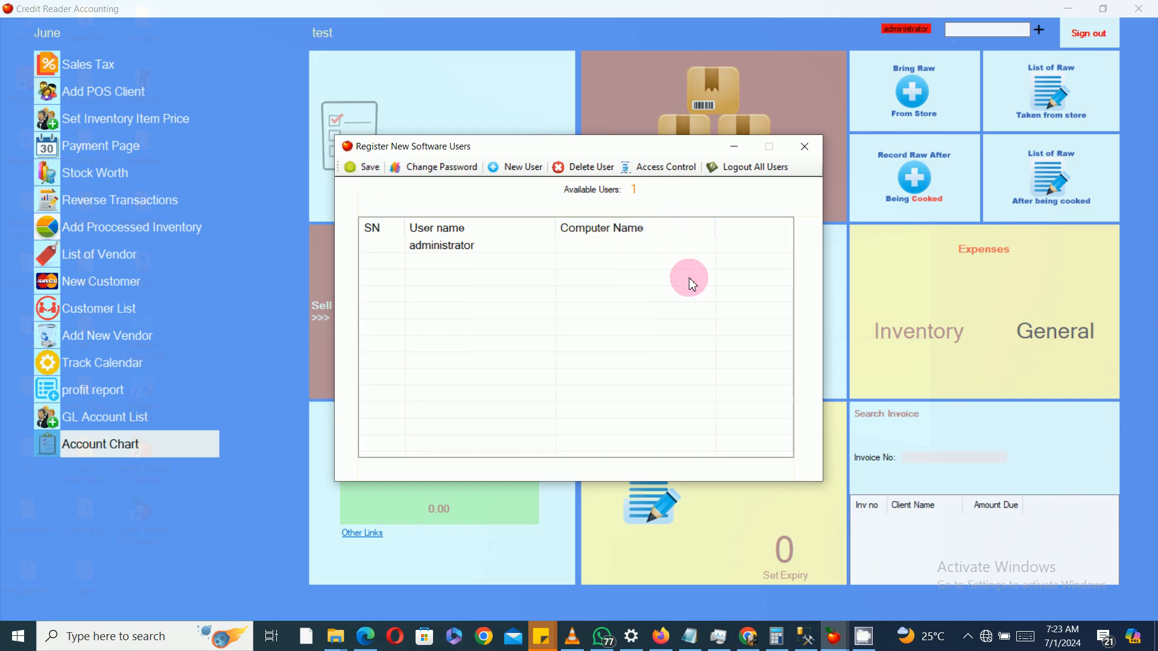
left_click(805, 147)
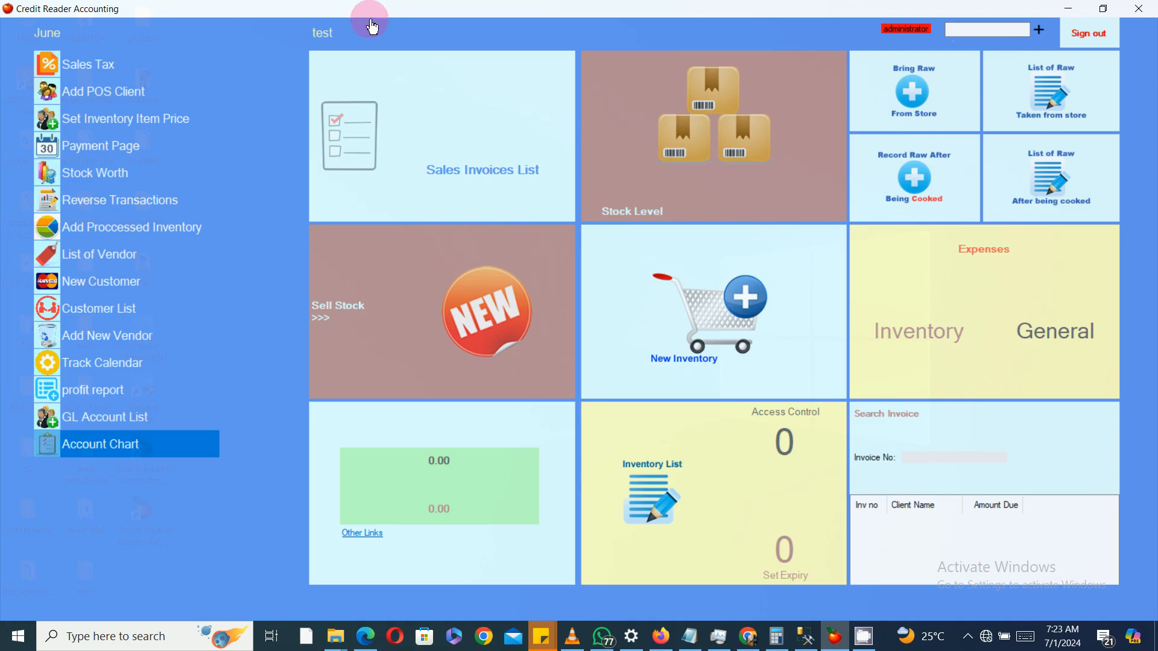
Step: Open the reverse transactions list and view the journal entry for Ticket No:3, then close both windows
left_click(118, 208)
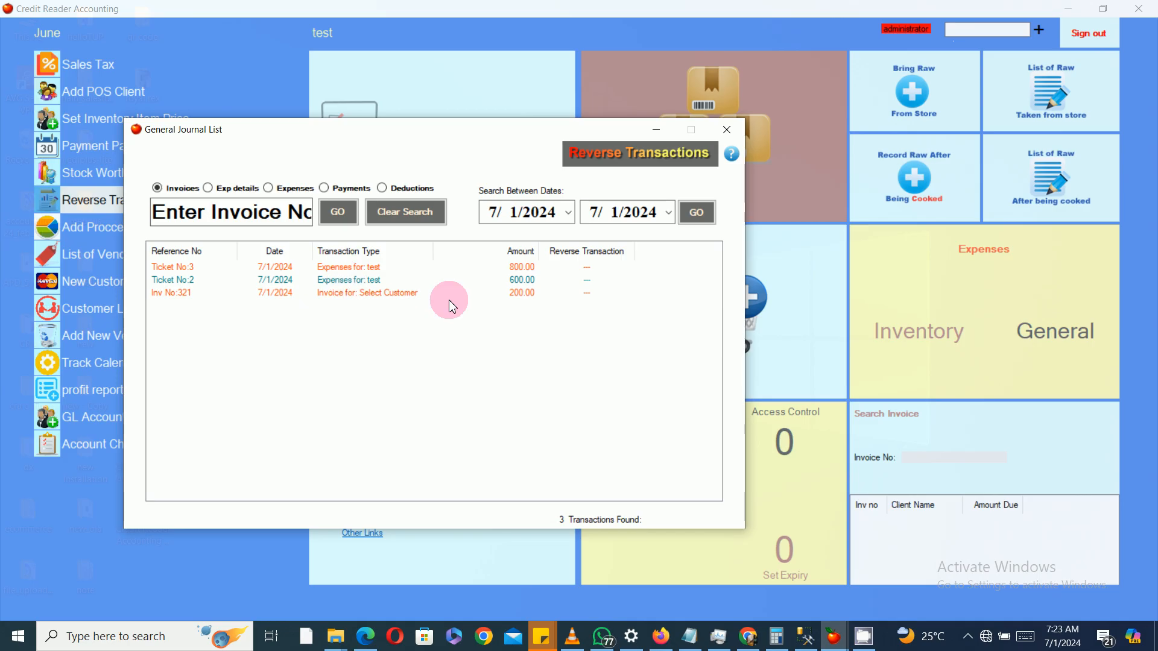
double_click(343, 267)
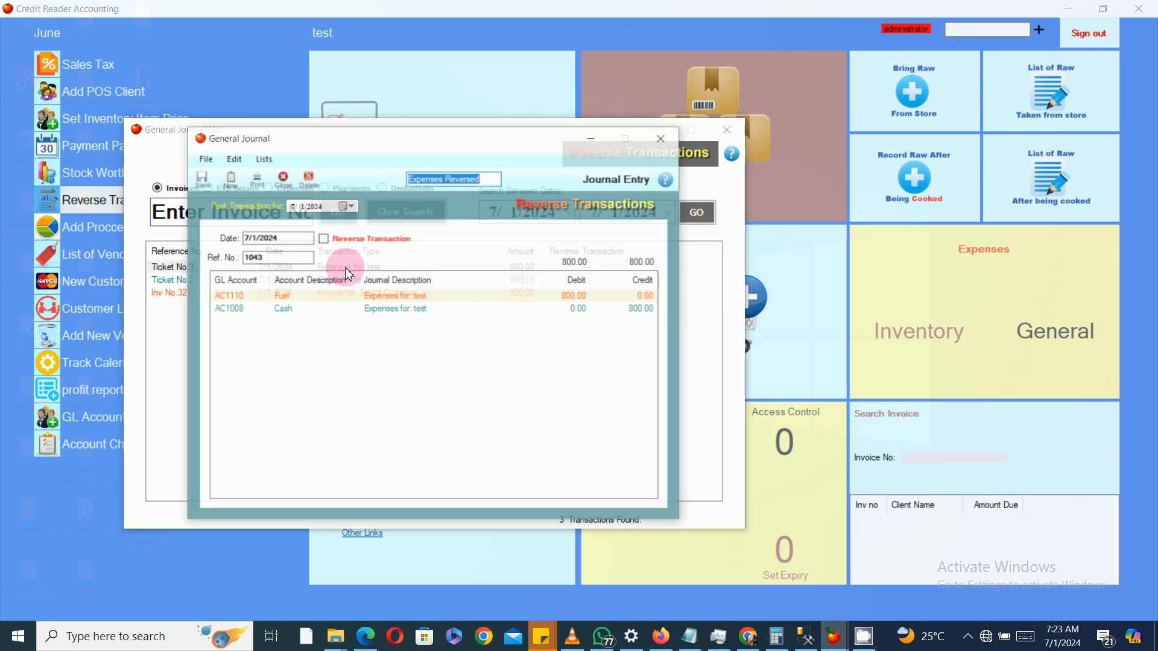
left_click(664, 137)
left_click(725, 130)
left_click(509, 141)
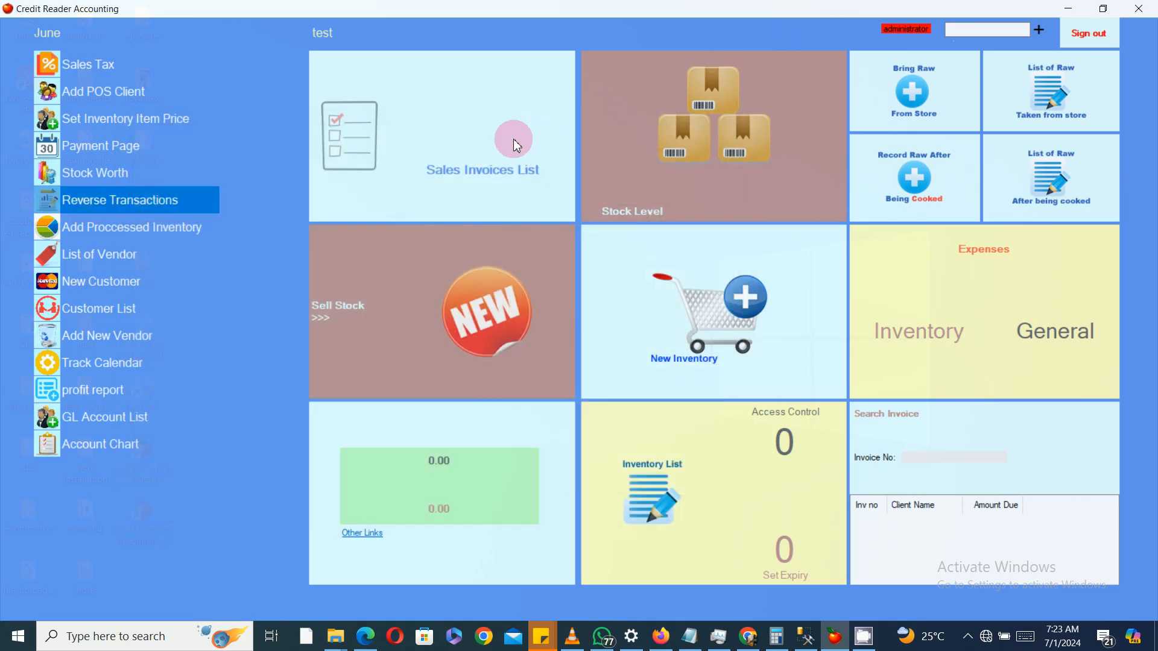
left_click(1138, 8)
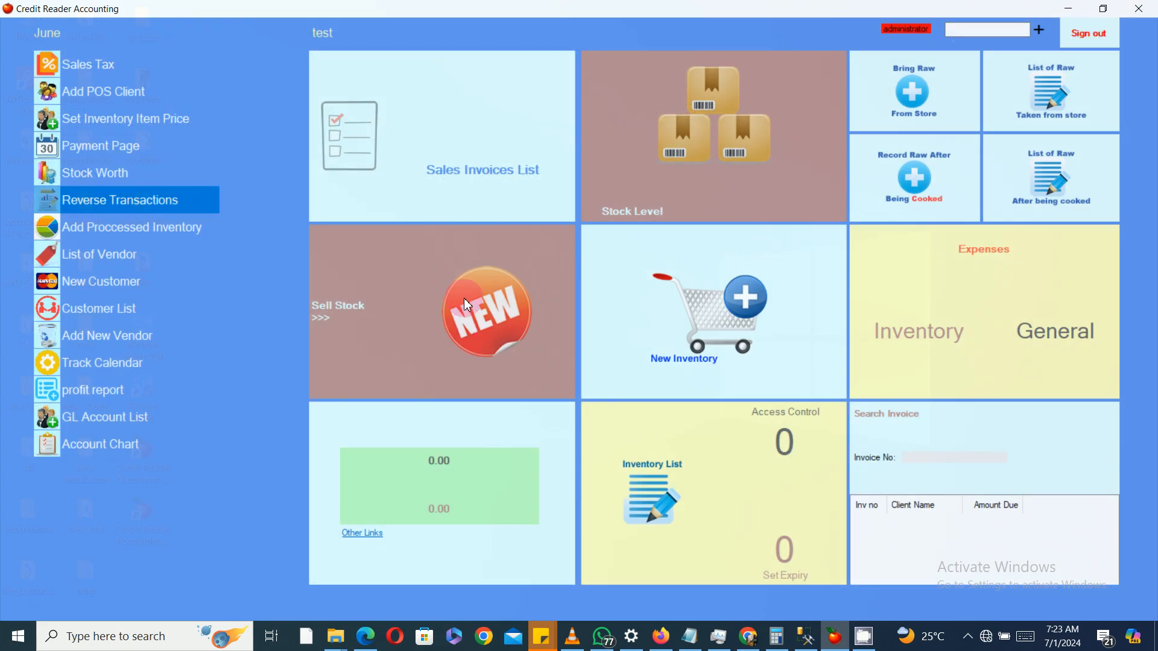
Step: Browse the POS sale screen and the stock level inventory list, closing each, then reopen the POS sale screen
left_click(464, 298)
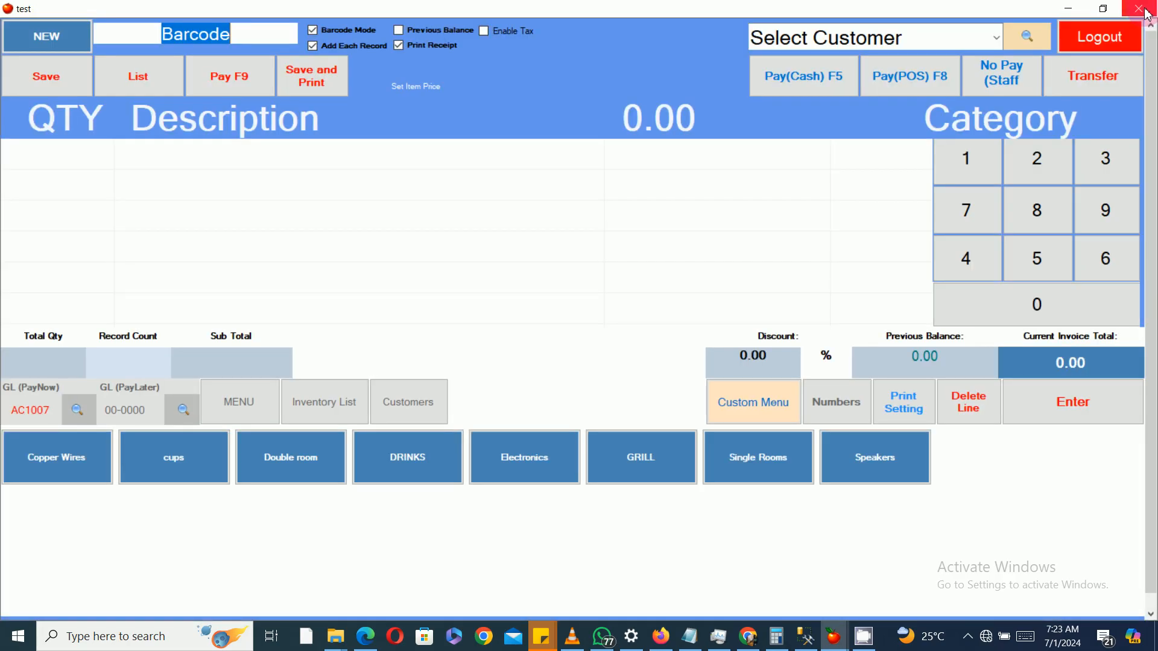
left_click(1139, 8)
left_click(750, 175)
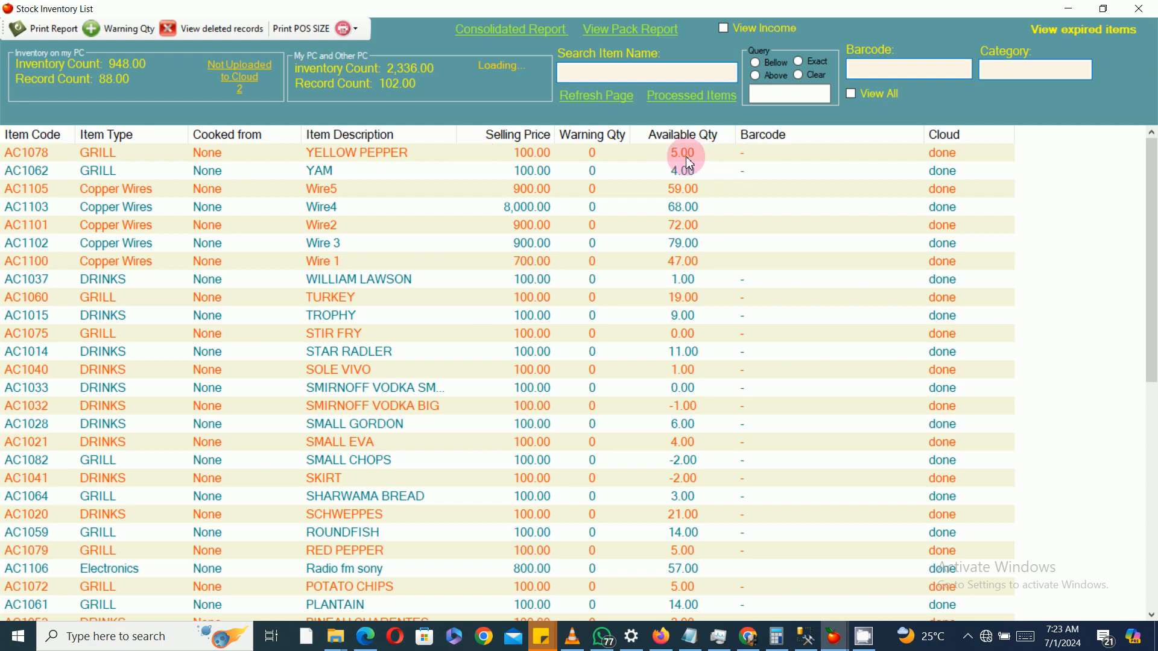
left_click(1139, 8)
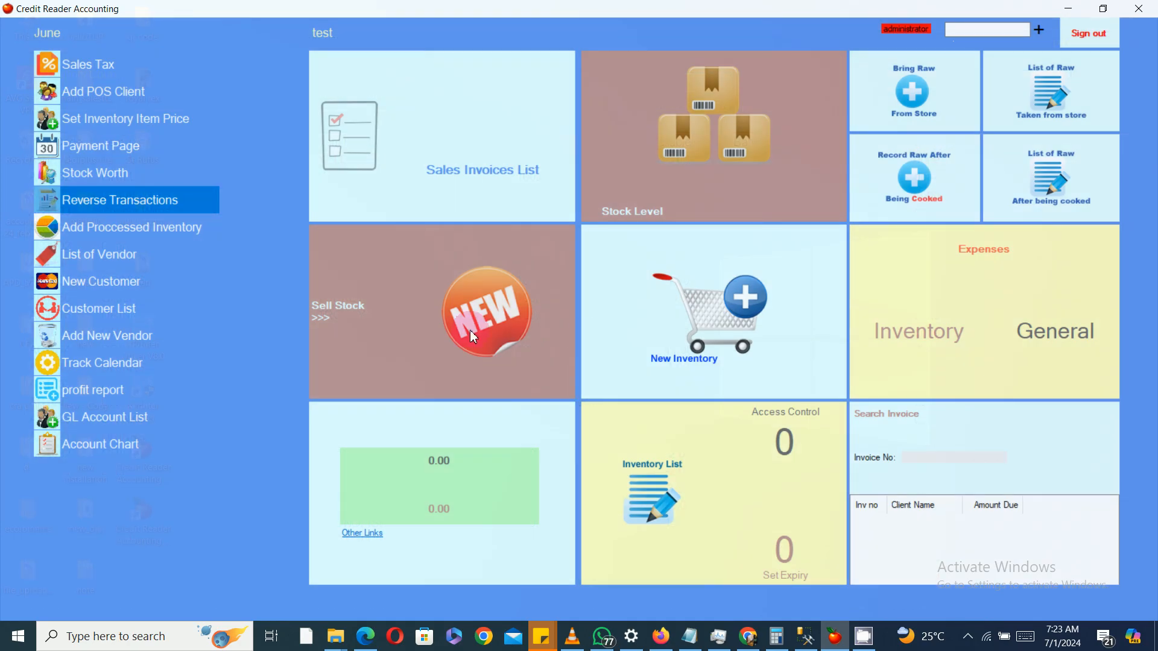
left_click(469, 305)
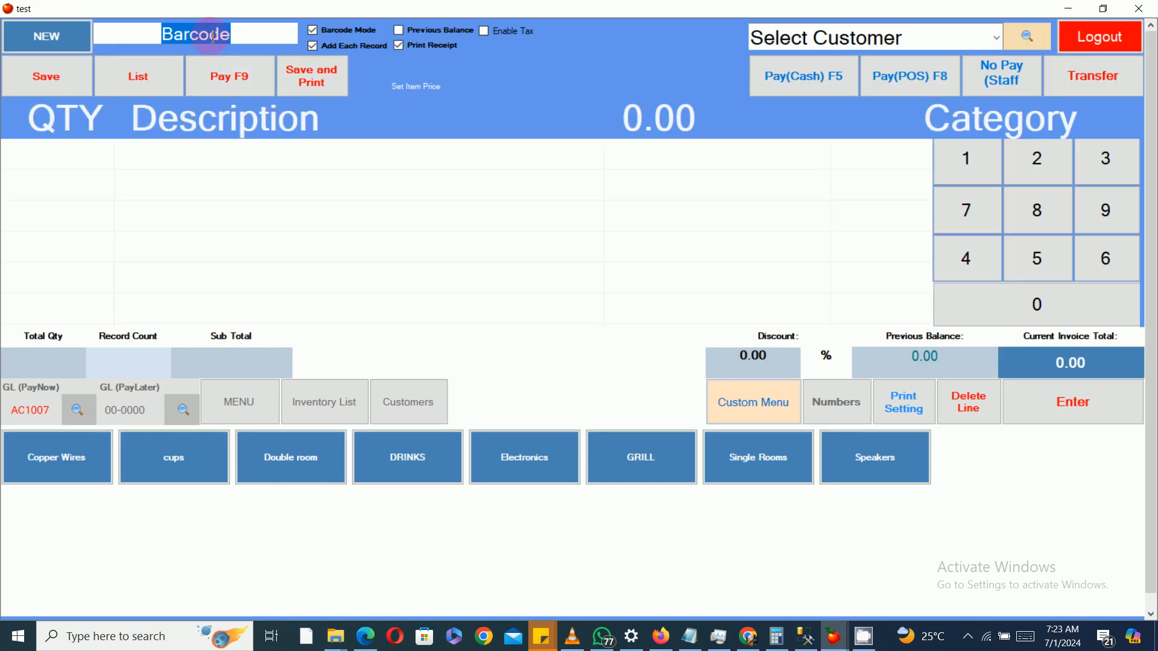
Step: Try to sell one Yellow Pepper for cash on the POS sale screen, then close the POS screen
type("y")
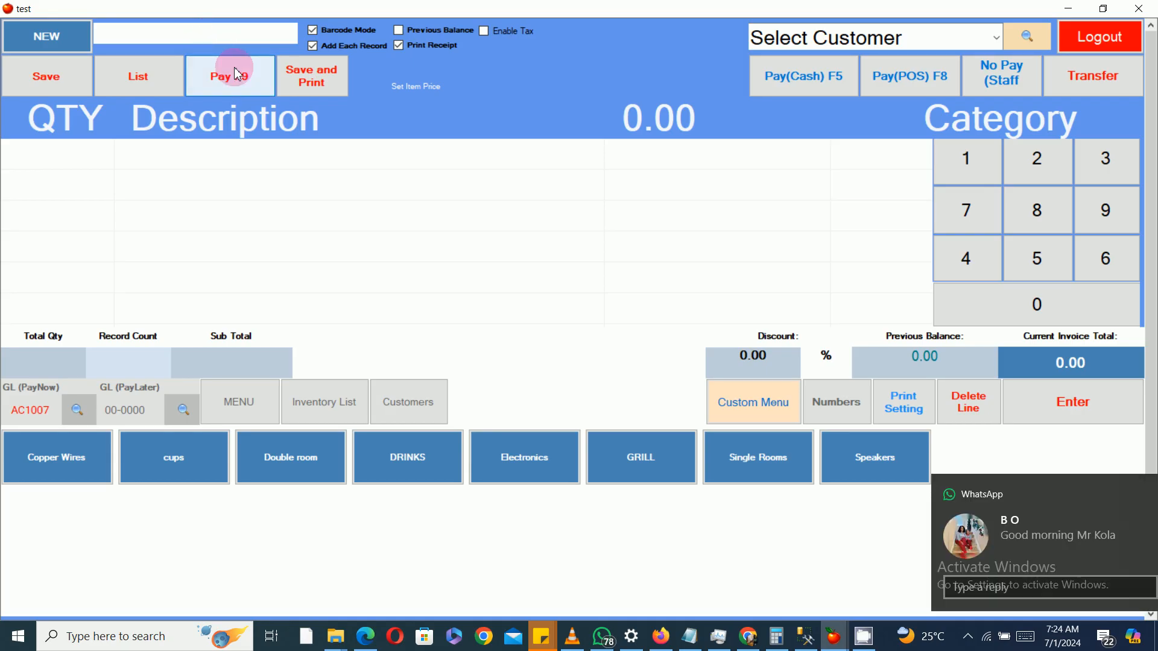
double_click(264, 126)
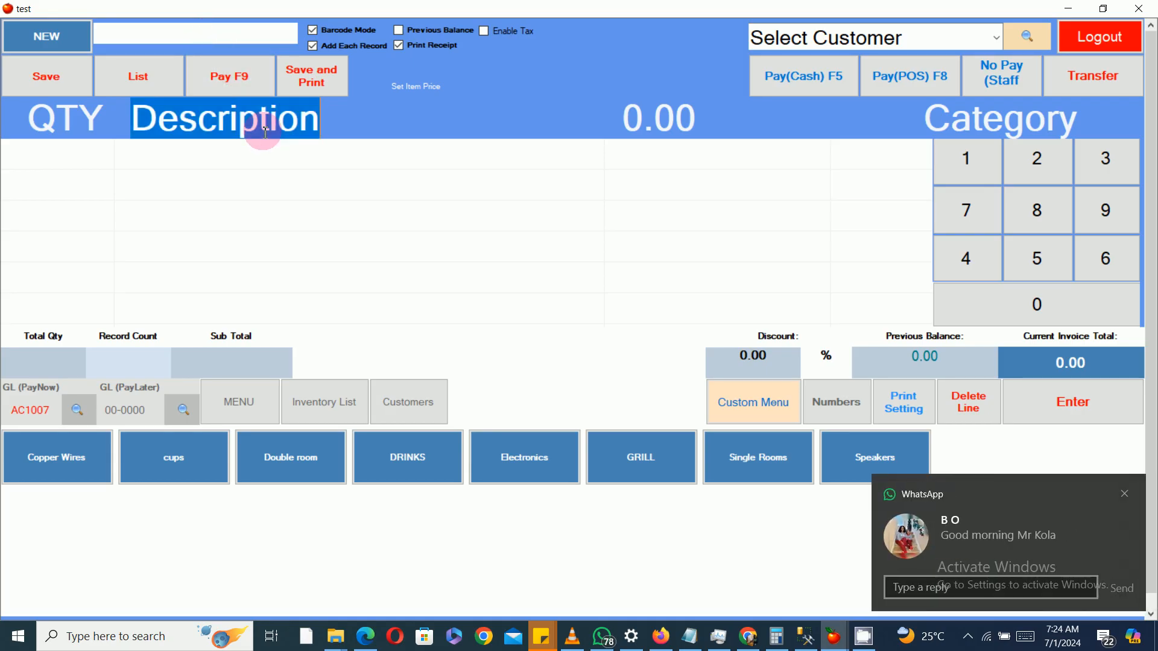
type("yell")
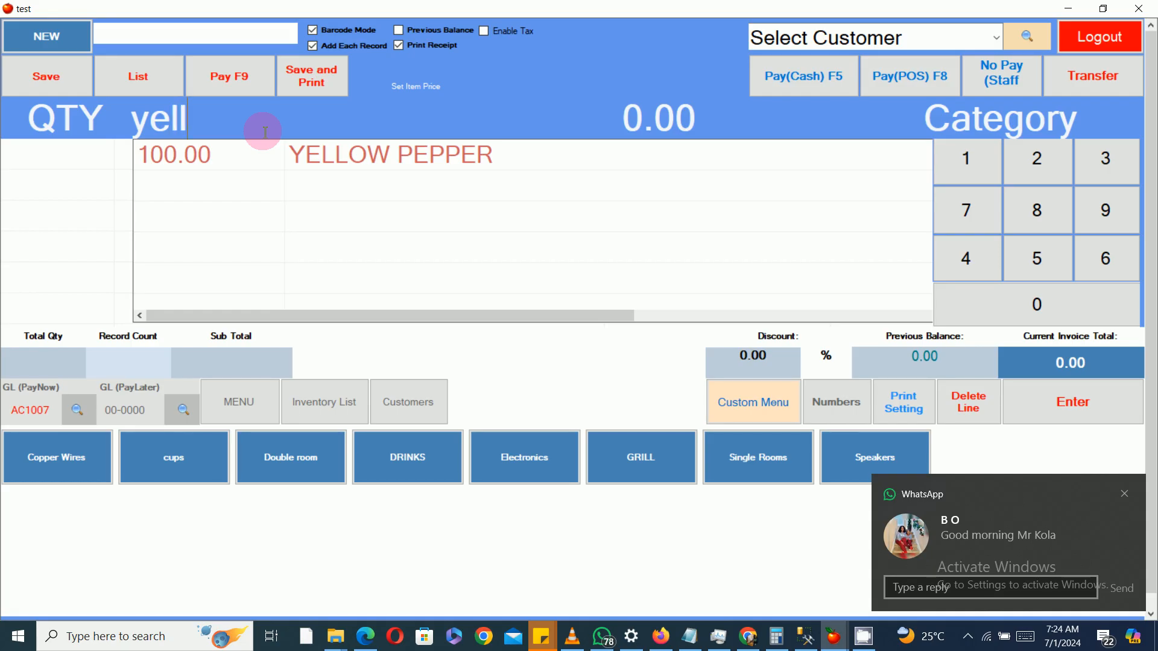
double_click(336, 159)
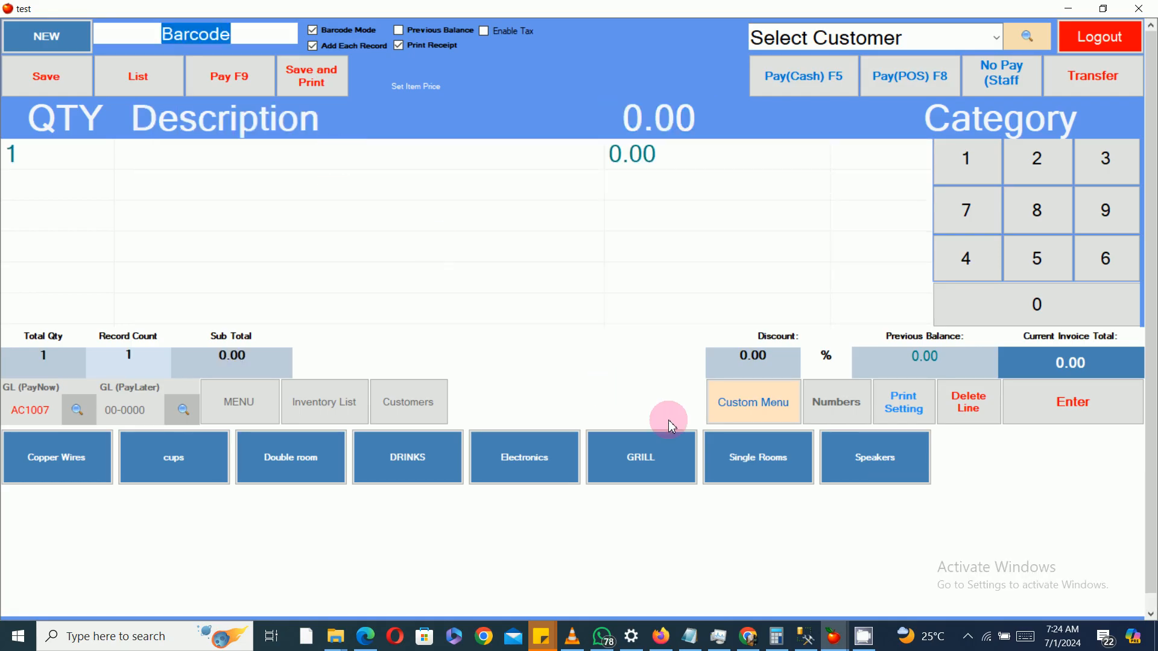
left_click(795, 78)
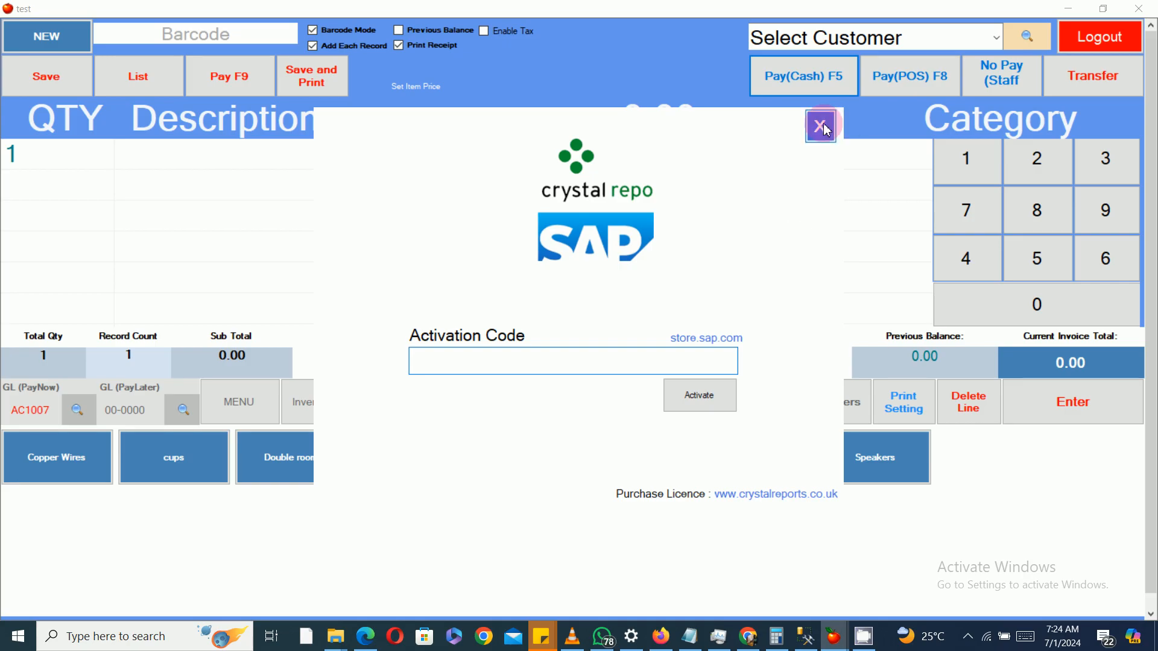
left_click(827, 130)
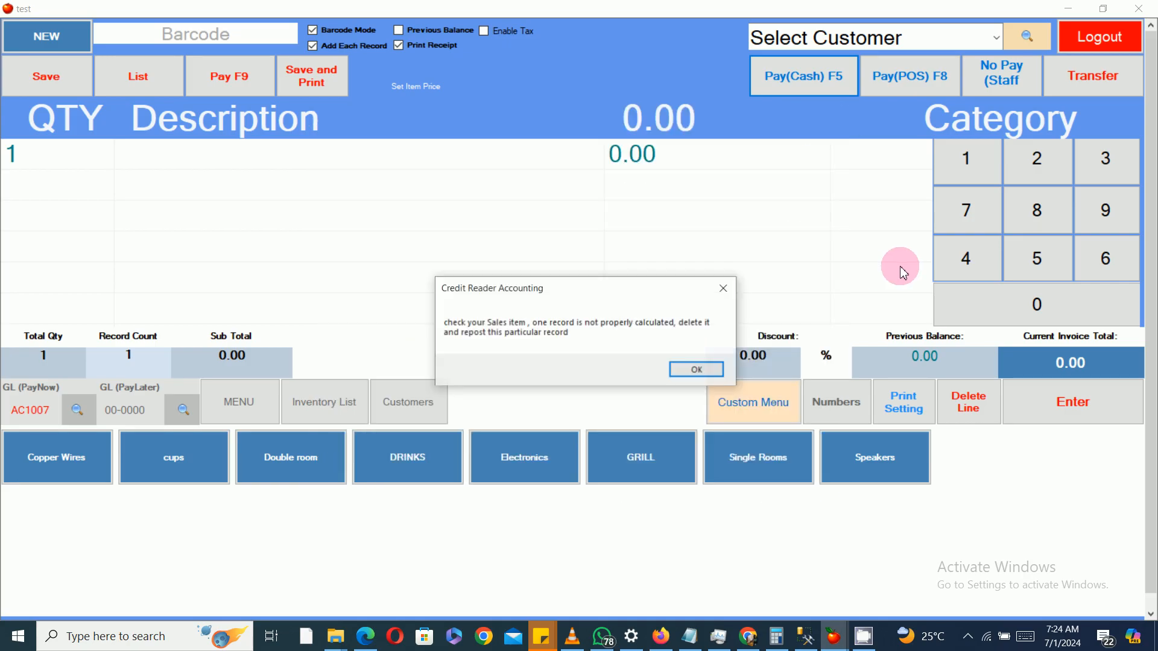
left_click(698, 369)
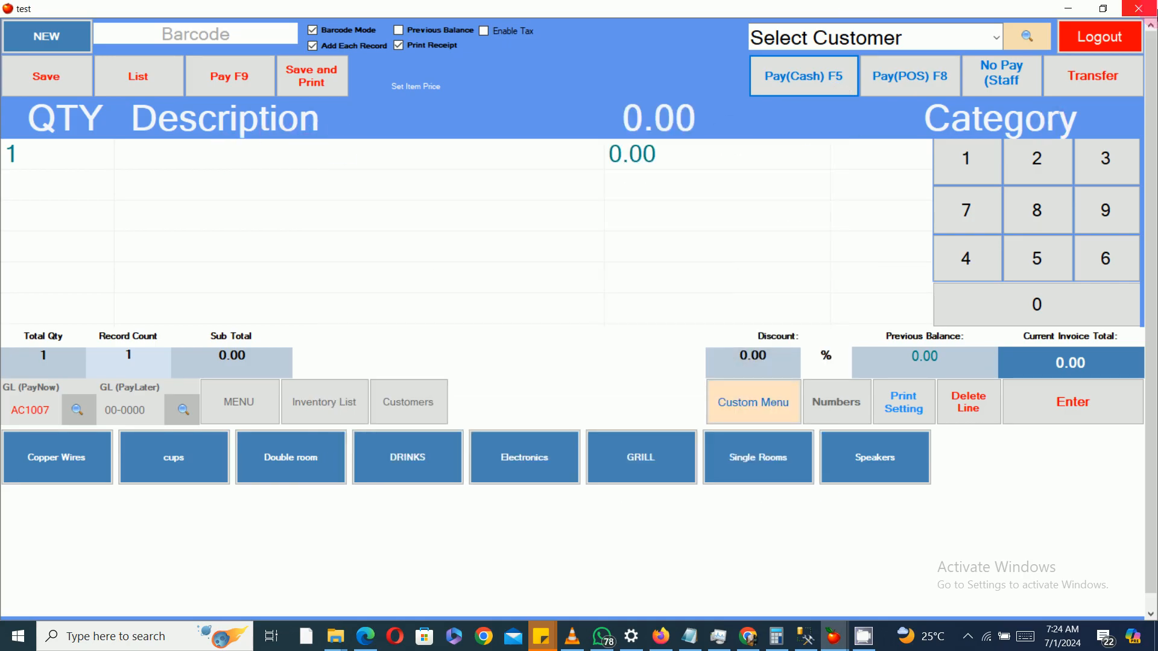
left_click(1138, 8)
Step: Set the selling price of Yellow Pepper to 6000 in the inventory item price settings and save it
left_click(115, 199)
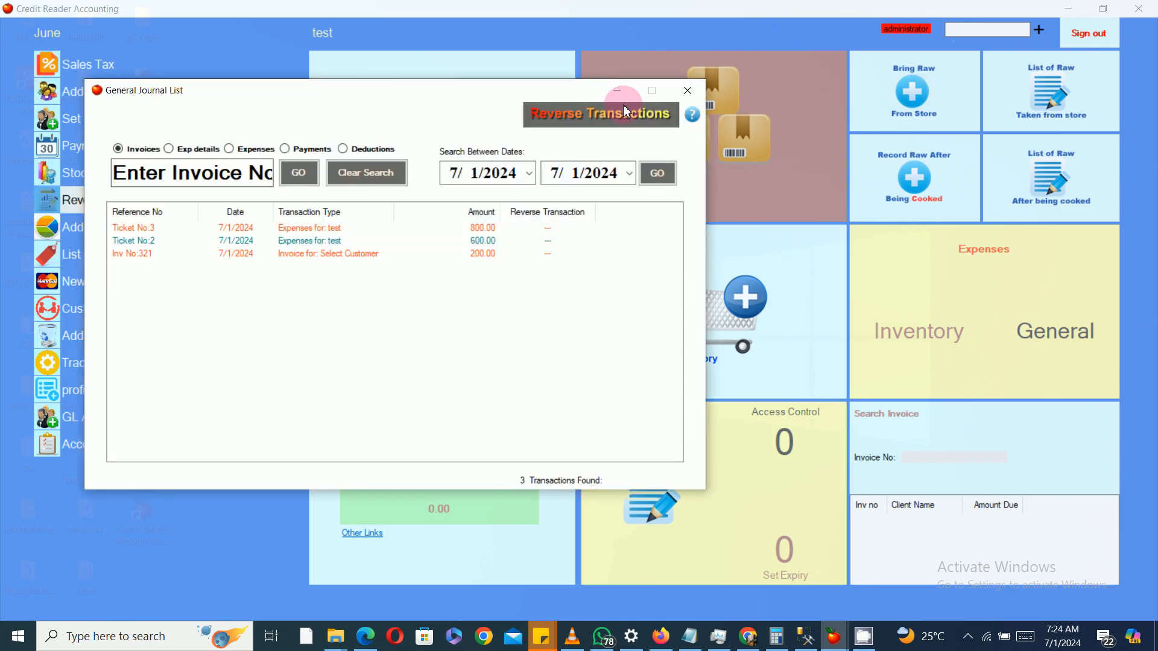
left_click(687, 90)
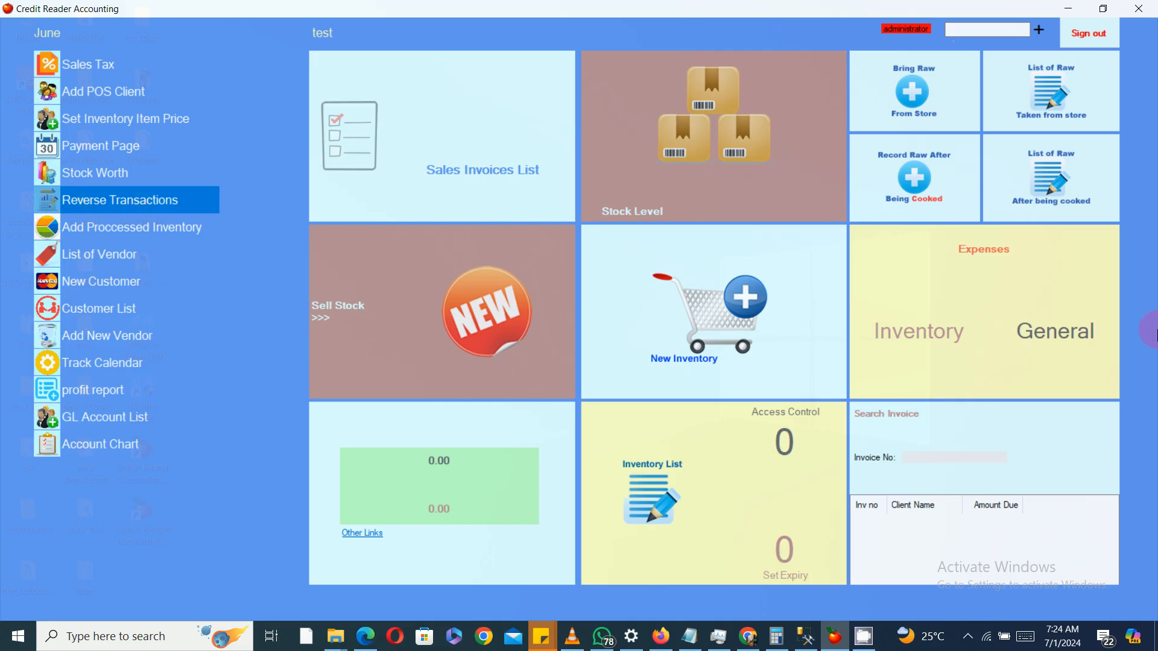
left_click(158, 119)
left_click(1139, 24)
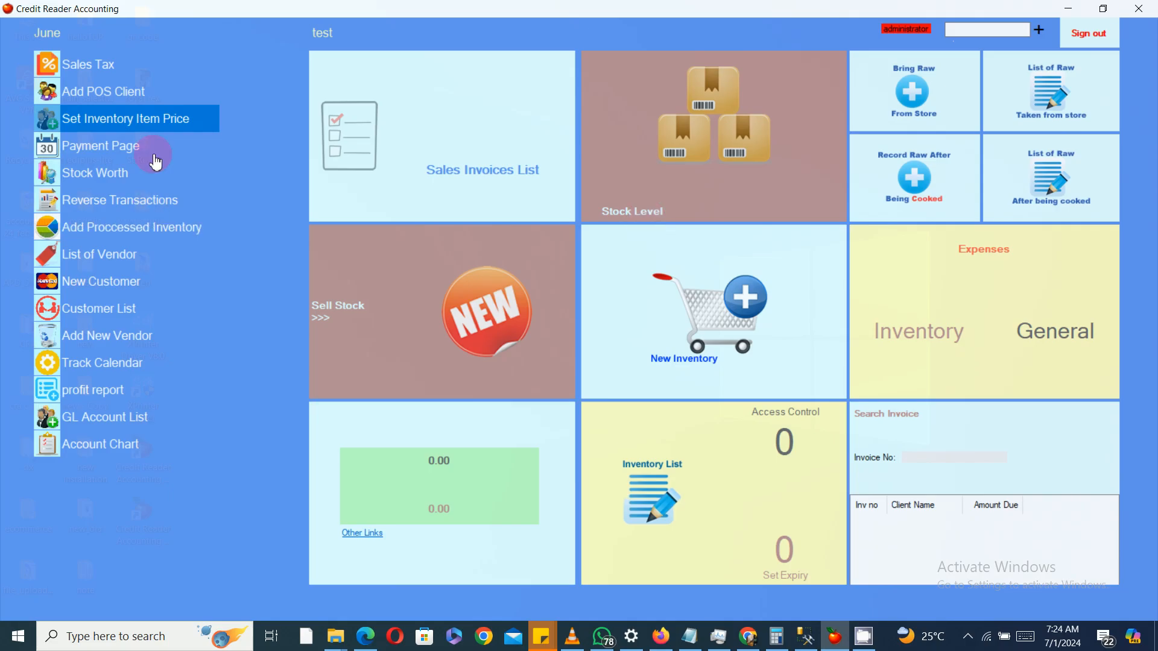
left_click(135, 129)
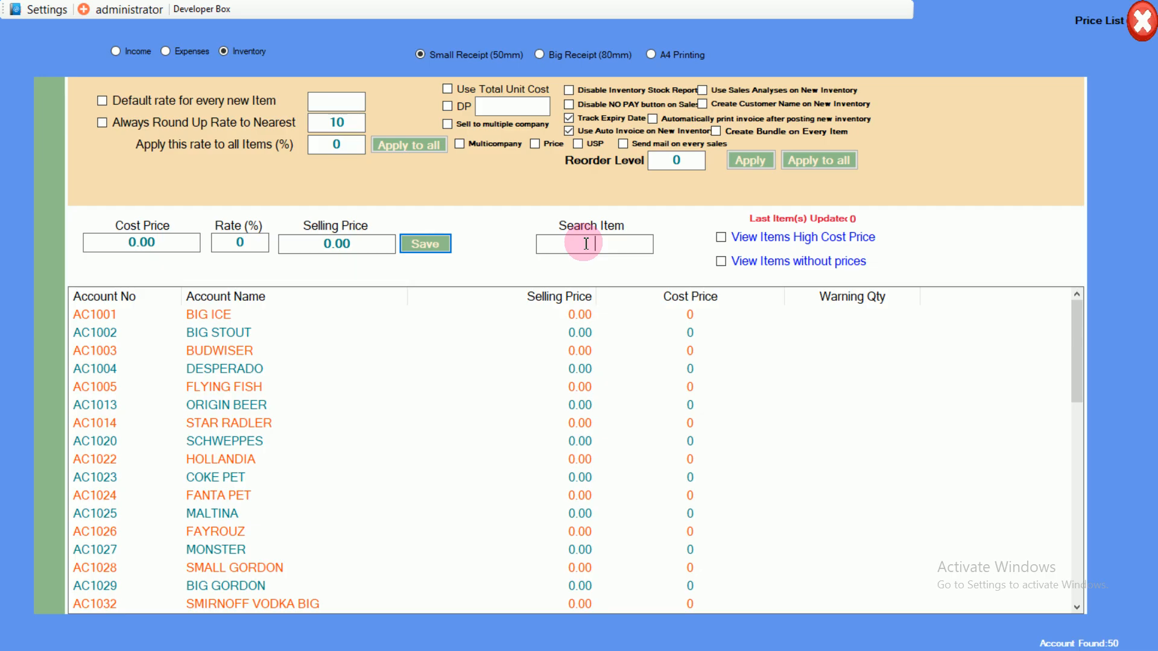
type("yello")
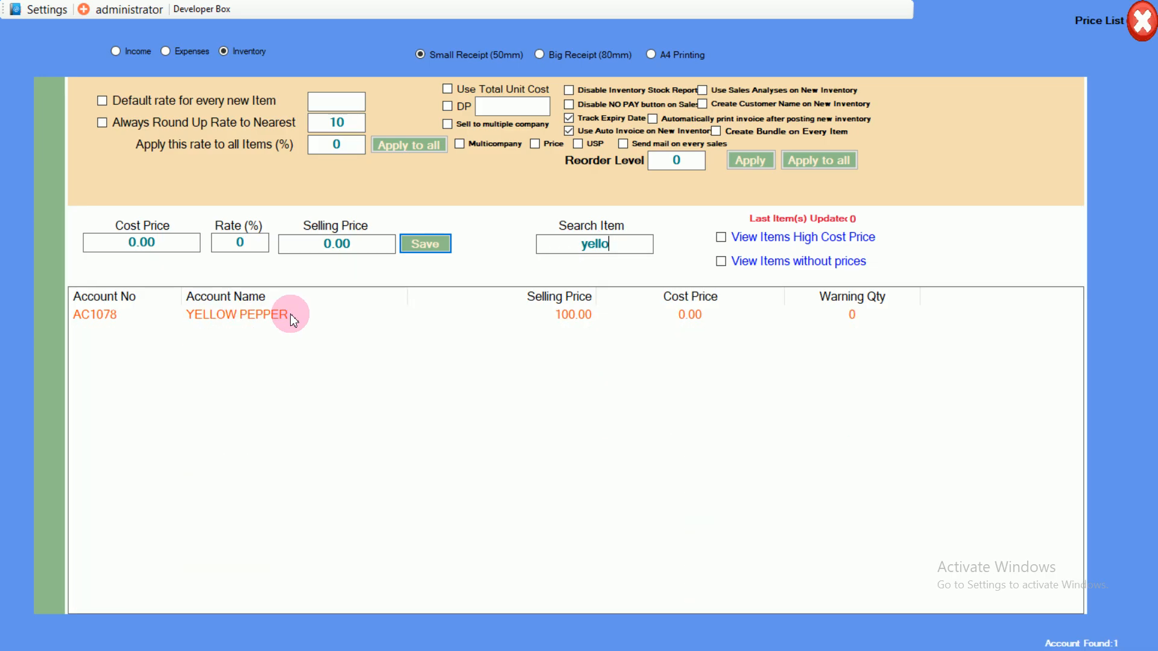
left_click(290, 315)
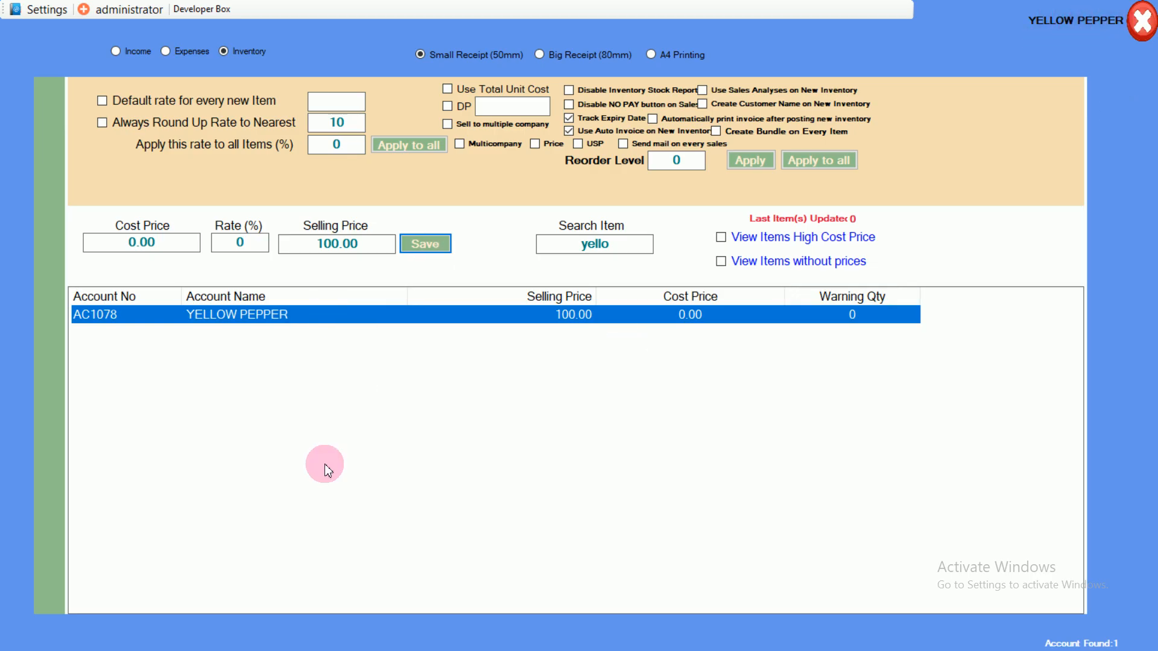
left_click(315, 242)
left_click(423, 245)
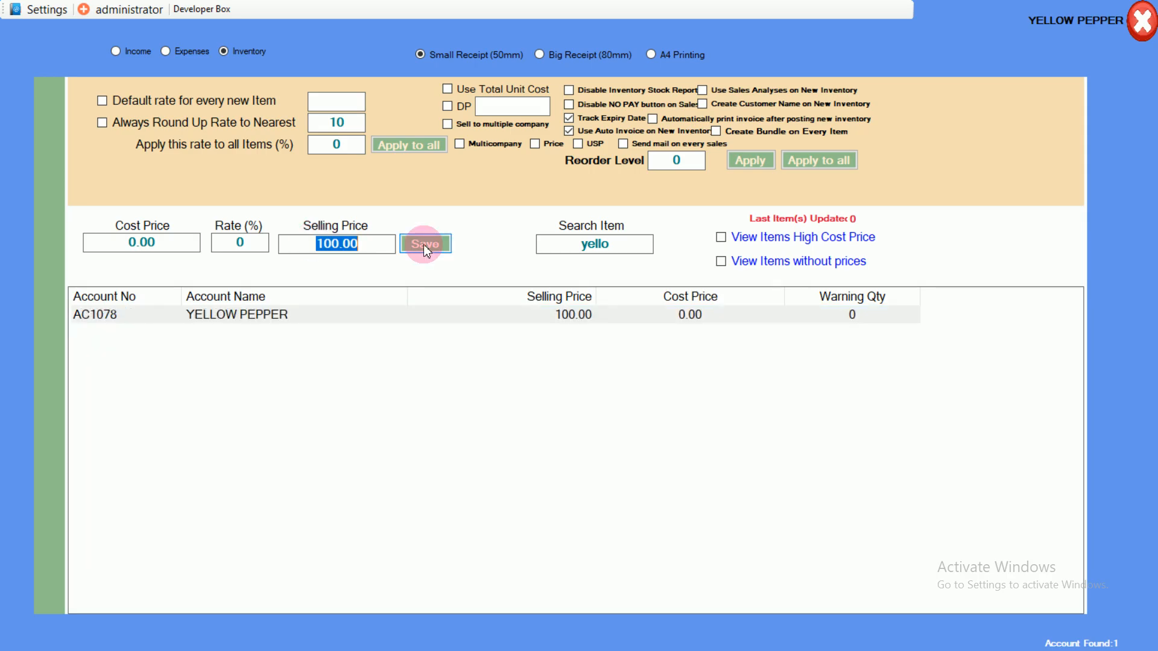
type("6000")
left_click(423, 244)
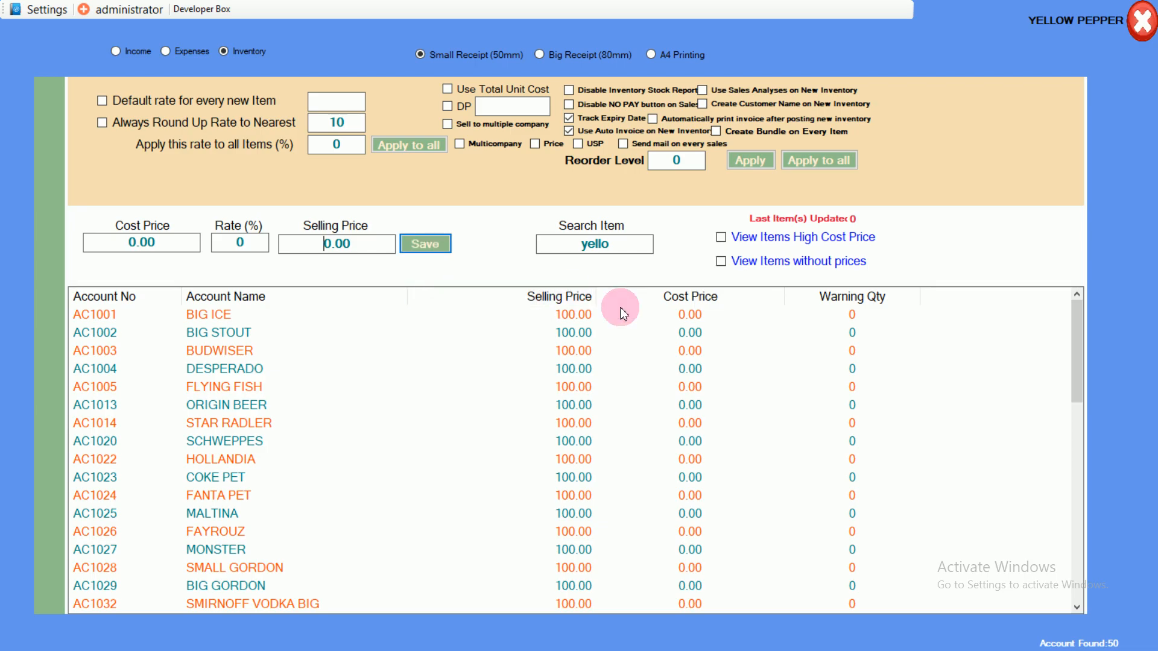
left_click(1134, 8)
Step: Sell one Yellow Pepper at 6,000 for cash on the POS sale screen, then close it
left_click(621, 339)
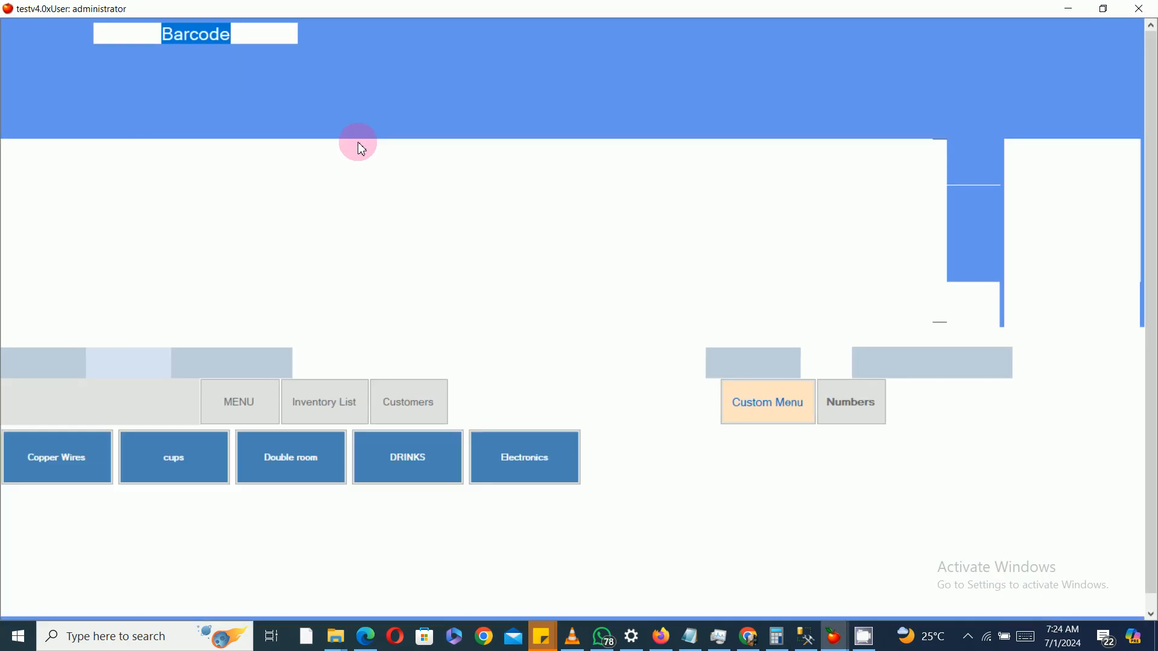
left_click(343, 123)
type("ye")
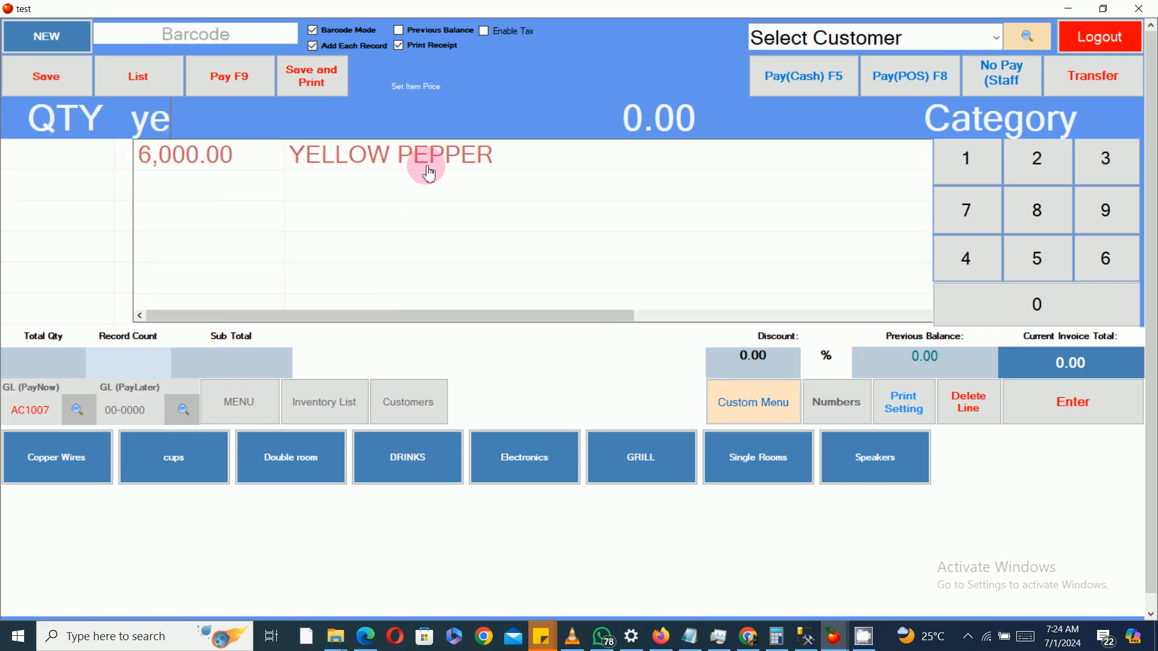
left_click(428, 158)
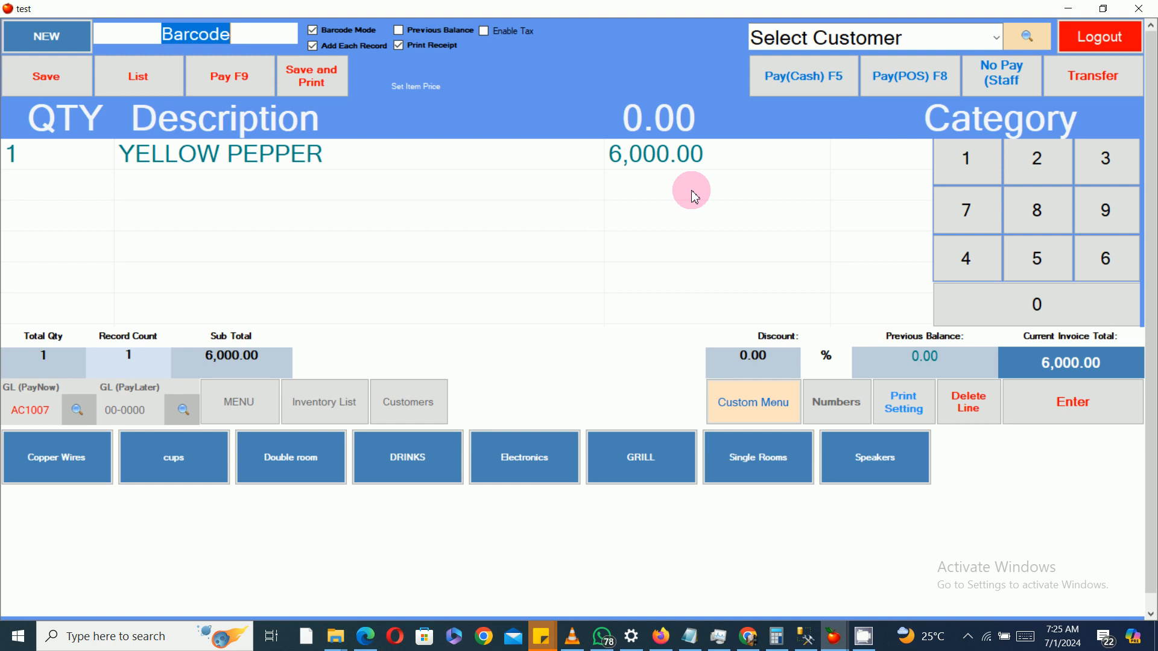
left_click(823, 77)
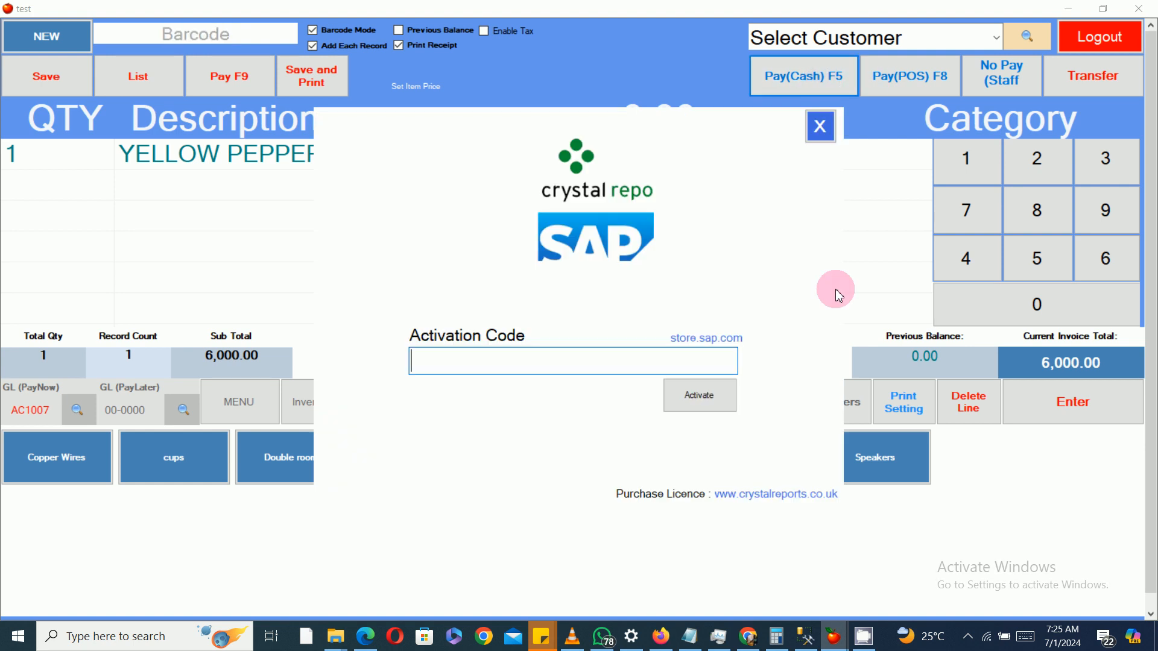
left_click(820, 124)
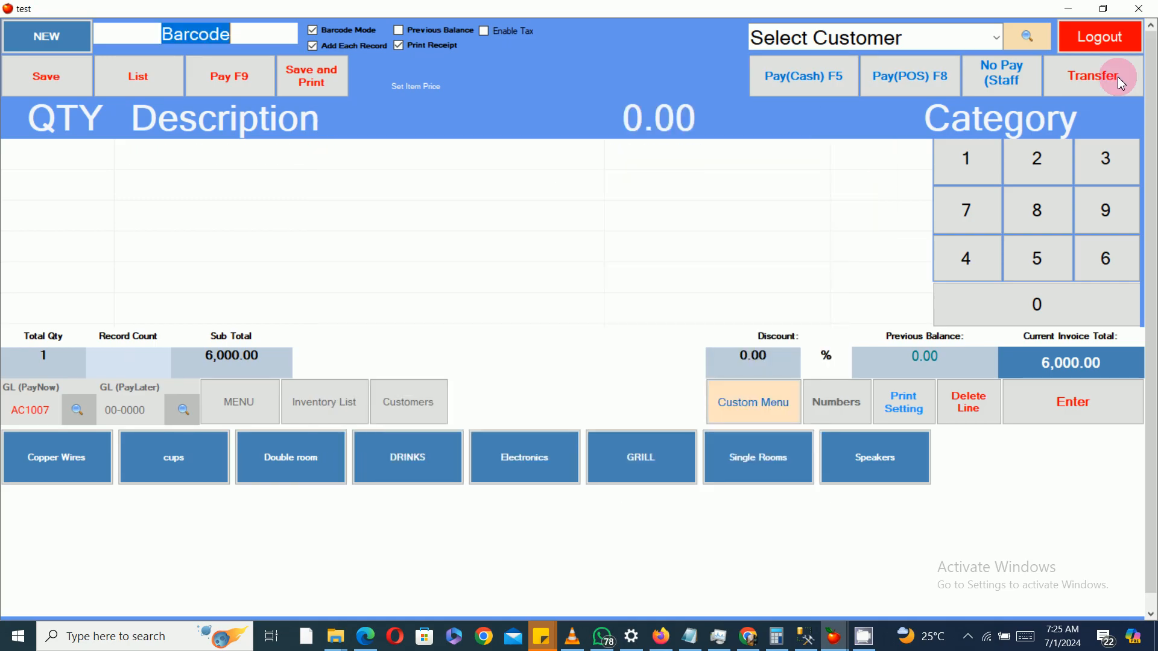
left_click(1138, 9)
Step: Review Yellow Pepper in the stock level list and the sales invoices list, closing each
left_click(733, 135)
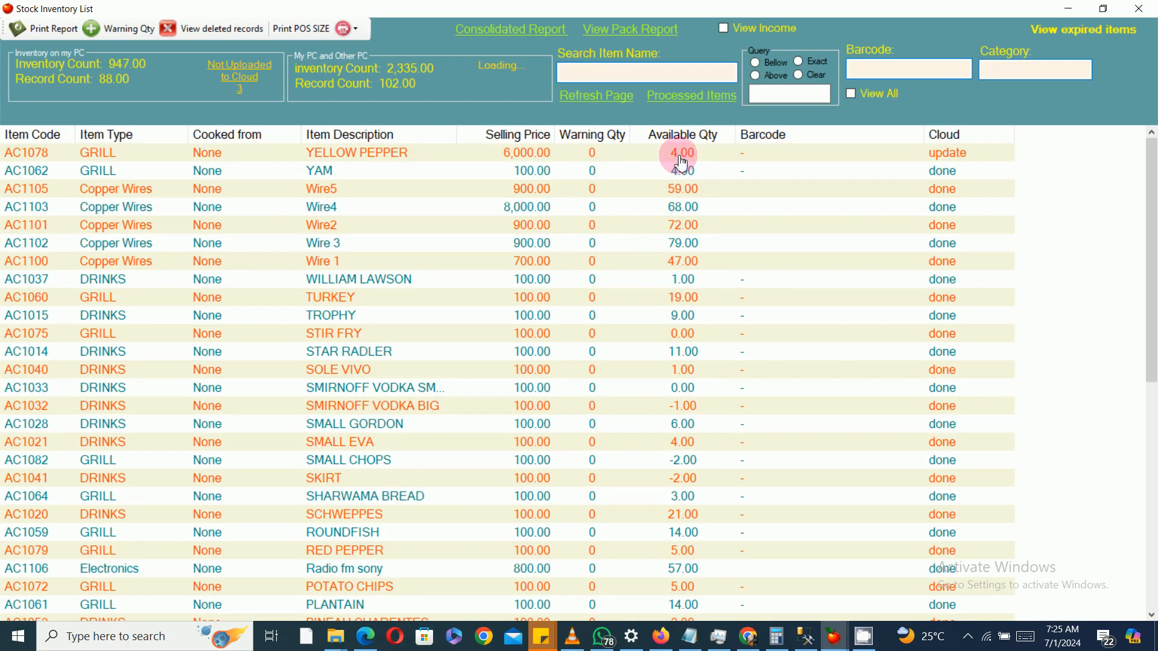
left_click(682, 163)
left_click(1138, 9)
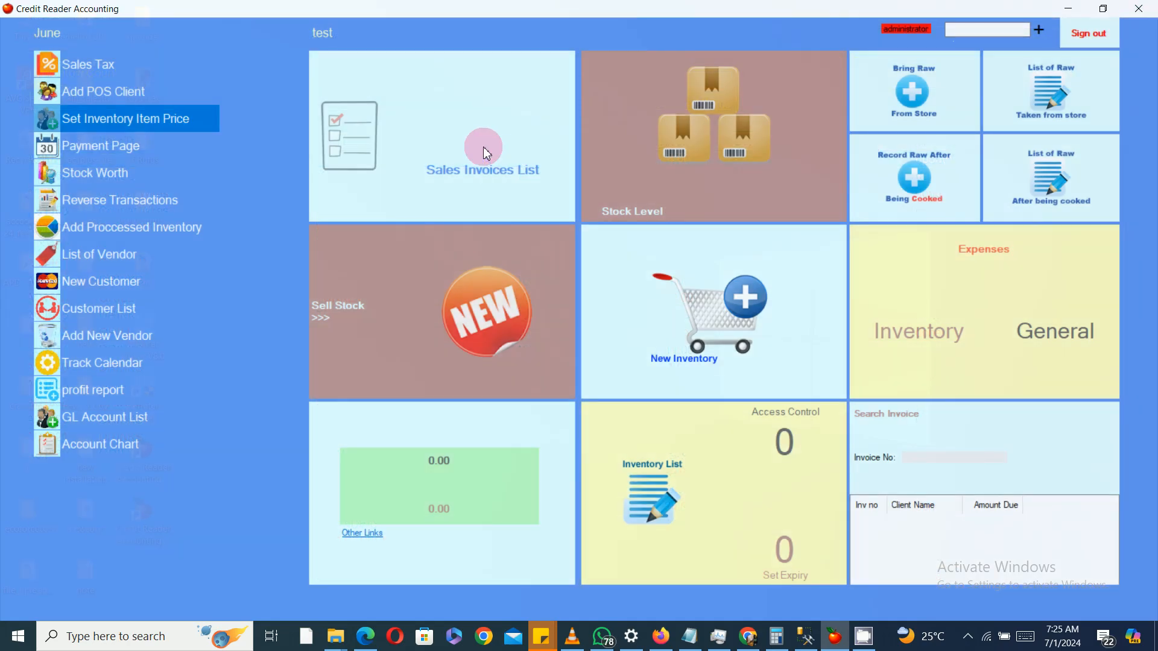
left_click(487, 155)
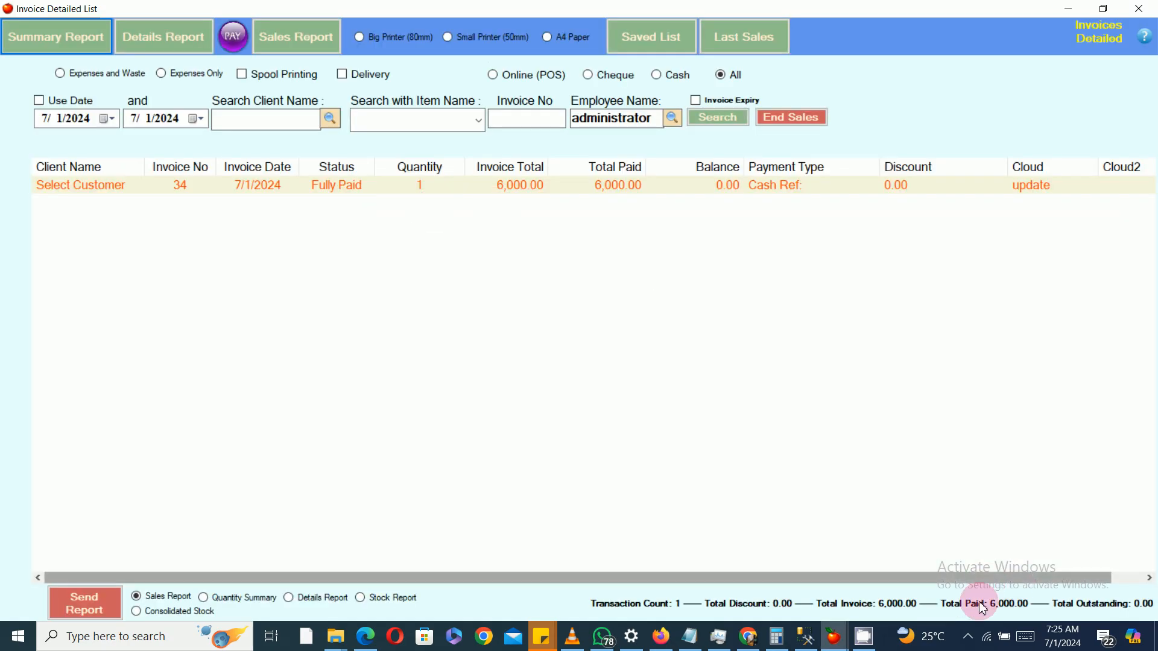
left_click(1138, 9)
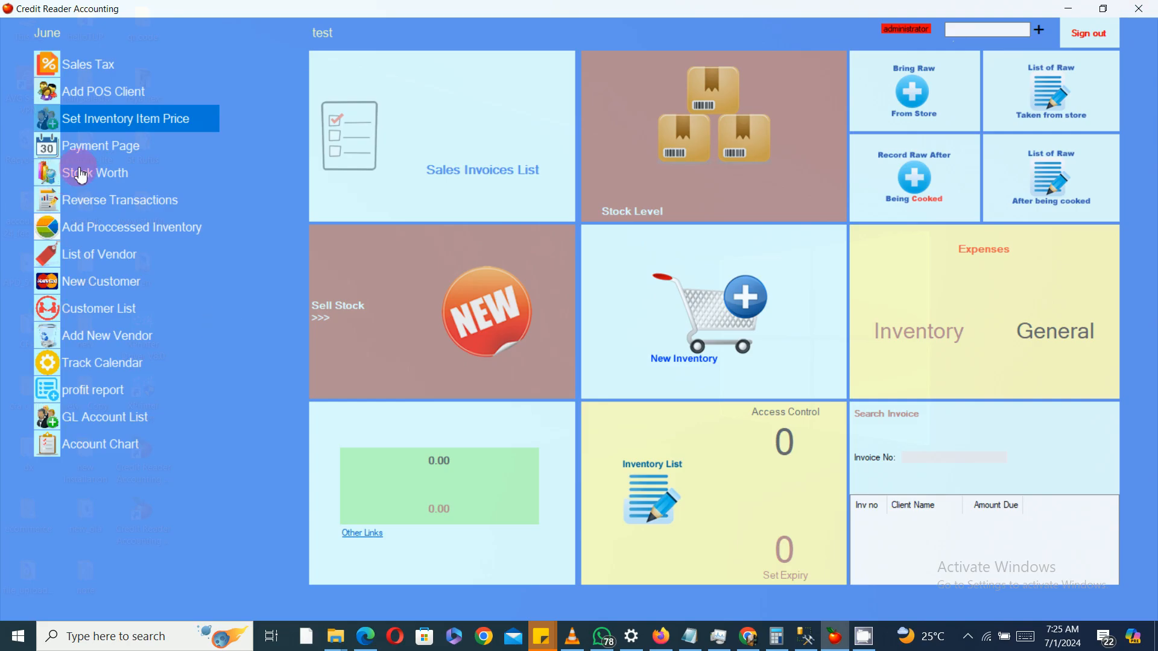
Step: Open the reverse transactions list and view the journal entry for Inv No:322, then close it
left_click(128, 201)
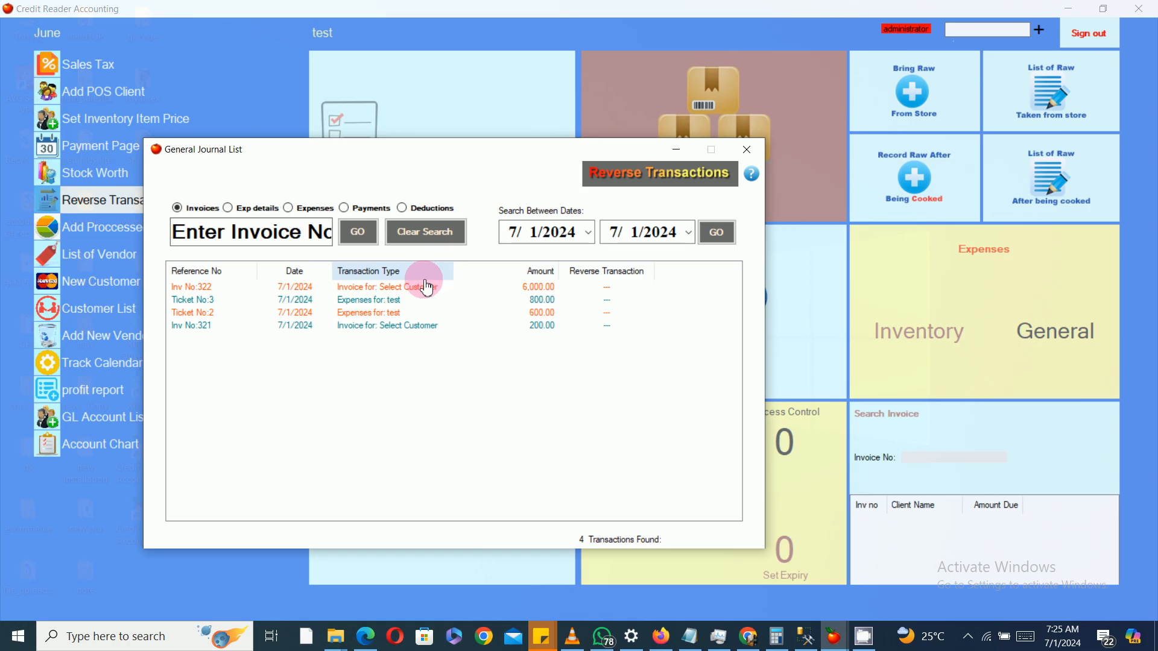
double_click(418, 289)
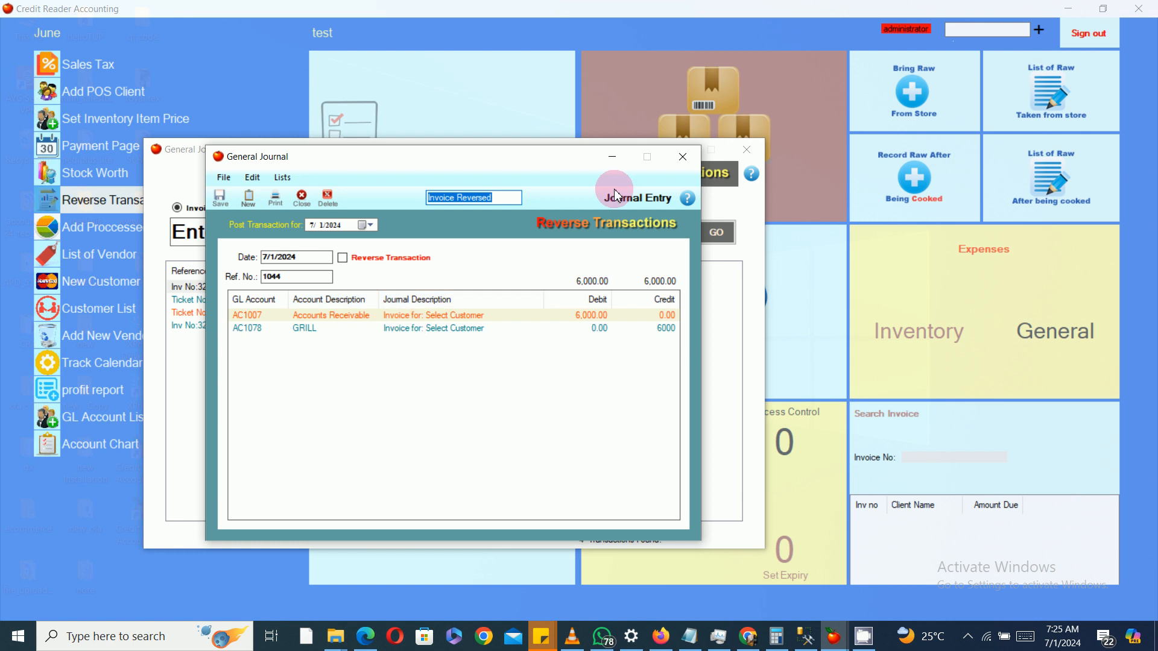
left_click(683, 157)
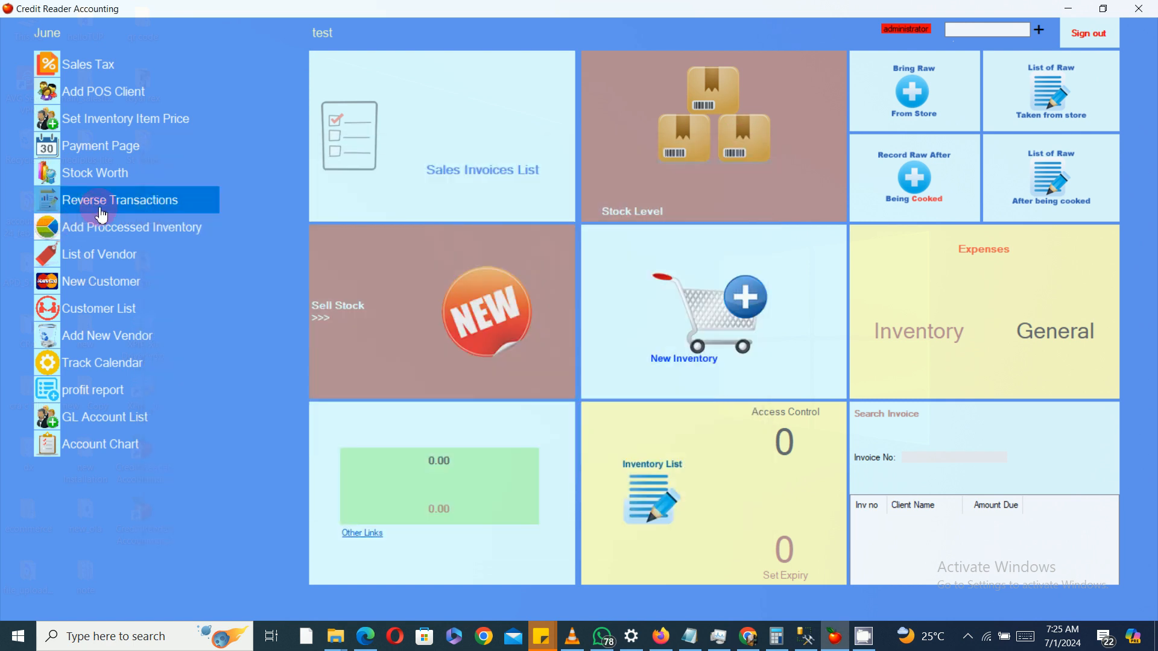
Step: Reverse and save the journal entry for Inv No:322, close the list, and reopen the sales invoices list
left_click(95, 205)
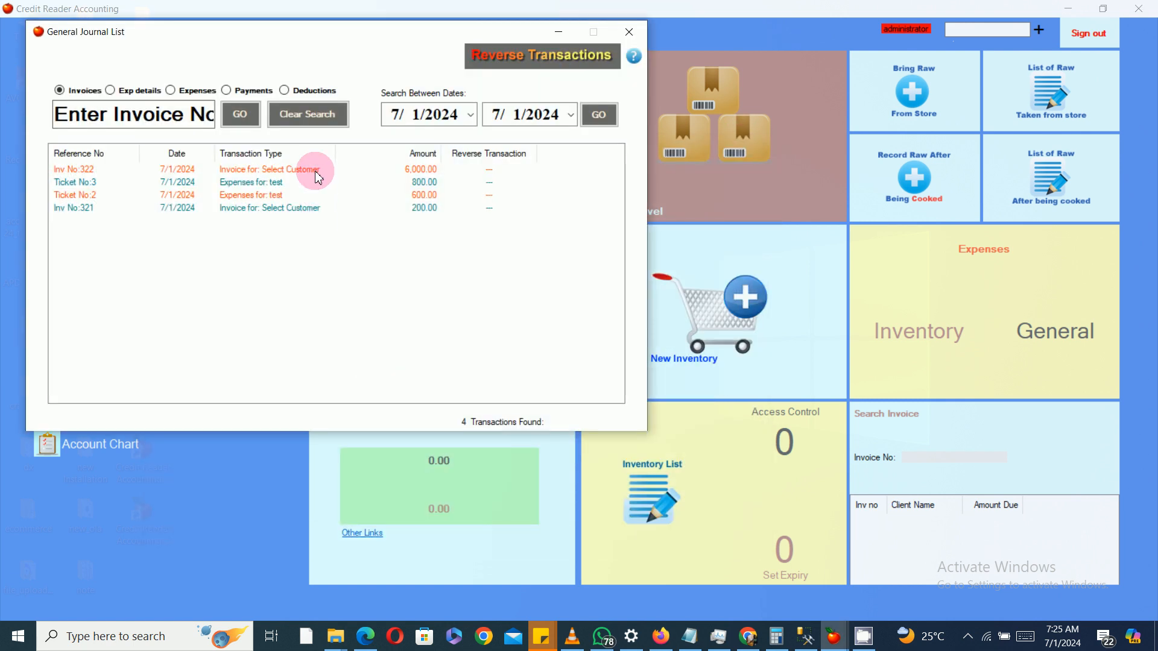
double_click(319, 178)
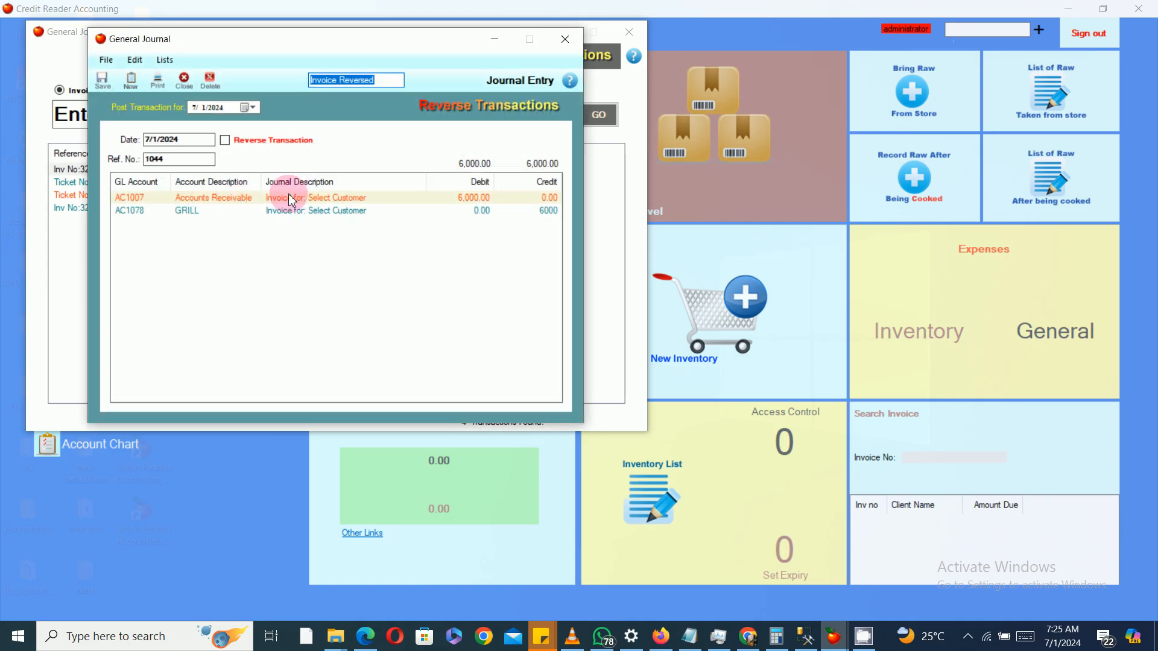
left_click(229, 147)
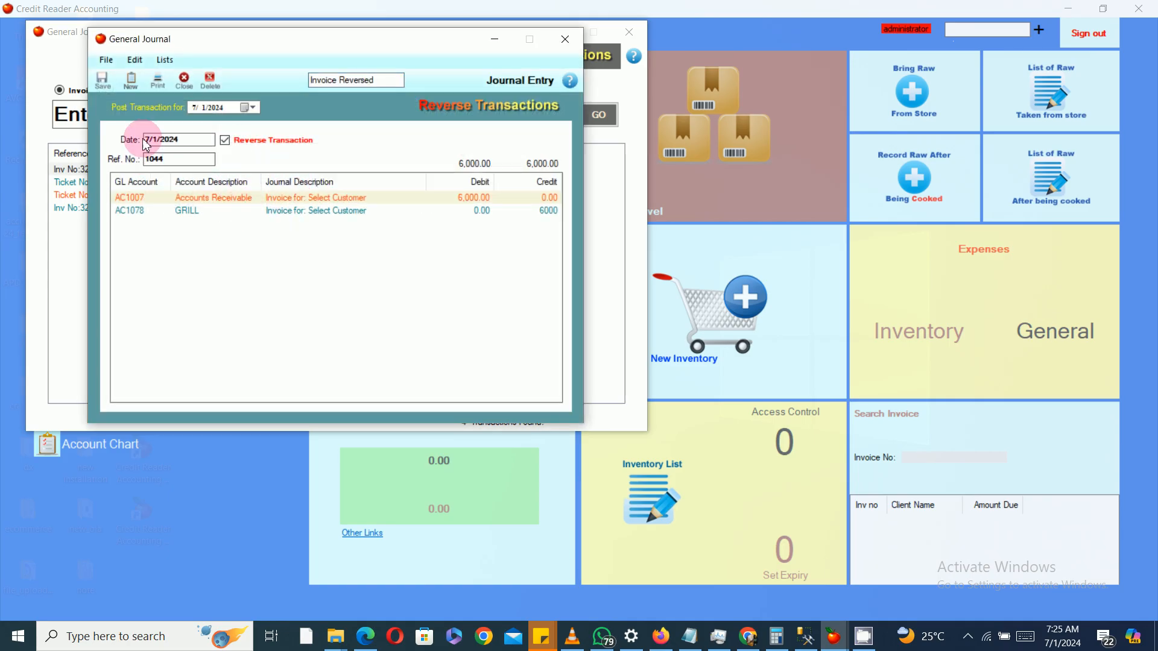
left_click(103, 83)
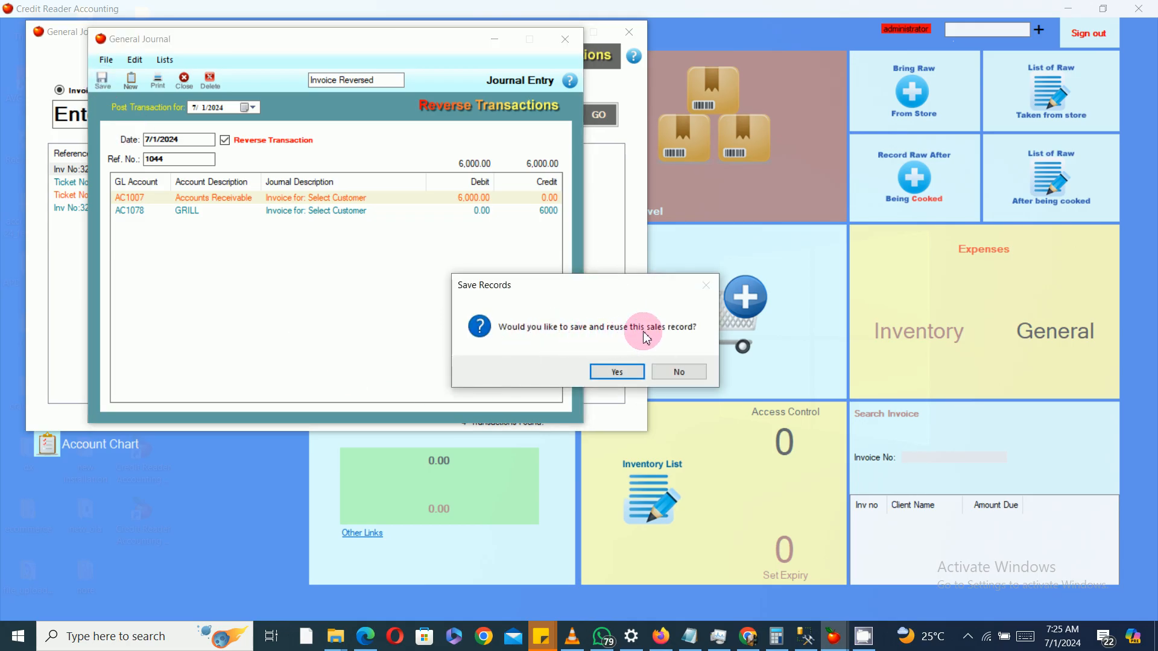
left_click(619, 375)
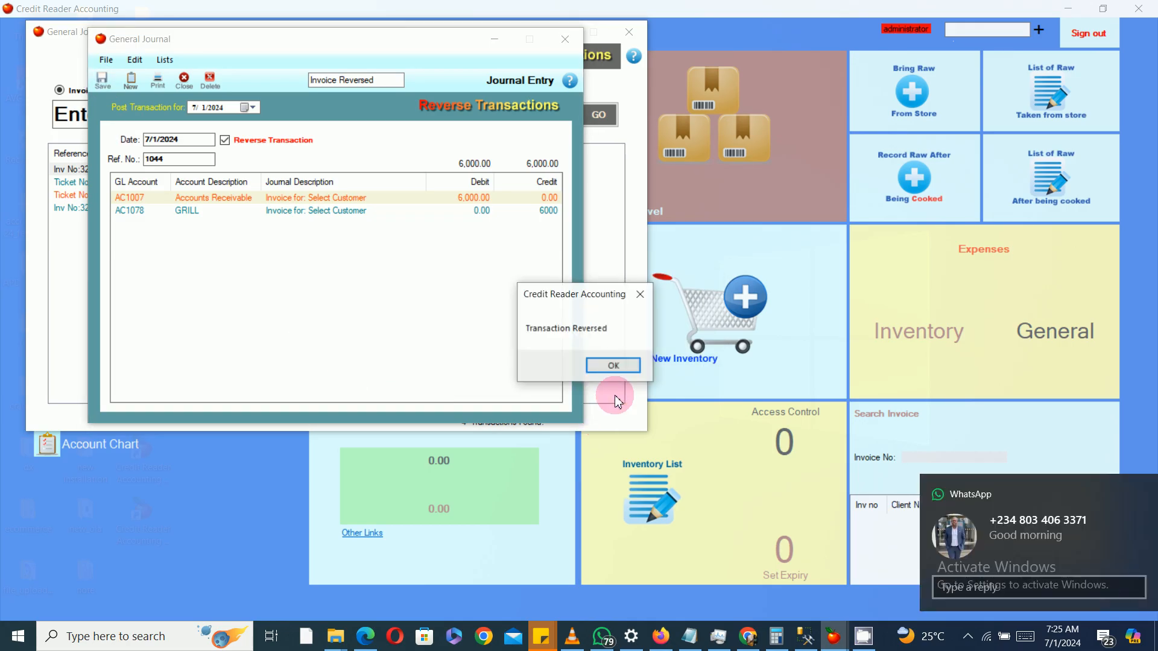
left_click(610, 366)
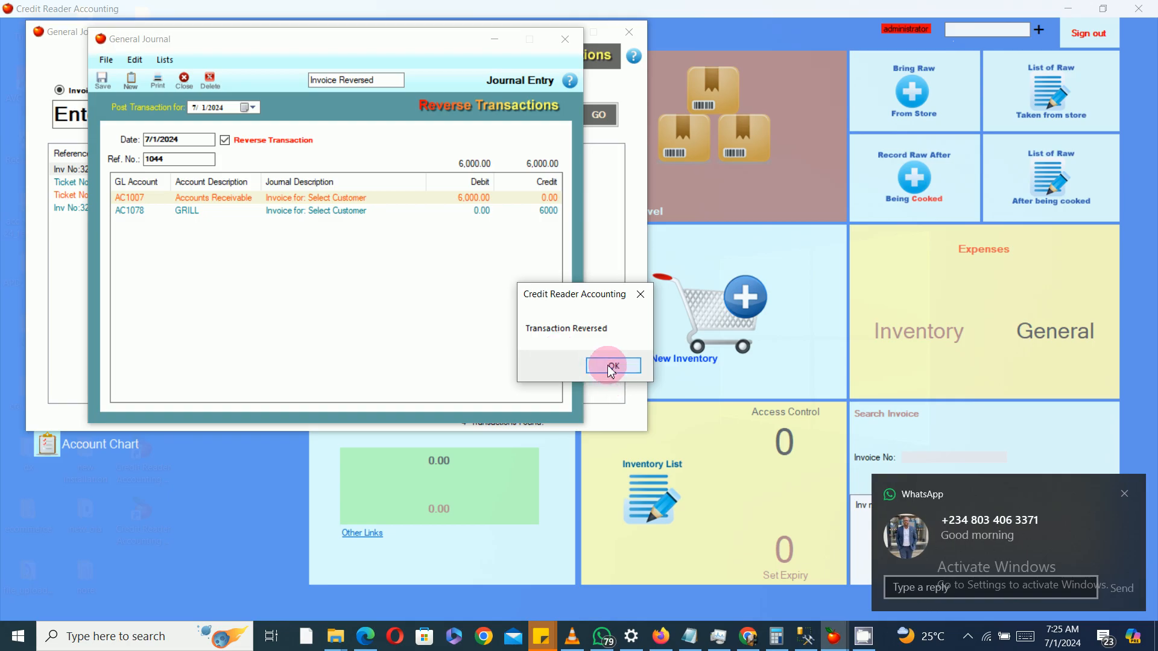
left_click(629, 31)
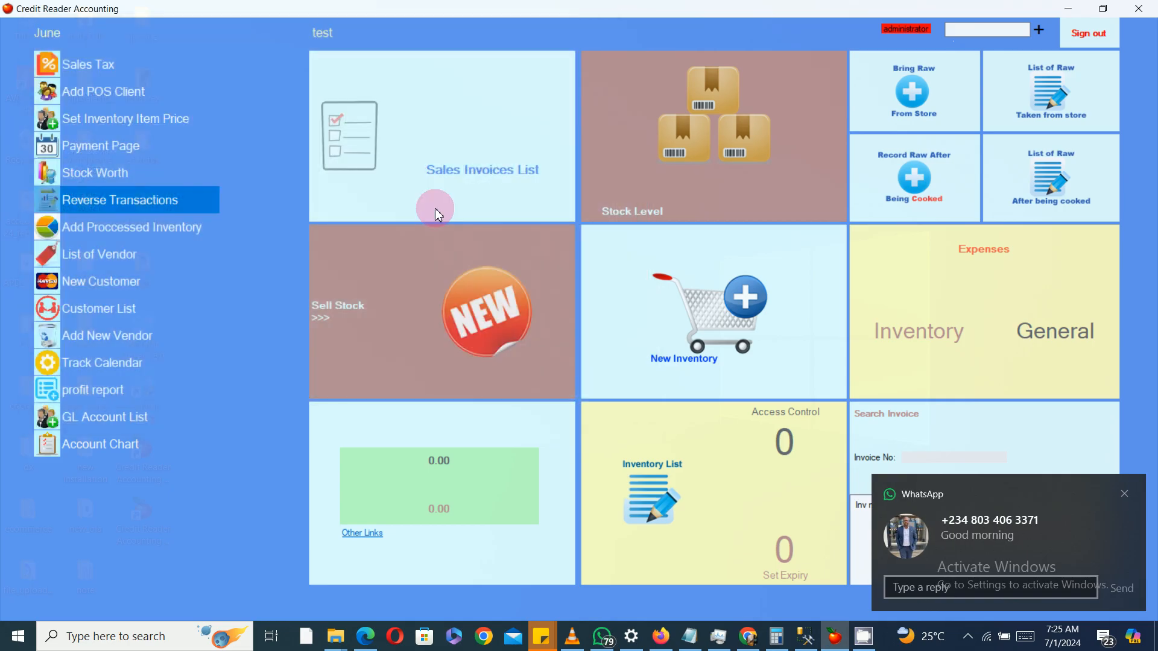
left_click(487, 184)
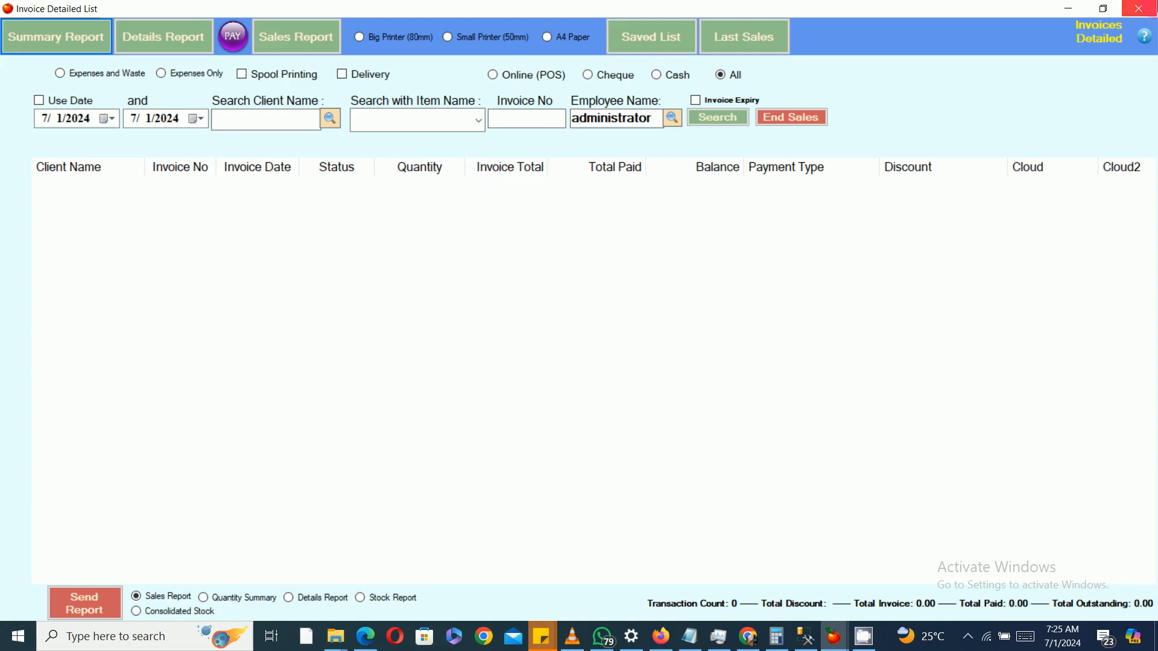
Step: Close the invoices list and check Yellow Pepper in the stock level list, then close it
left_click(1139, 9)
left_click(670, 133)
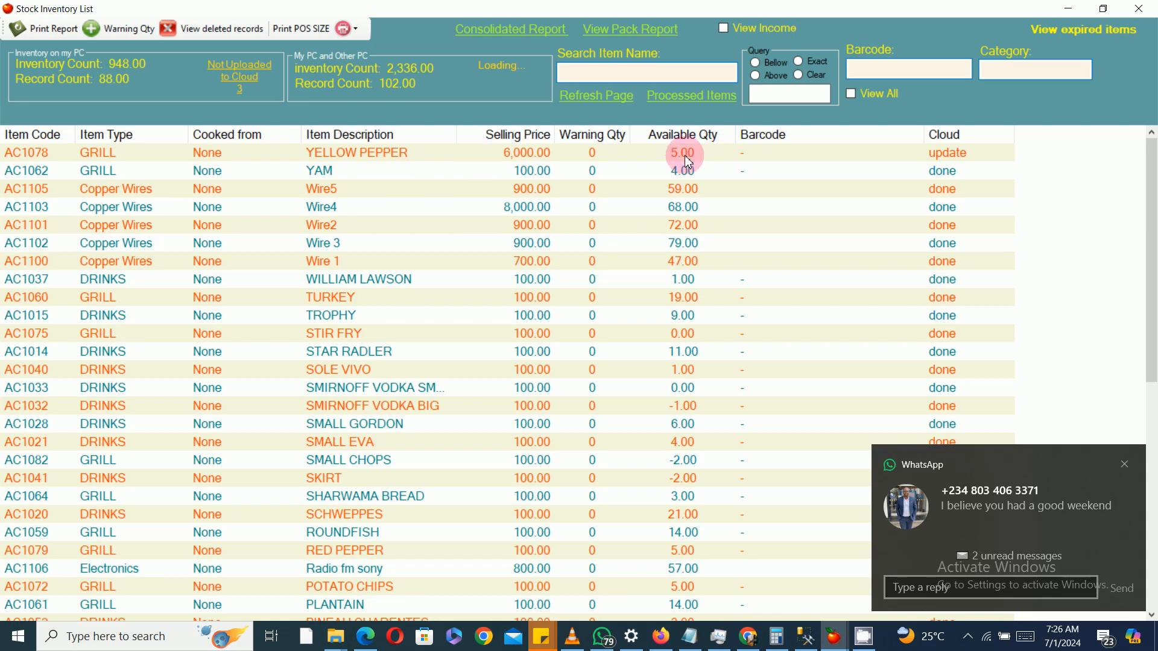
left_click(1138, 8)
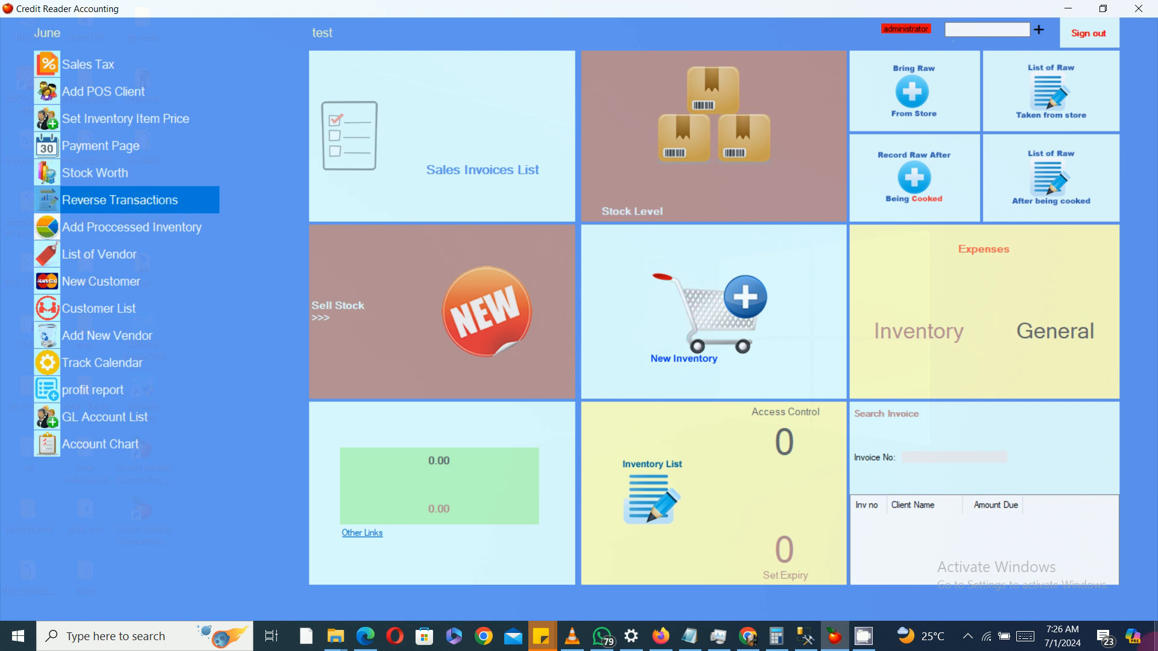
left_click(1152, 636)
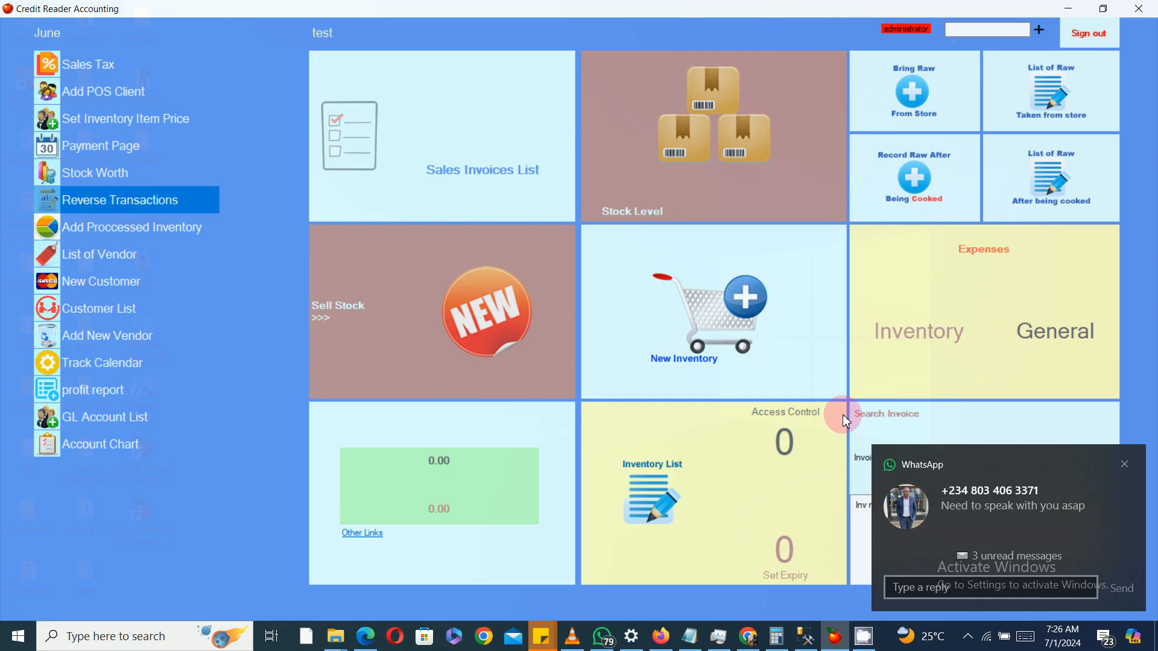
left_click(962, 538)
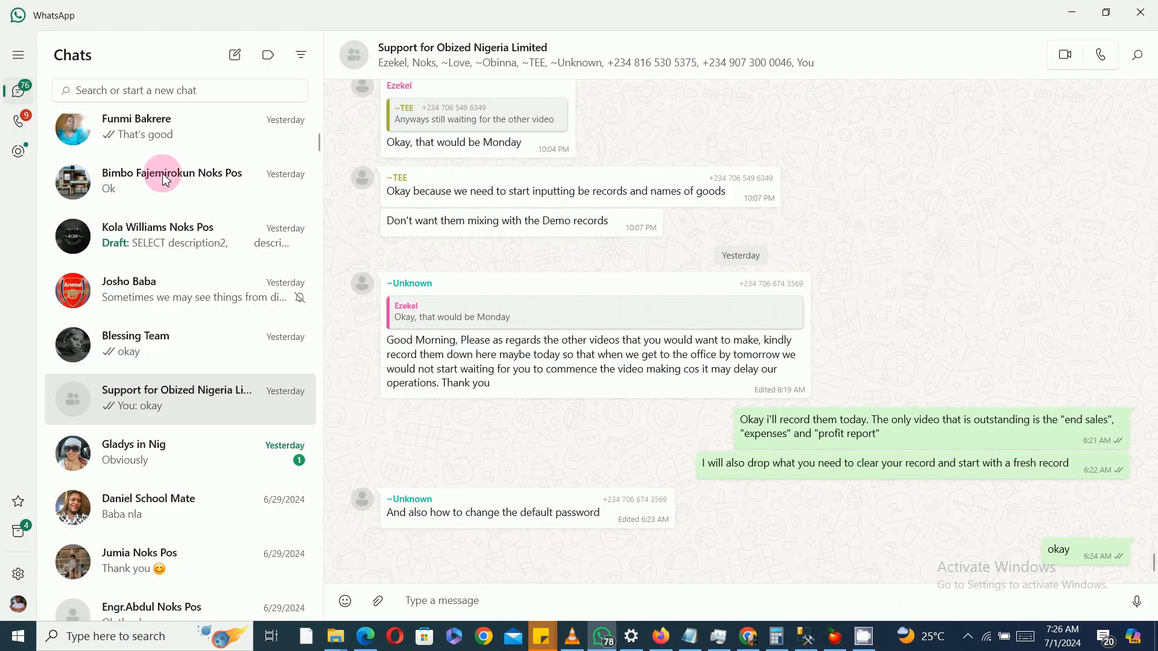
left_click(1071, 12)
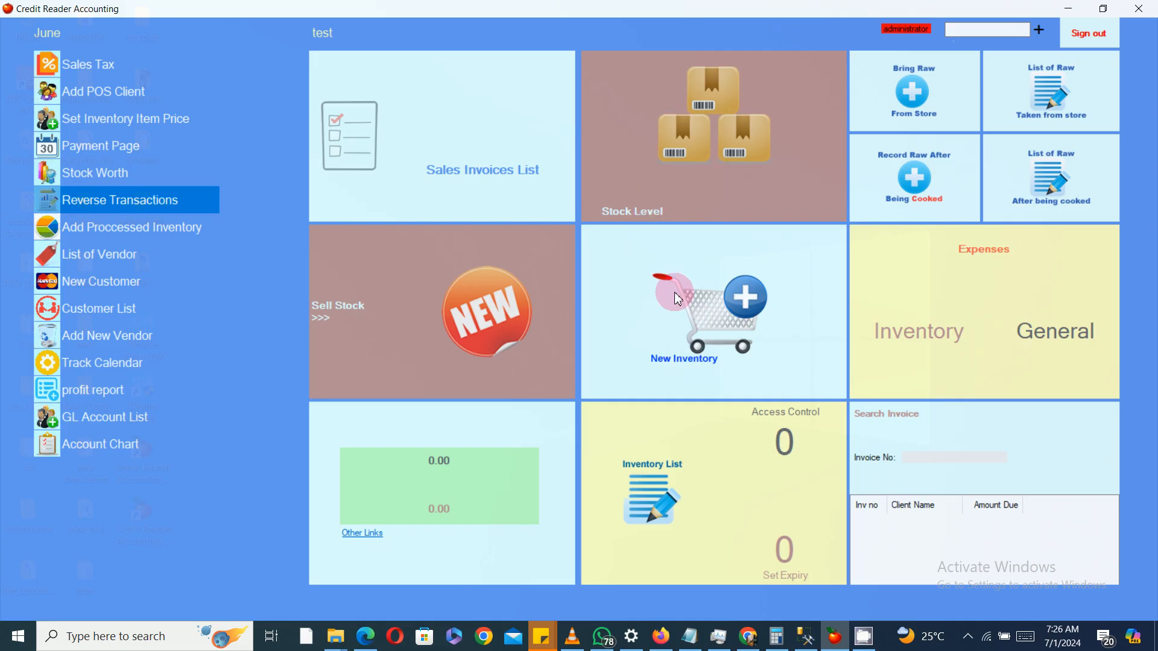
Step: Open New Inventory and enter 6 Yellow Pepper with an expiry date of 7/17/2024
left_click(673, 345)
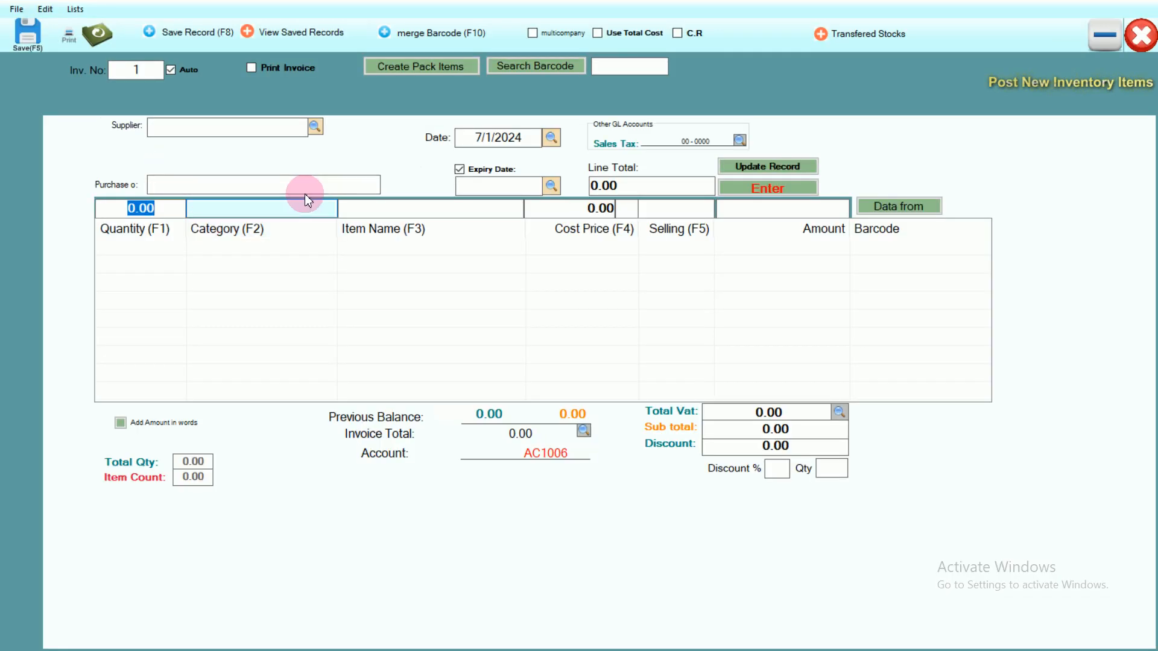
type("6")
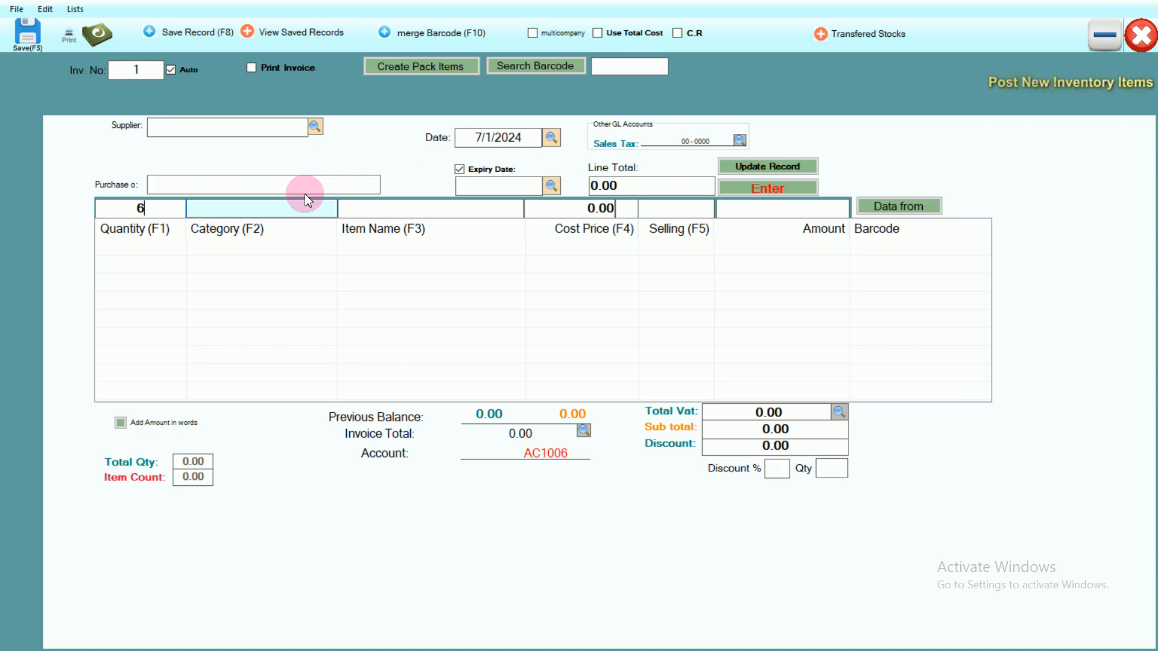
left_click(372, 212)
type("ye")
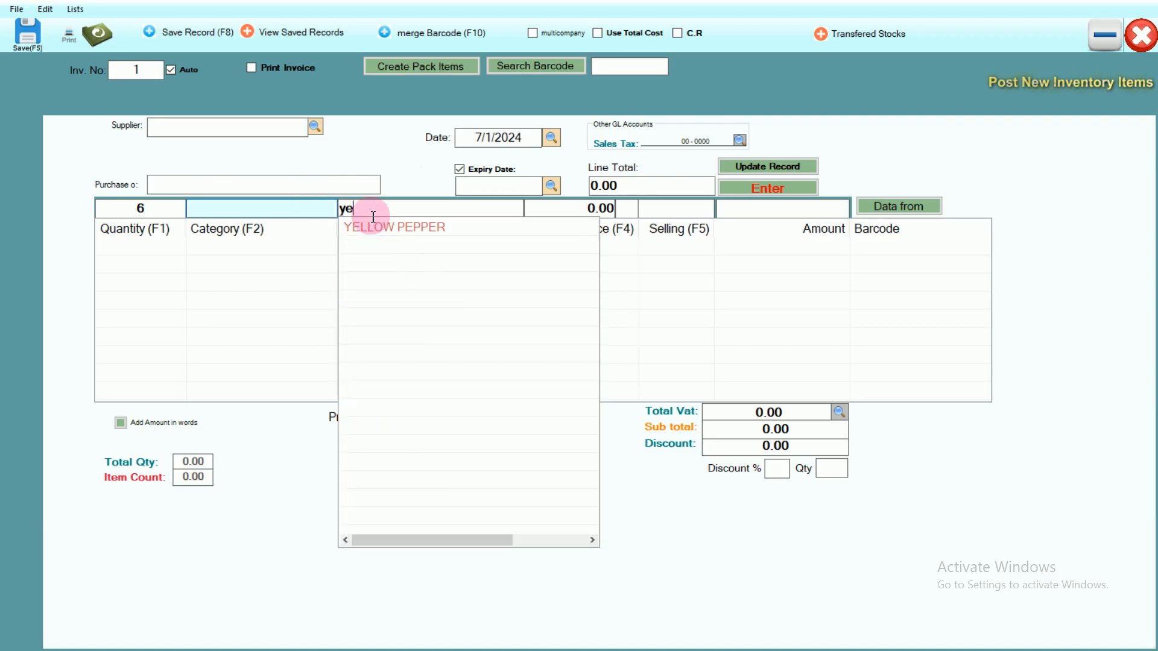
left_click(393, 226)
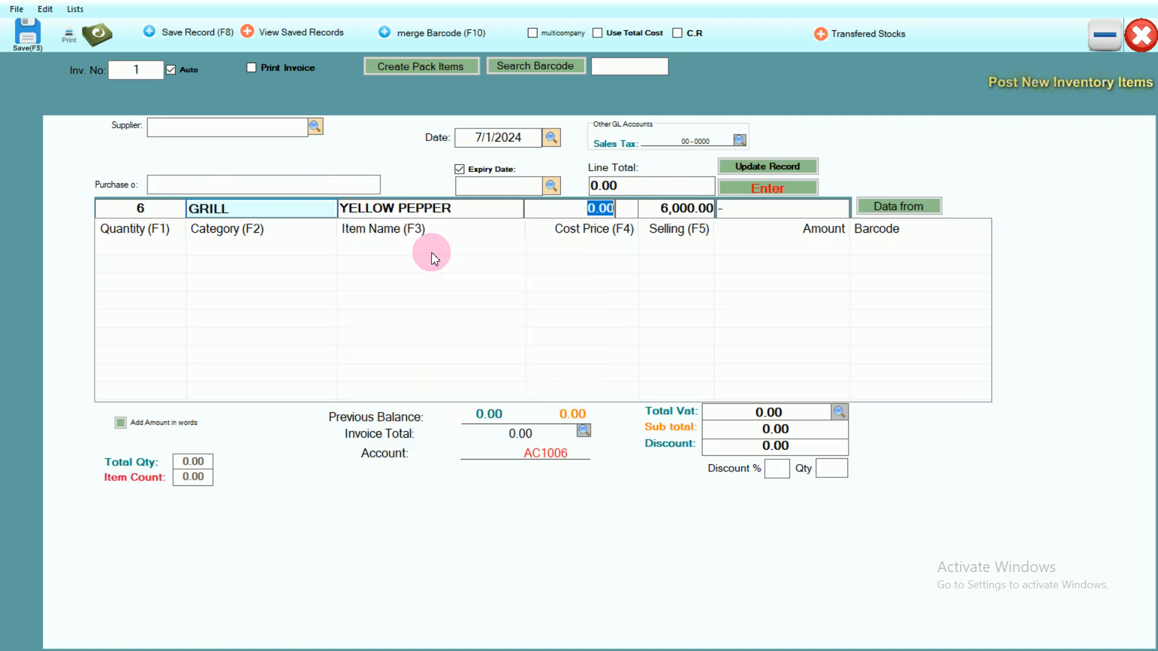
left_click(775, 188)
left_click(617, 365)
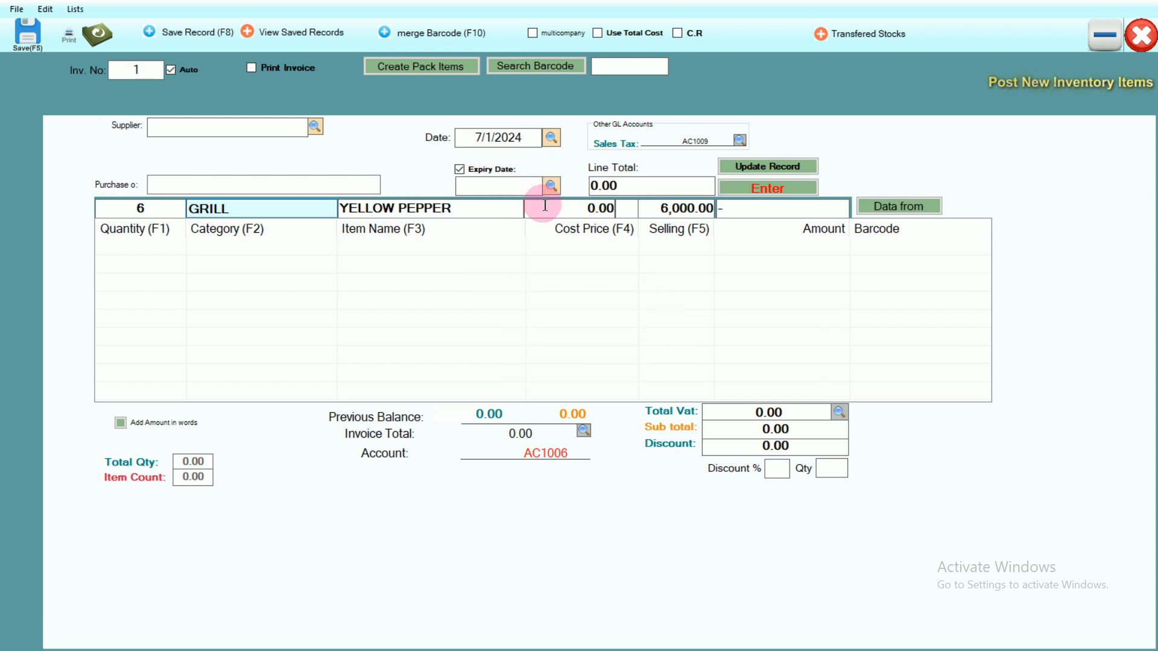
left_click(550, 187)
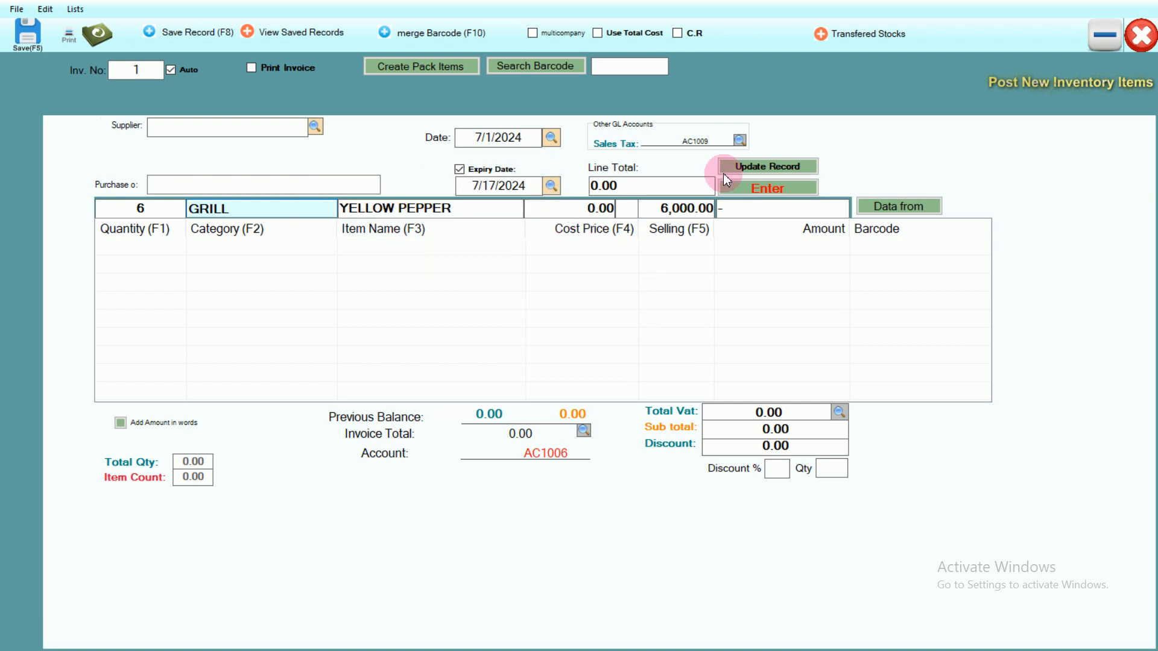
Step: Add the Yellow Pepper line, save the inventory record and close the form
left_click(768, 187)
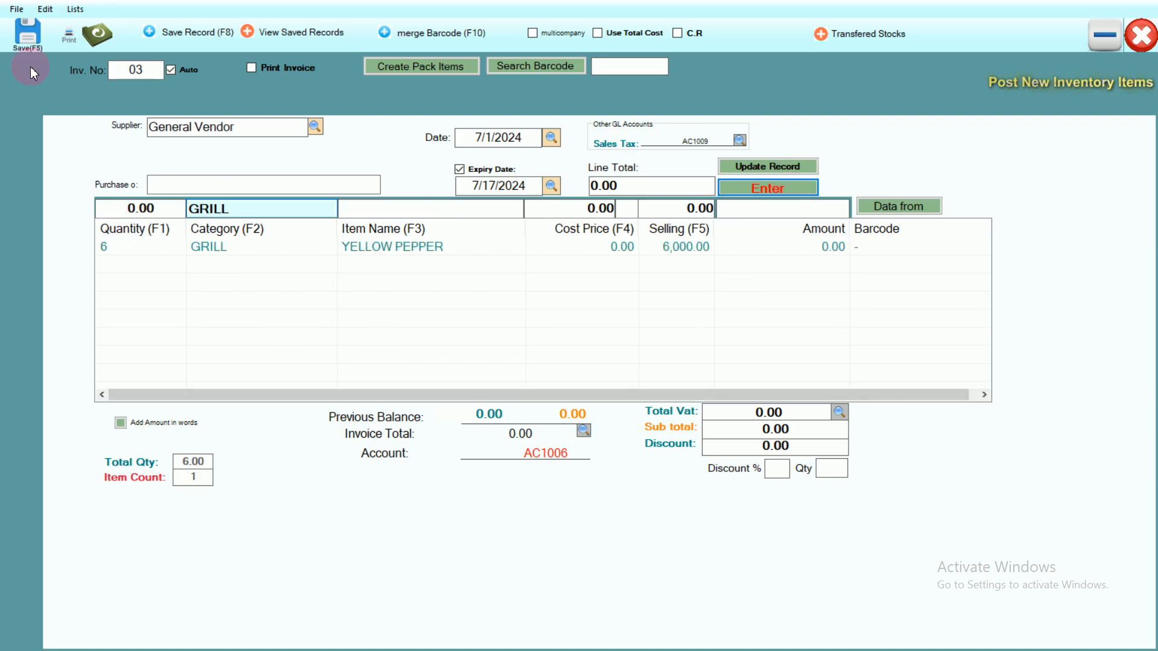
left_click(27, 40)
left_click(626, 363)
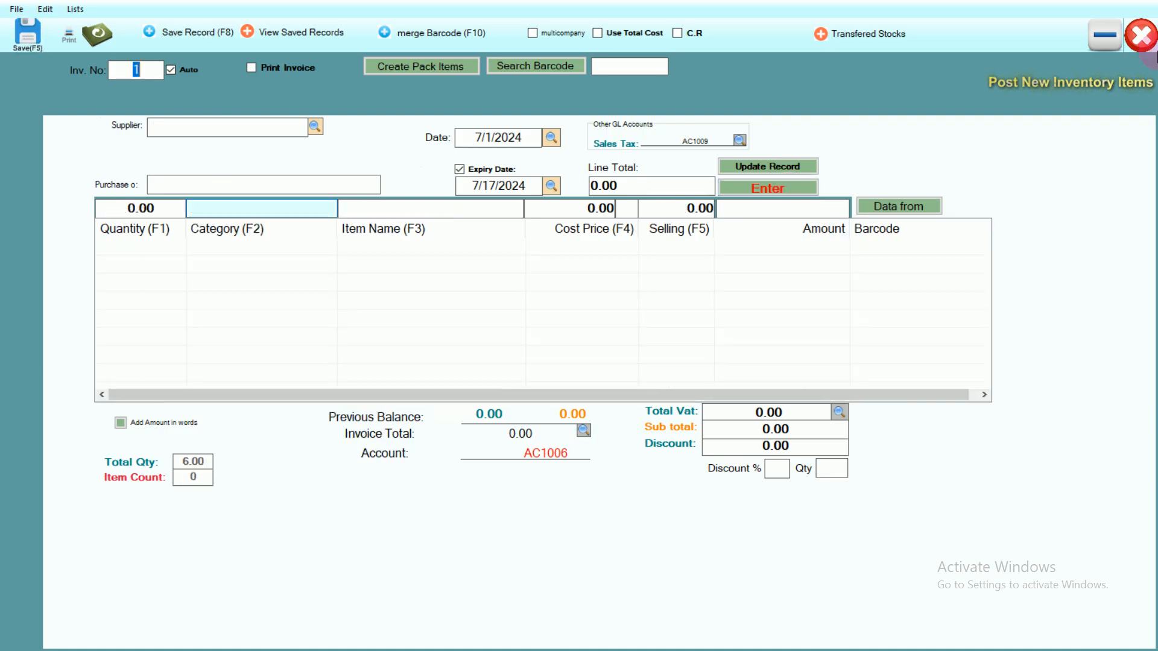
left_click(1143, 49)
Step: Open the stock level list, select Yellow Pepper, and search the account running balances for ye
left_click(700, 129)
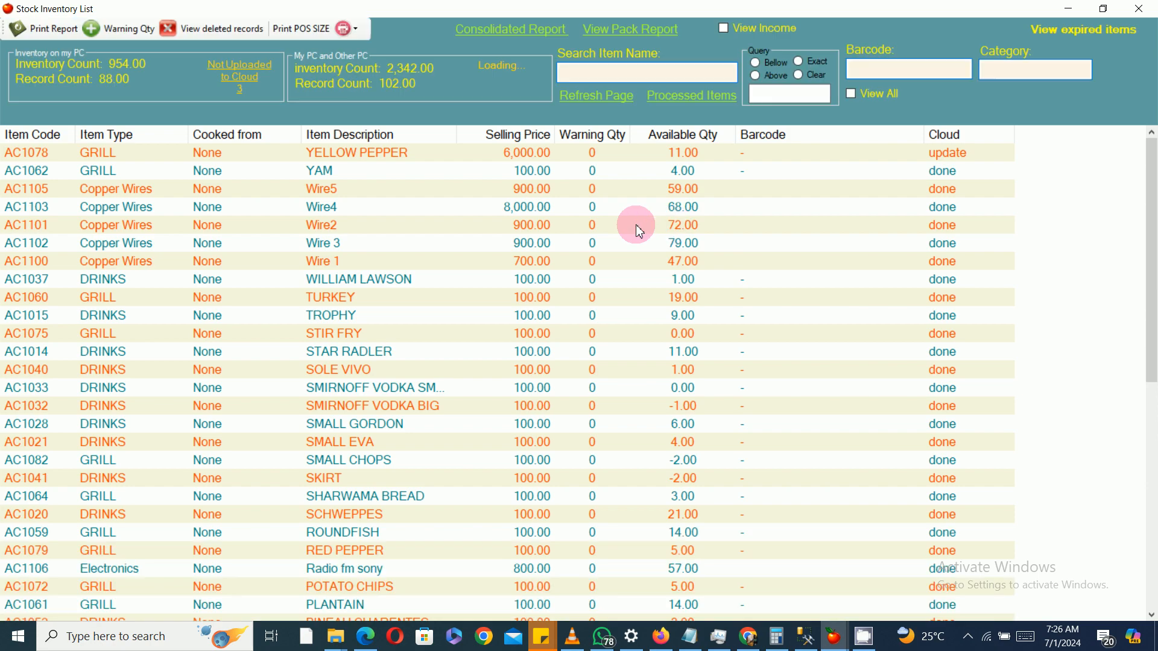
left_click(697, 154)
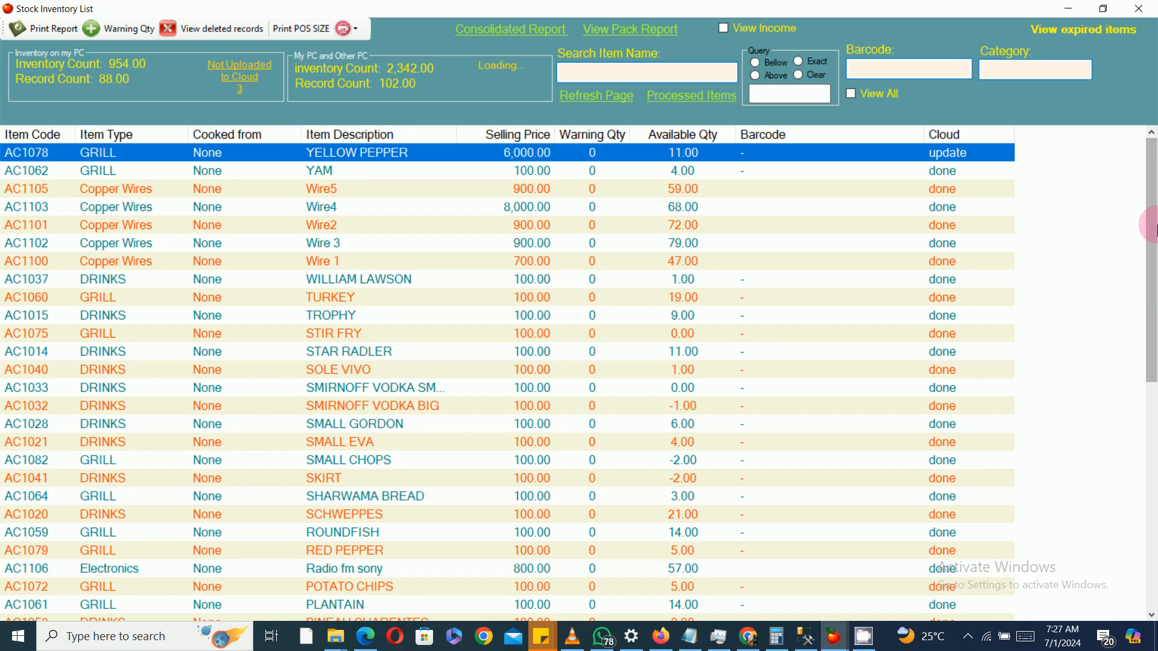
left_click(528, 29)
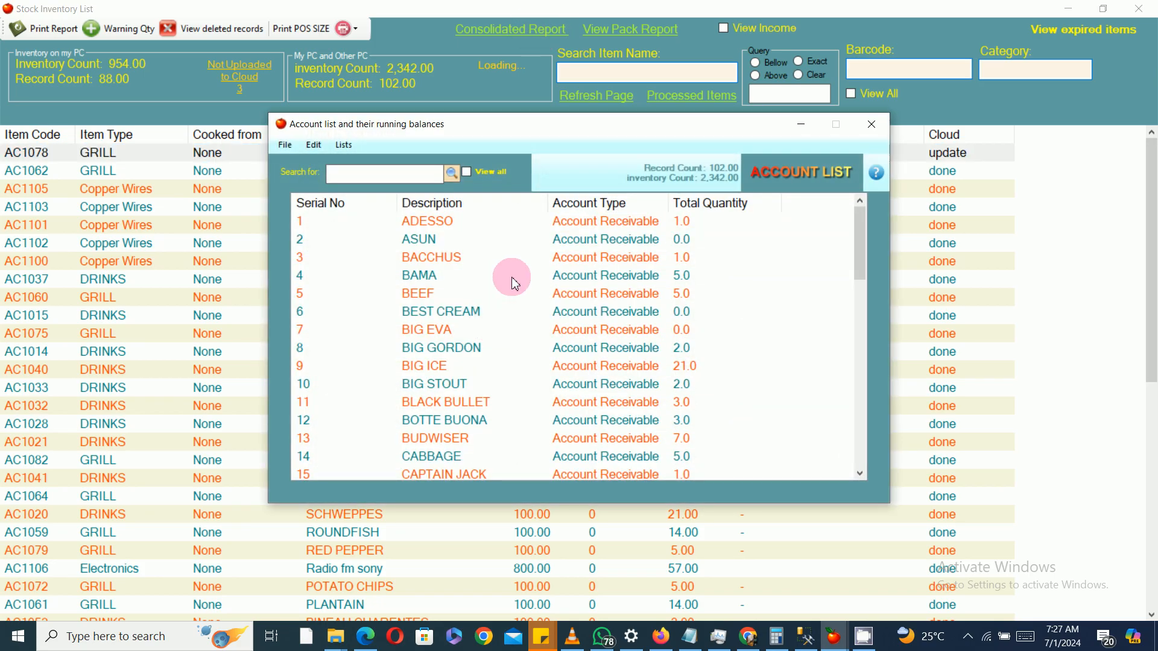
type("ye")
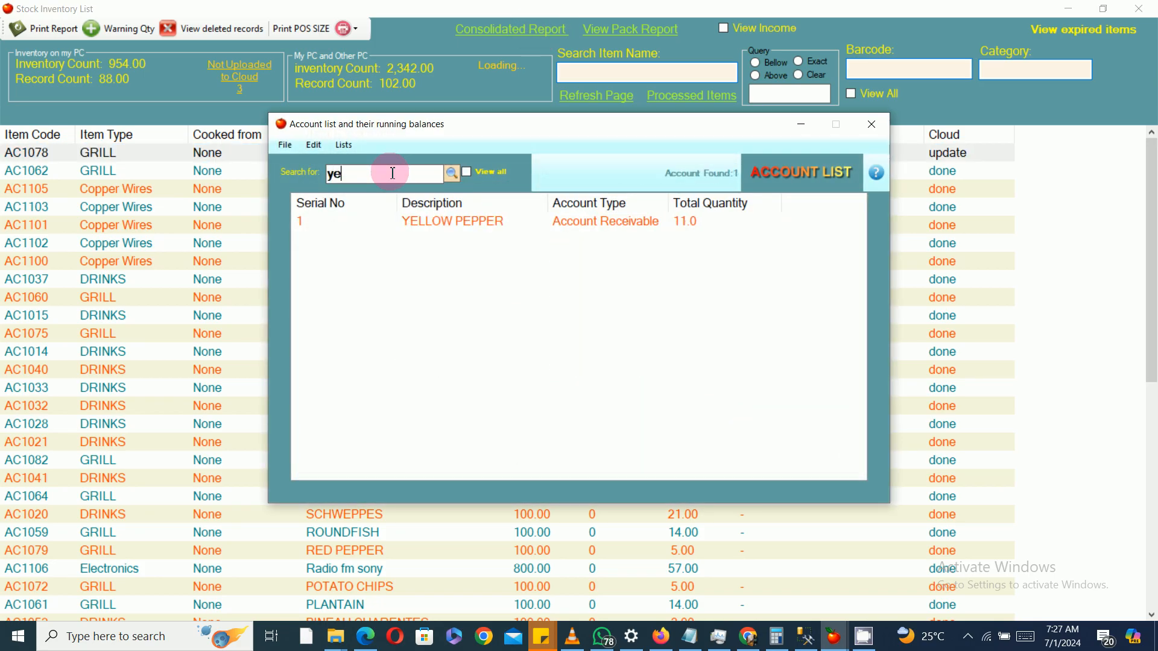
Step: Open Yellow Pepper's transaction history from the running balances, then close all the lists
left_click(537, 226)
double_click(536, 228)
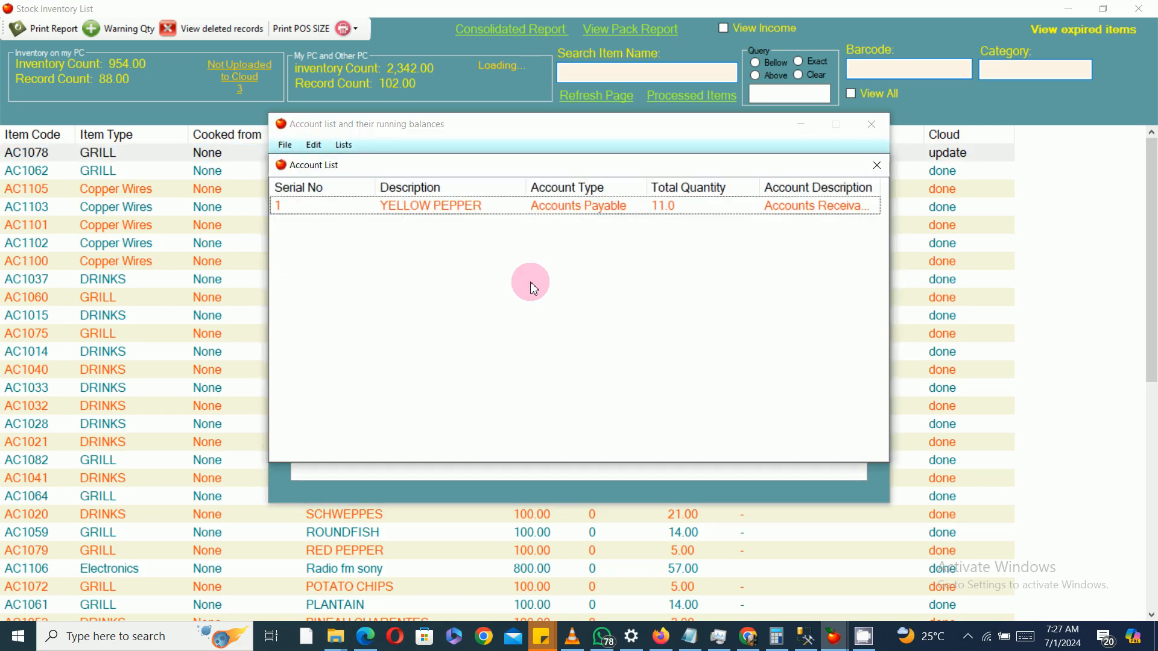
double_click(597, 201)
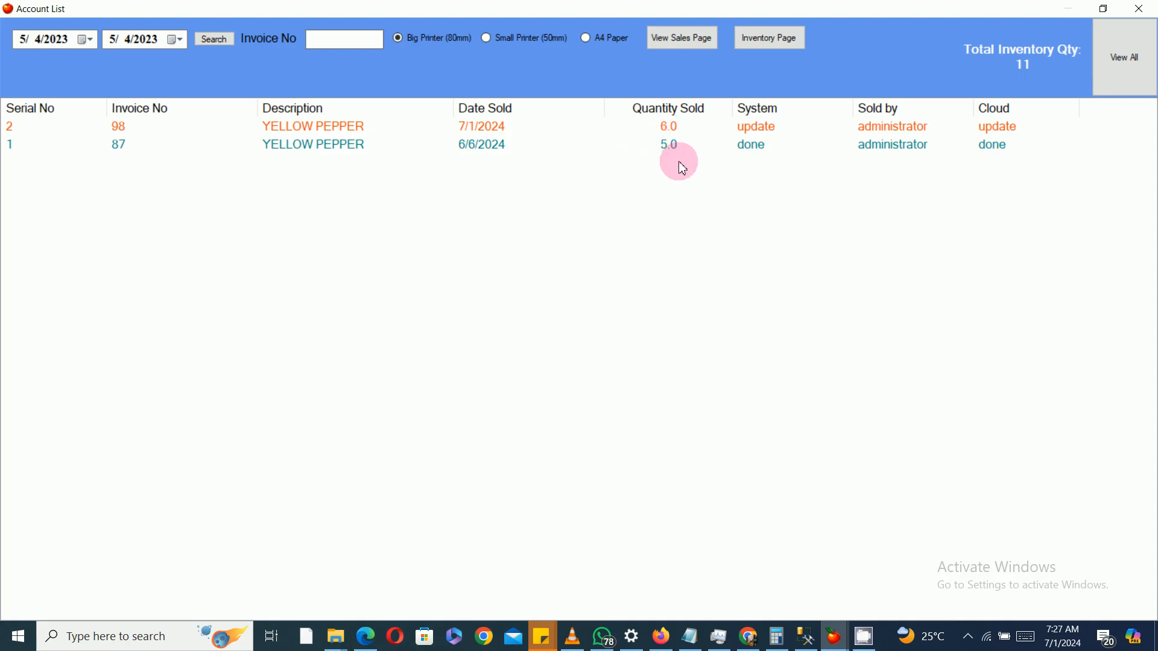
left_click(1139, 9)
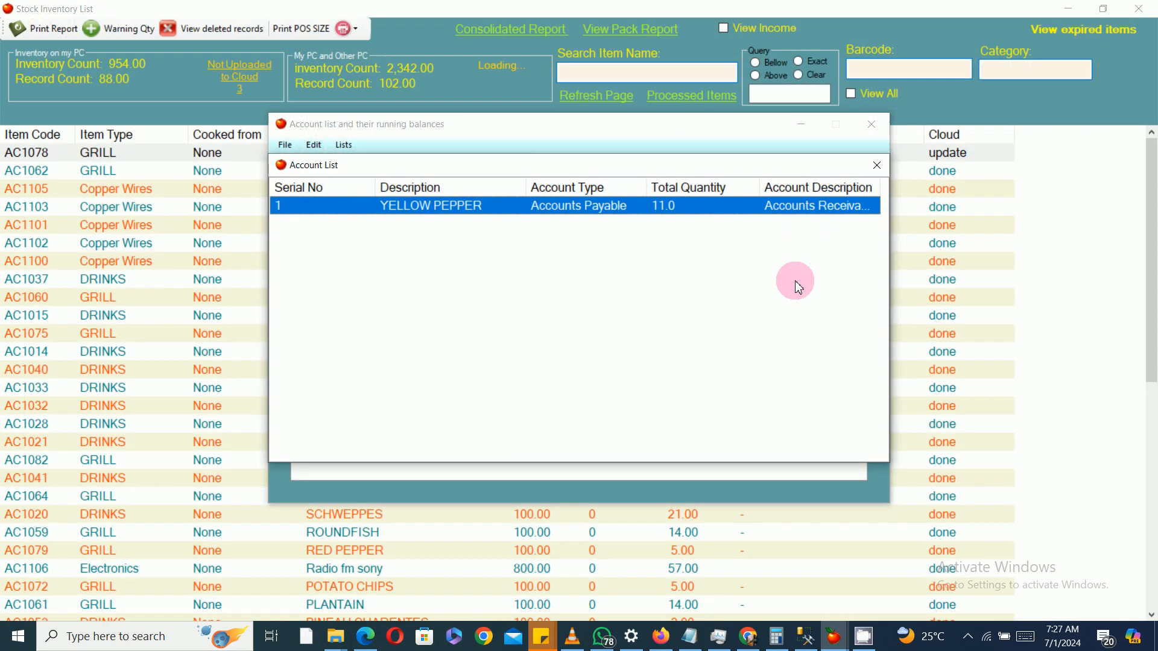
left_click(875, 165)
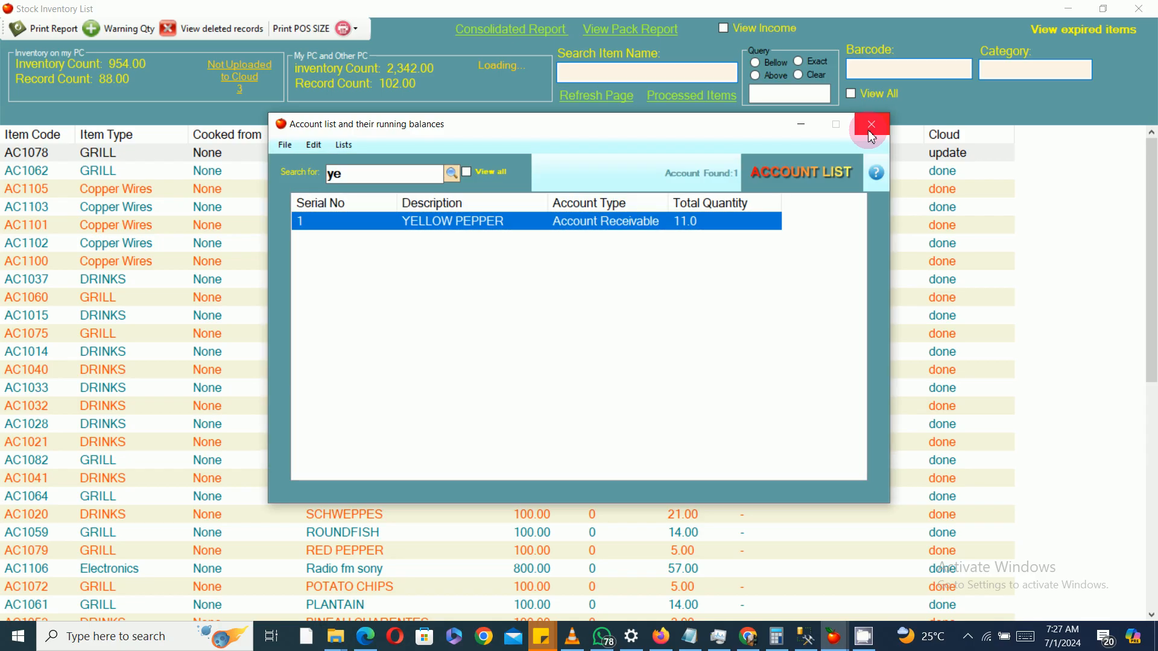
left_click(871, 124)
left_click(1144, 9)
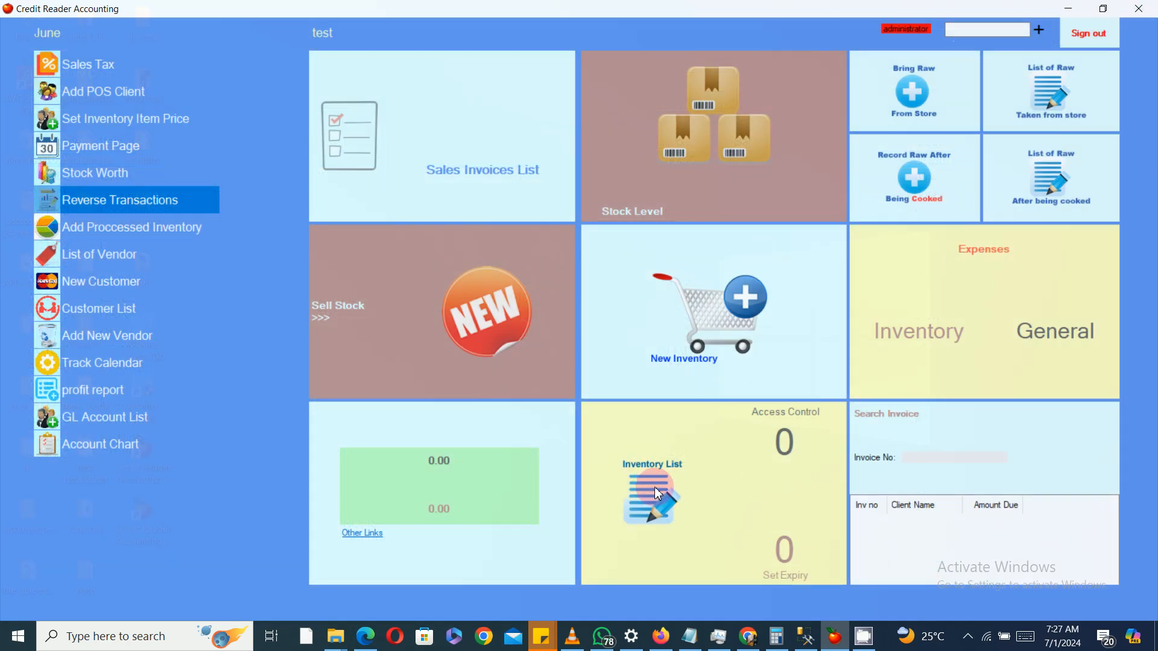
Step: Open the inventory list with A4 Paper selected and view the invoice report for invoice 98
left_click(650, 525)
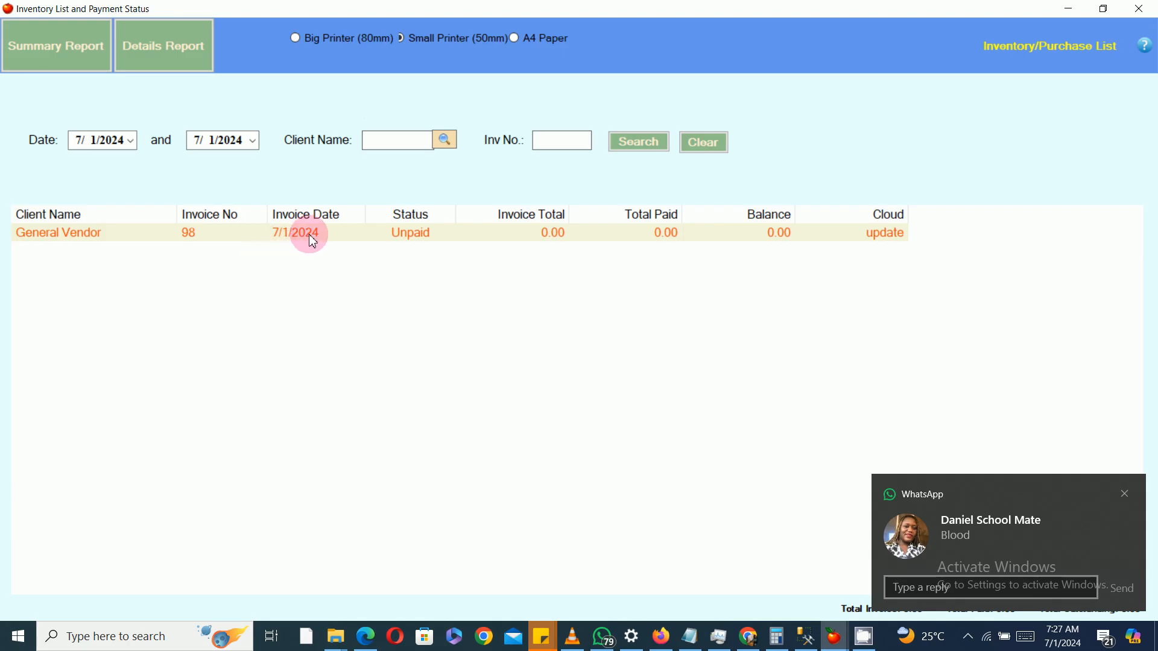
left_click(525, 38)
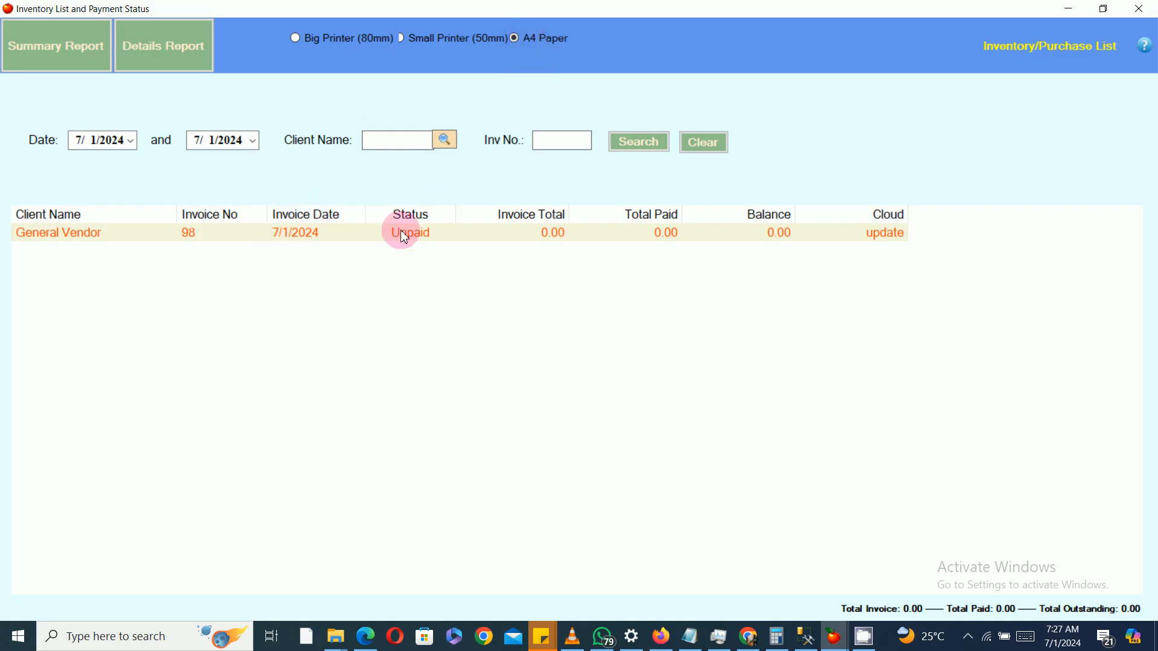
double_click(404, 235)
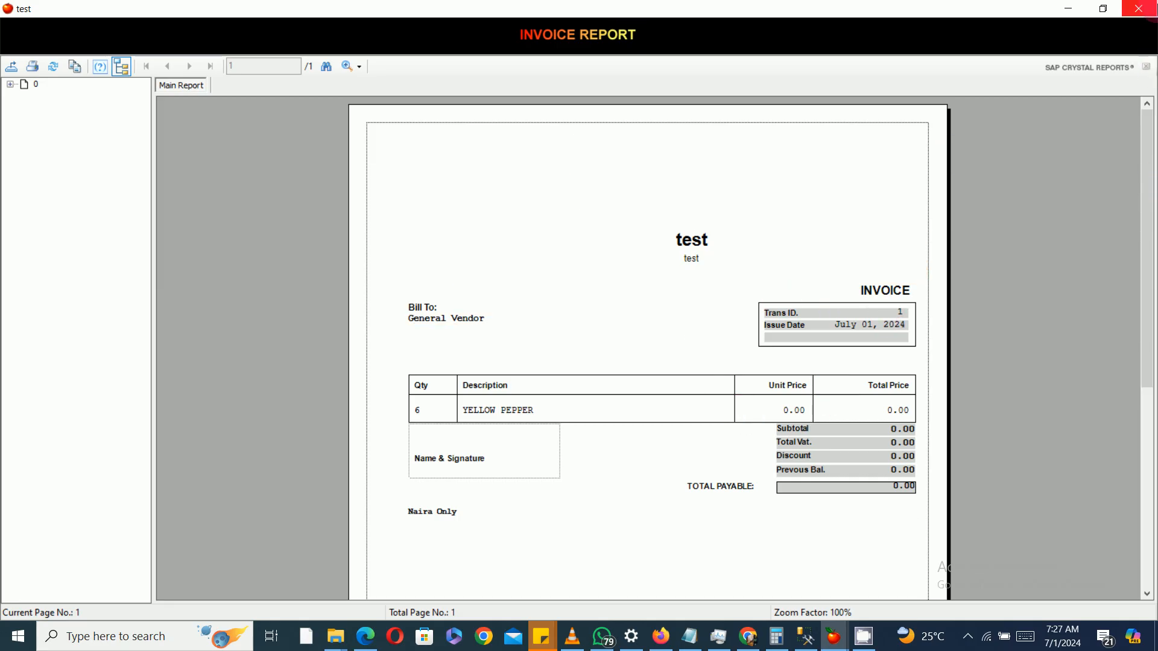
left_click(1138, 8)
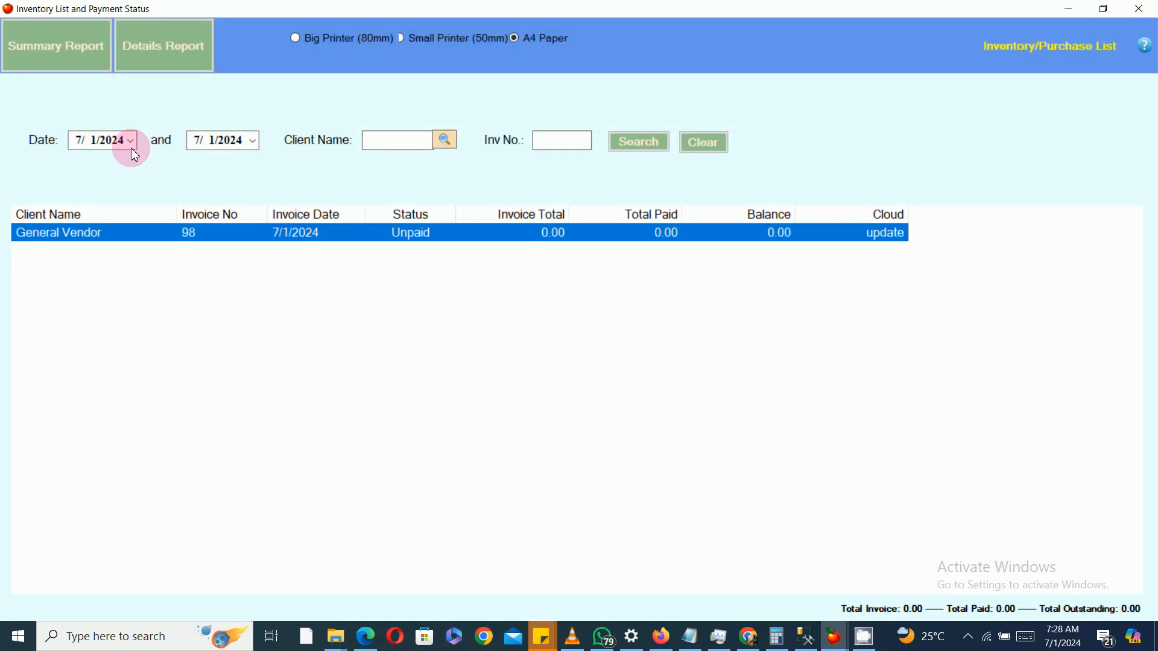
Step: Set the inventory list start date to 6/4/2024 and search the purchases
left_click(129, 143)
left_click(76, 162)
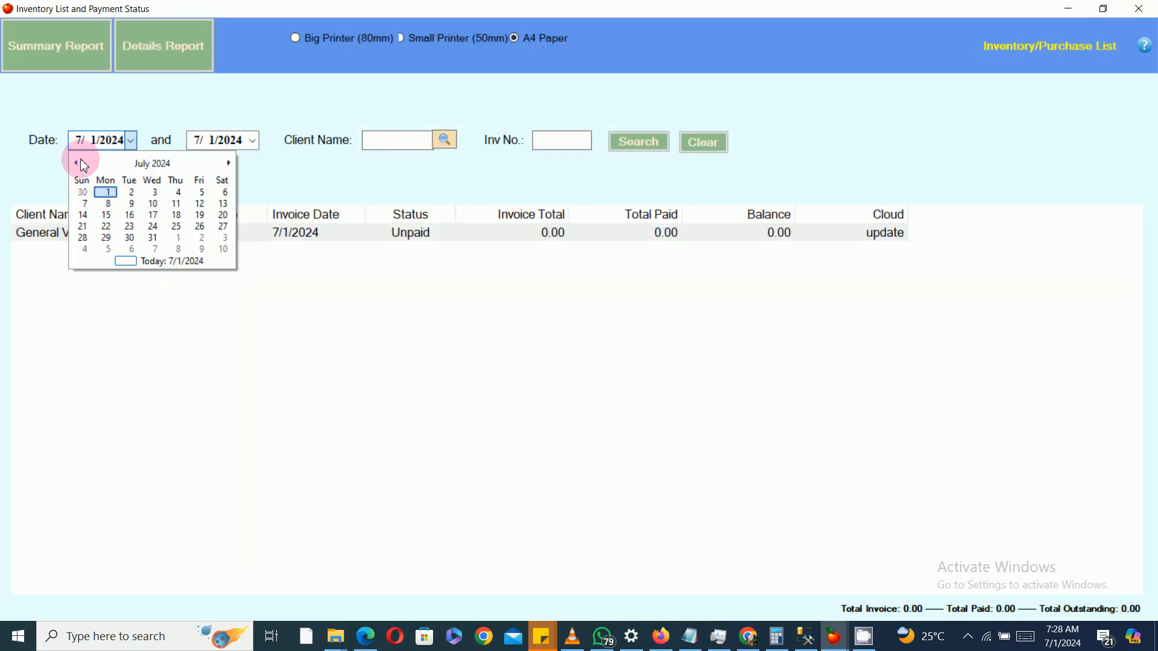
left_click(129, 211)
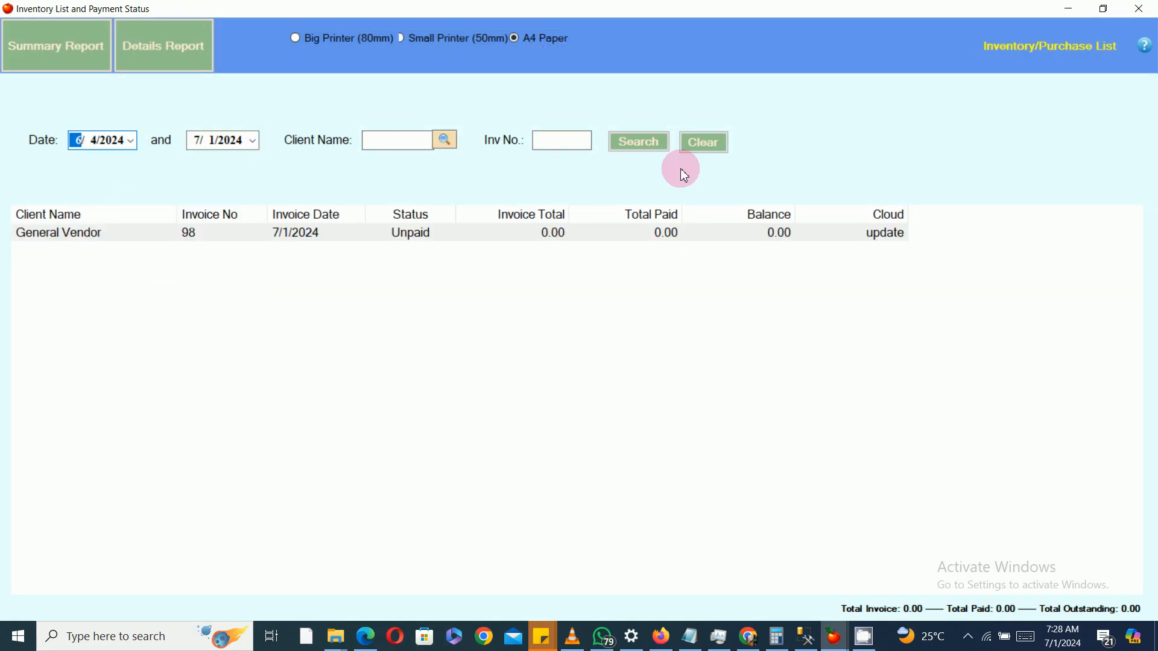
left_click(661, 153)
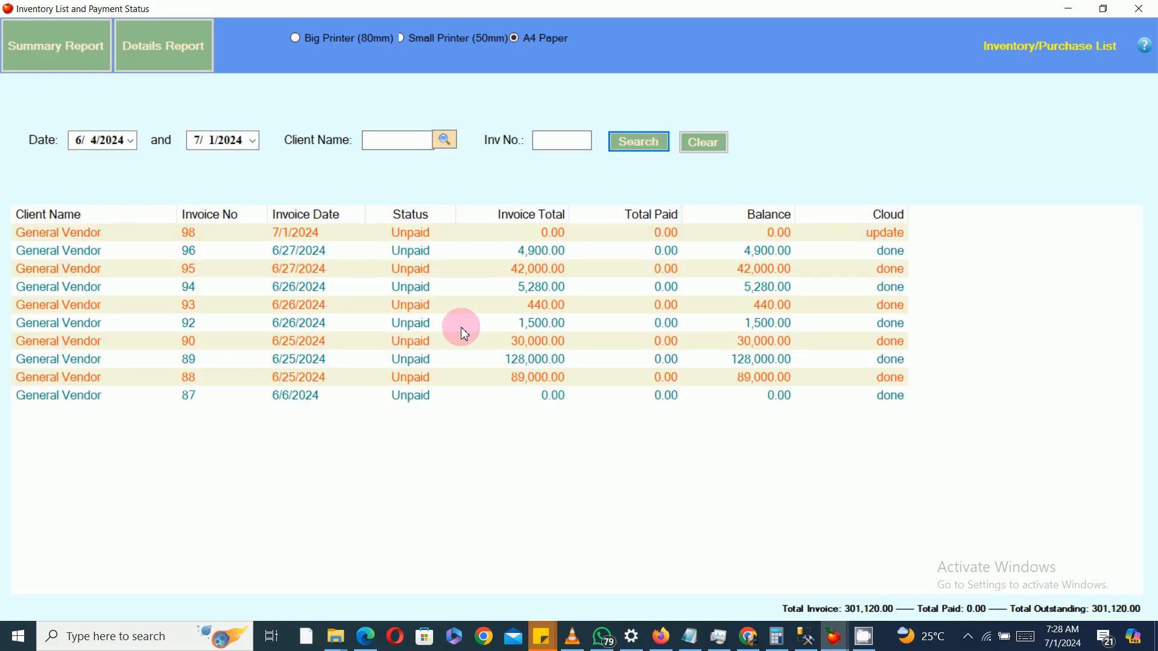
Step: View the invoice reports for invoices 95 and 89, closing each
double_click(527, 270)
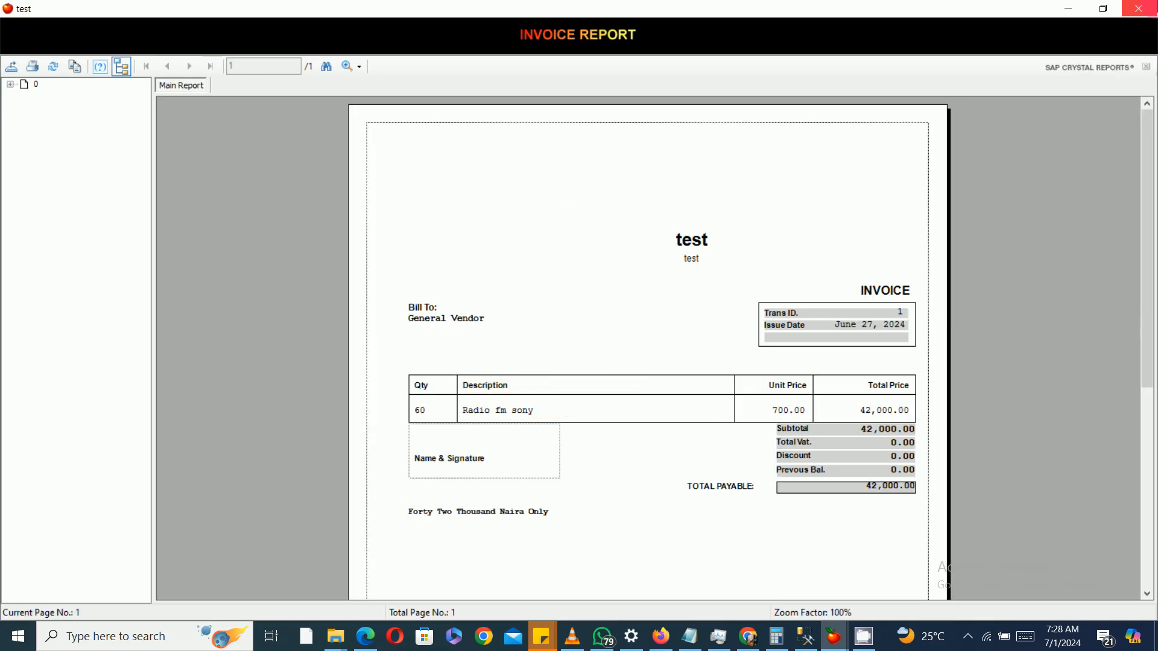
left_click(1138, 9)
double_click(538, 360)
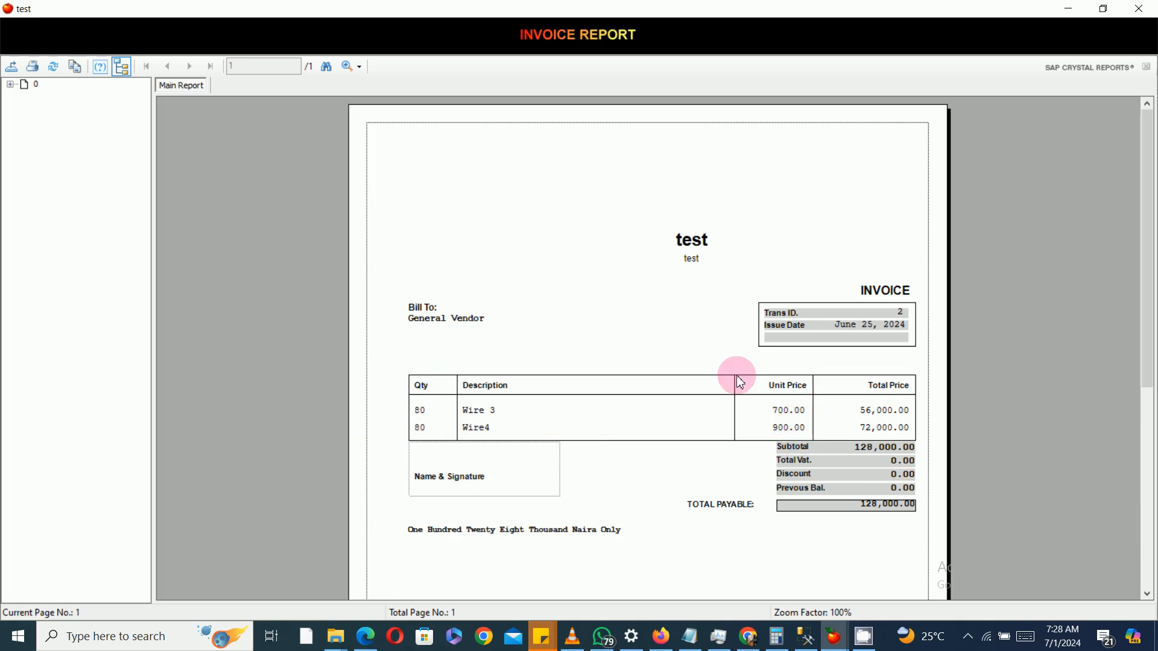
left_click(1140, 8)
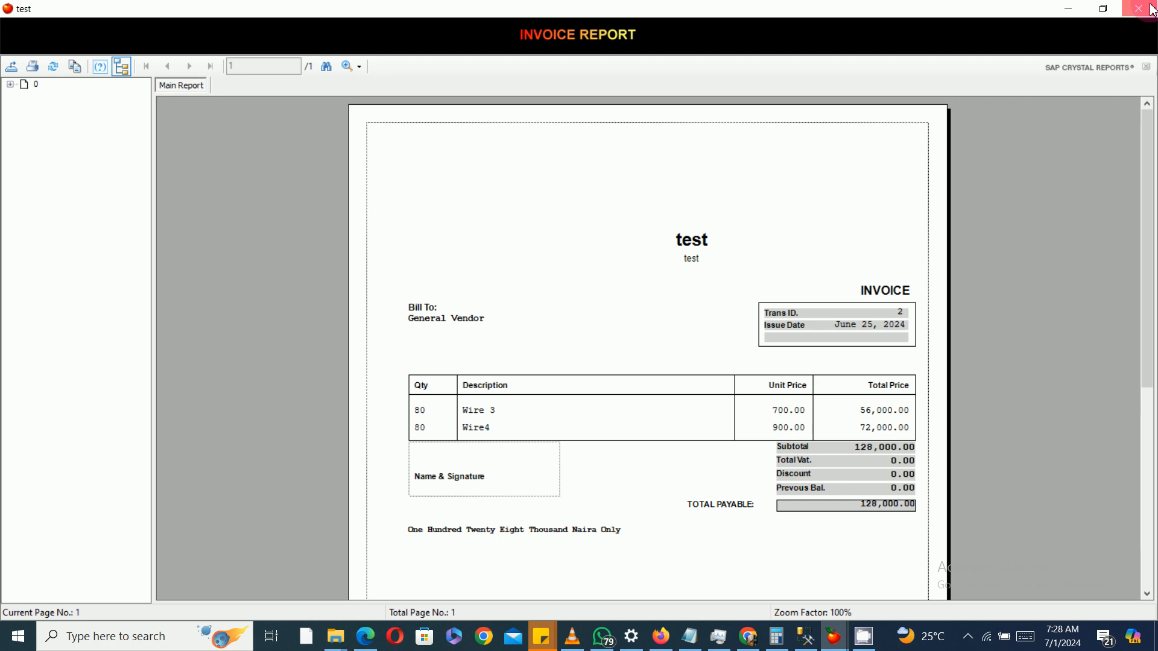
left_click(1139, 8)
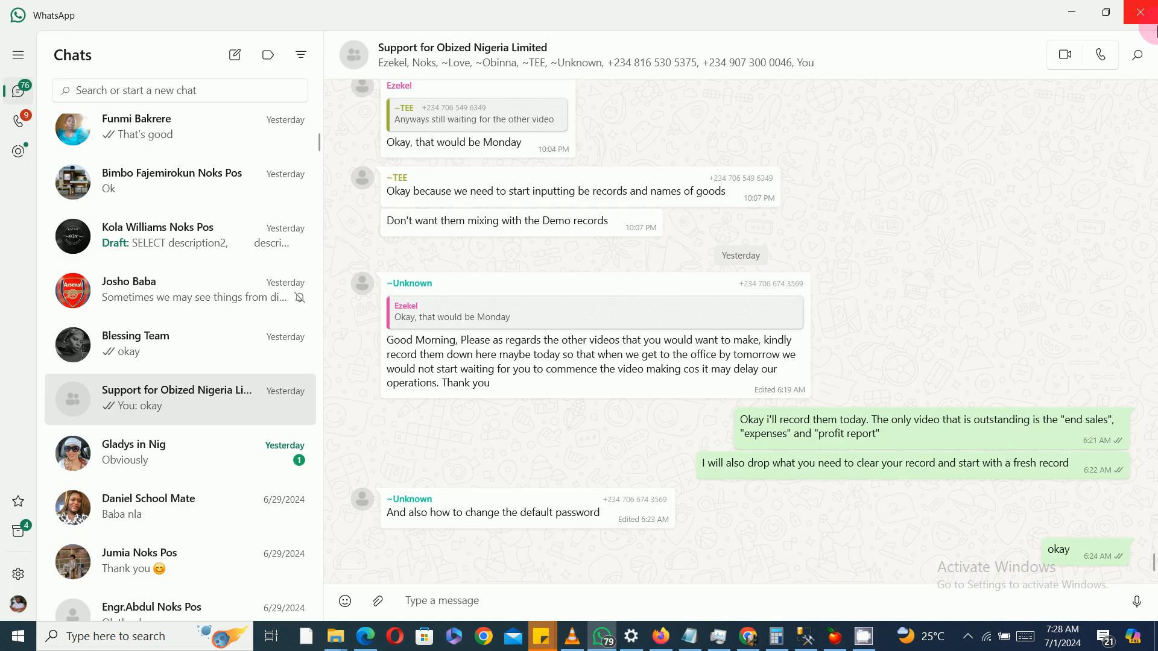
left_click(1149, 9)
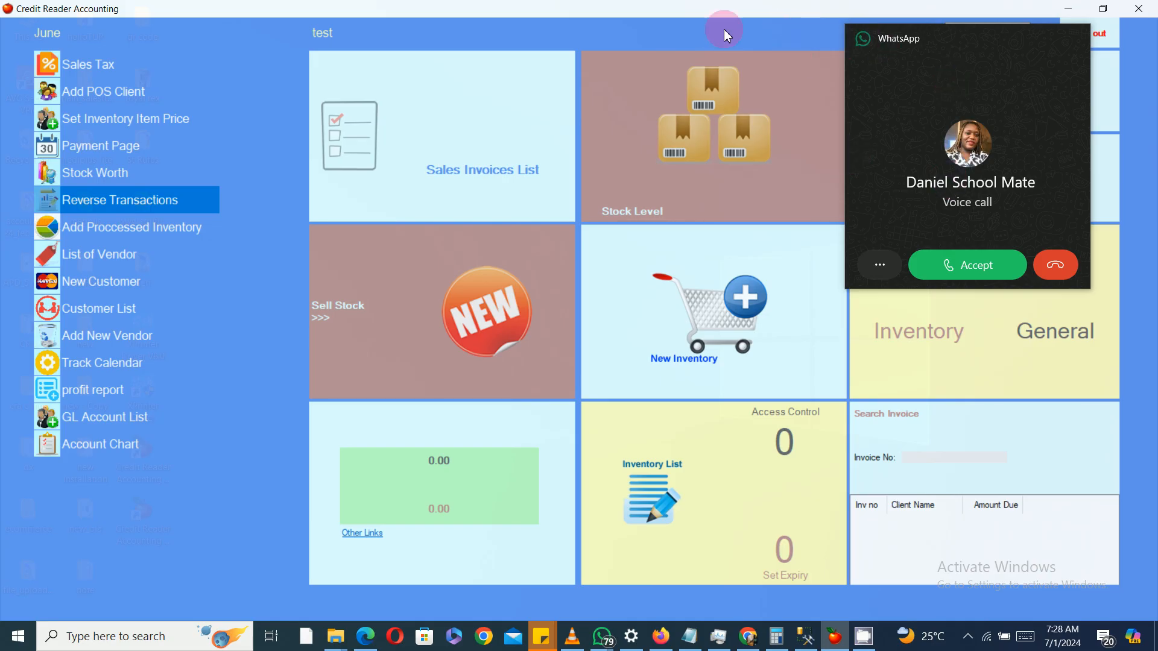
left_click(1055, 266)
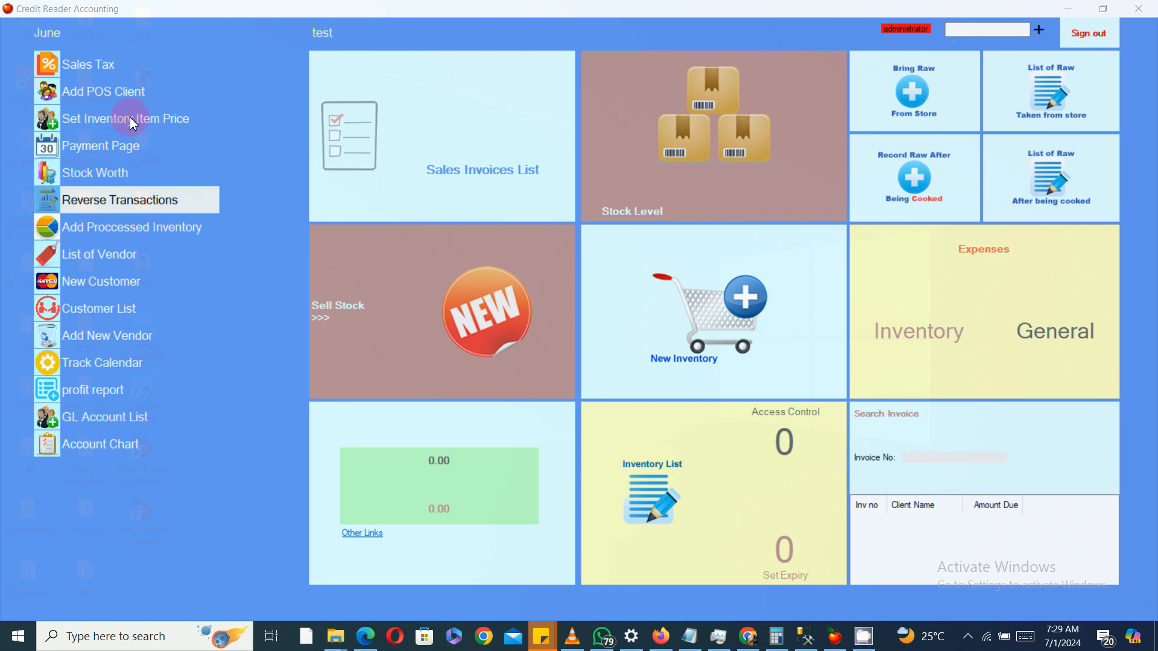
Step: Add a new Income account with the description delivery charges in the account chart
left_click(105, 121)
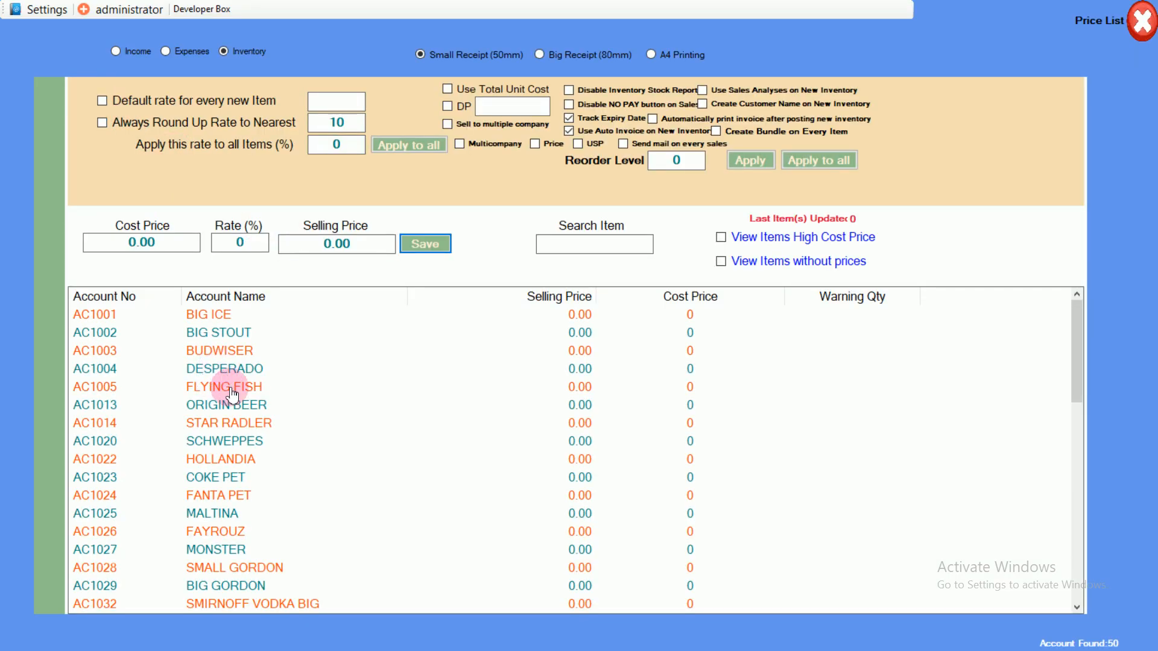
left_click(1145, 36)
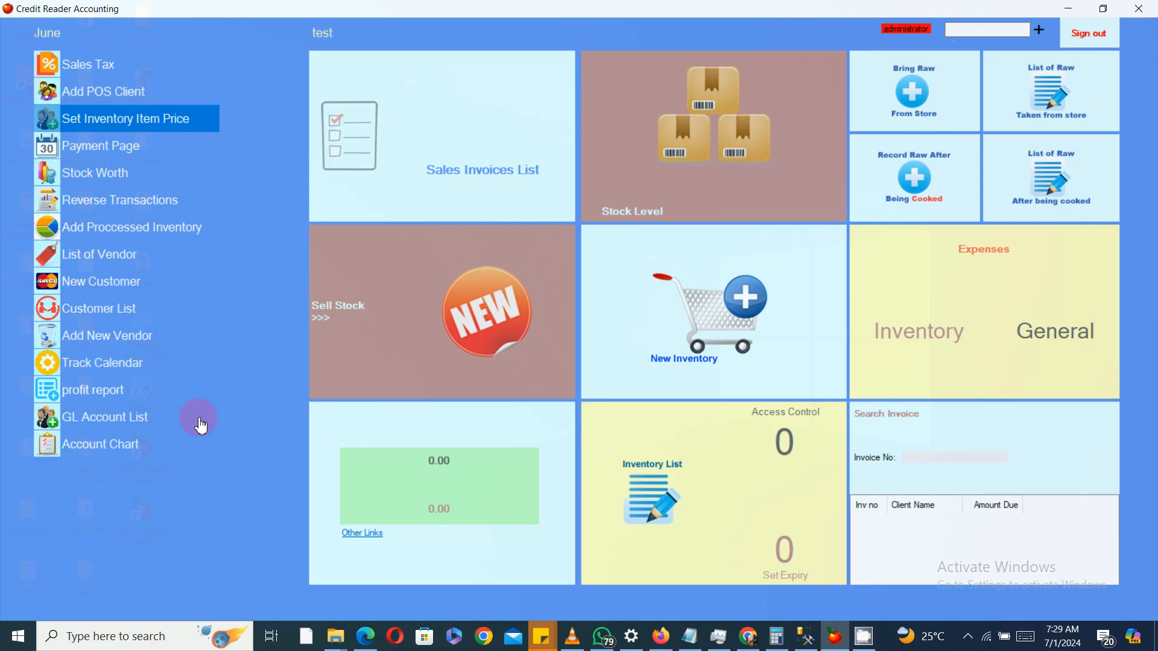
left_click(99, 454)
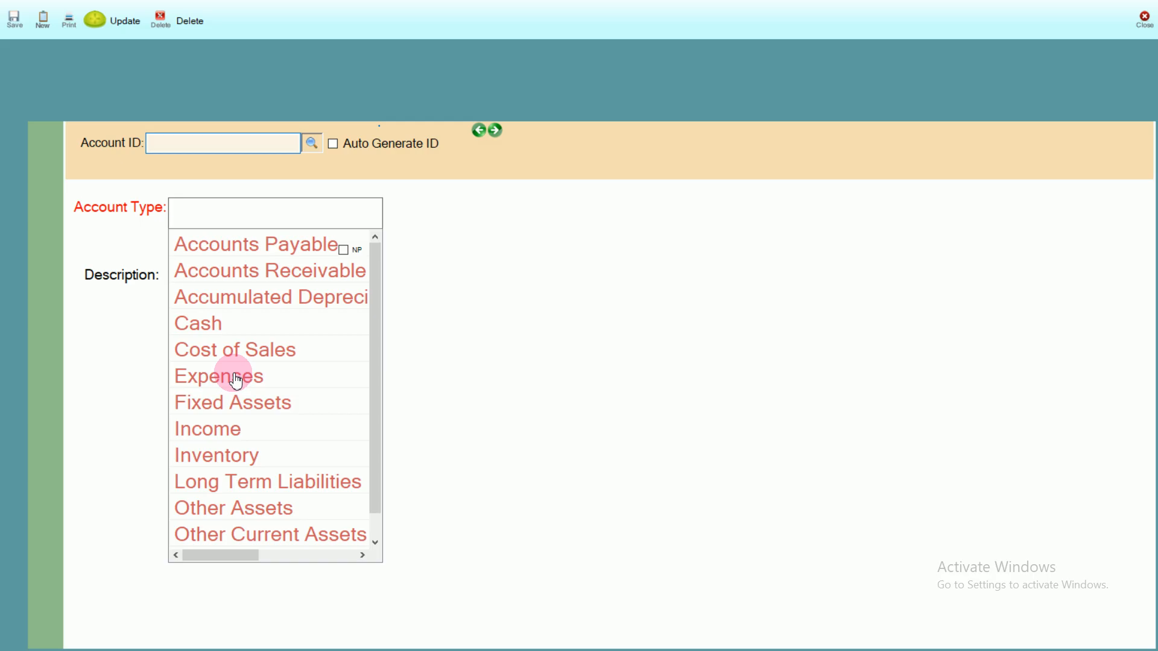
left_click(223, 431)
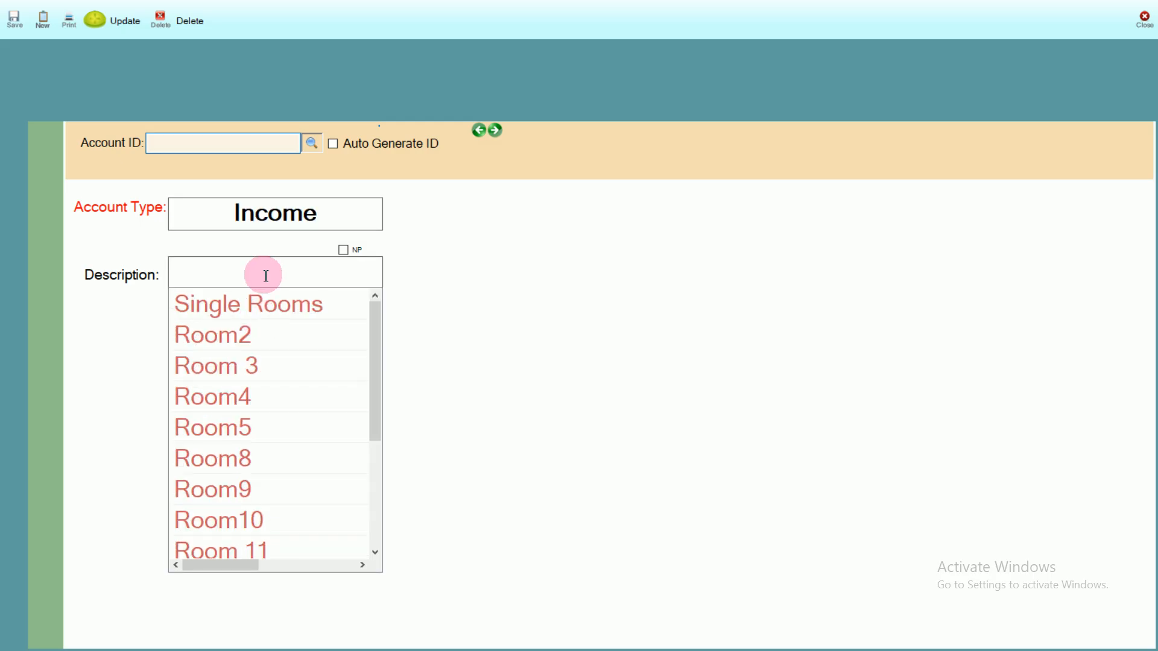
type("del")
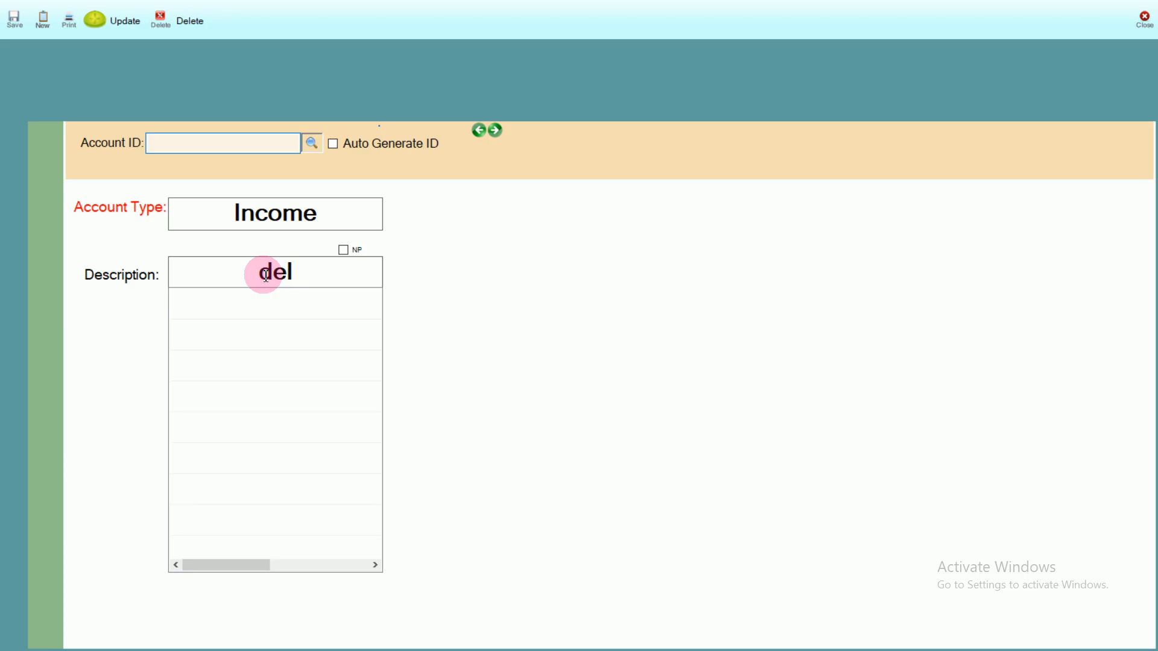
type("ivery c")
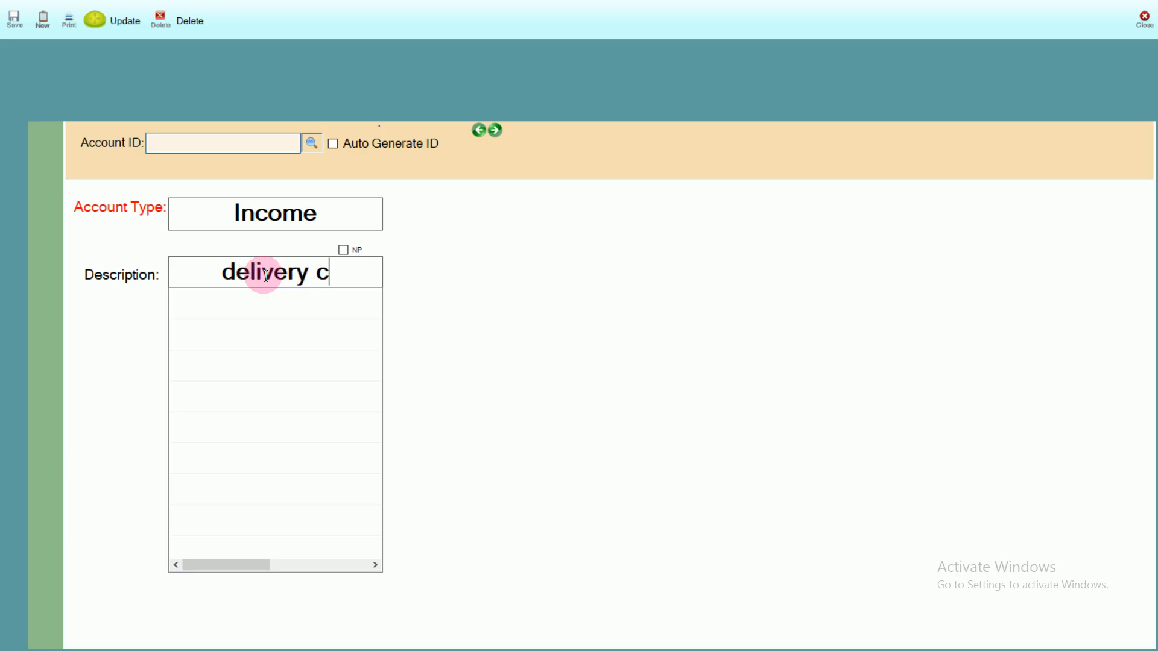
type("harges")
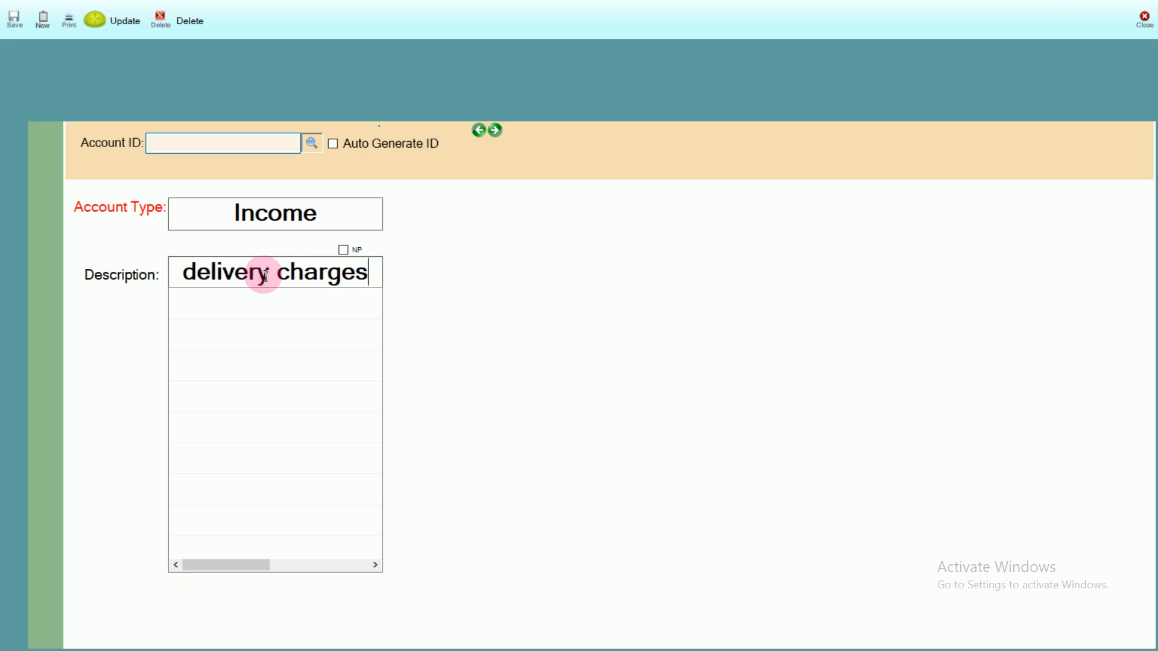
key("Return")
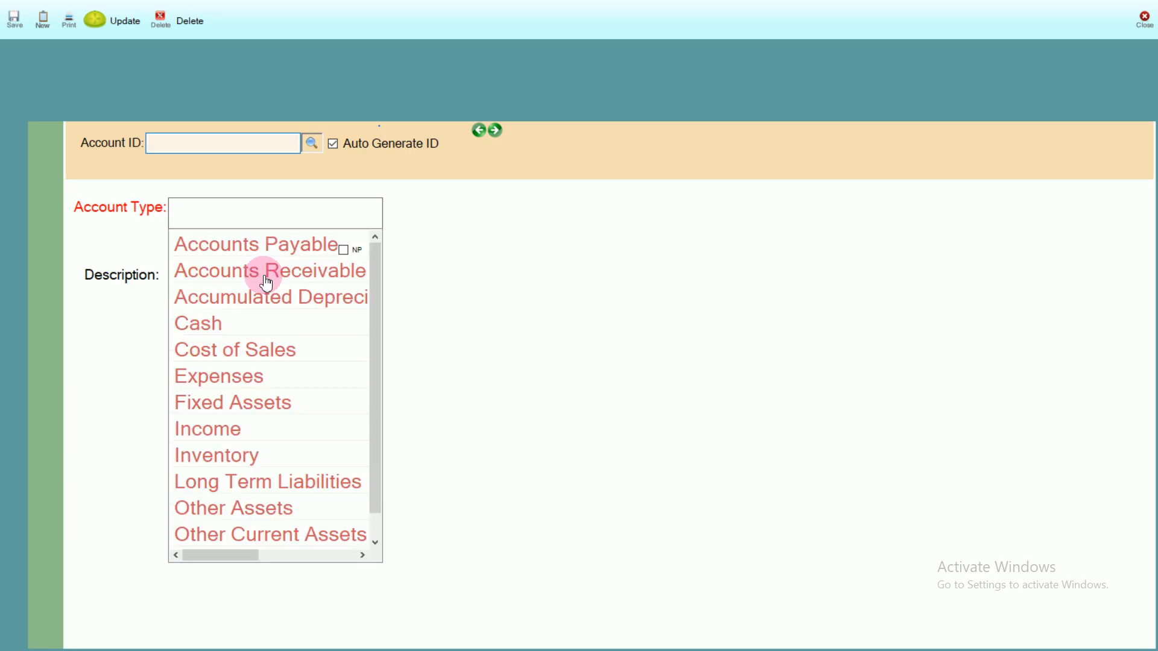
Step: Check the Income account descriptions list for the delivery charges entry, then close the account chart
left_click(258, 430)
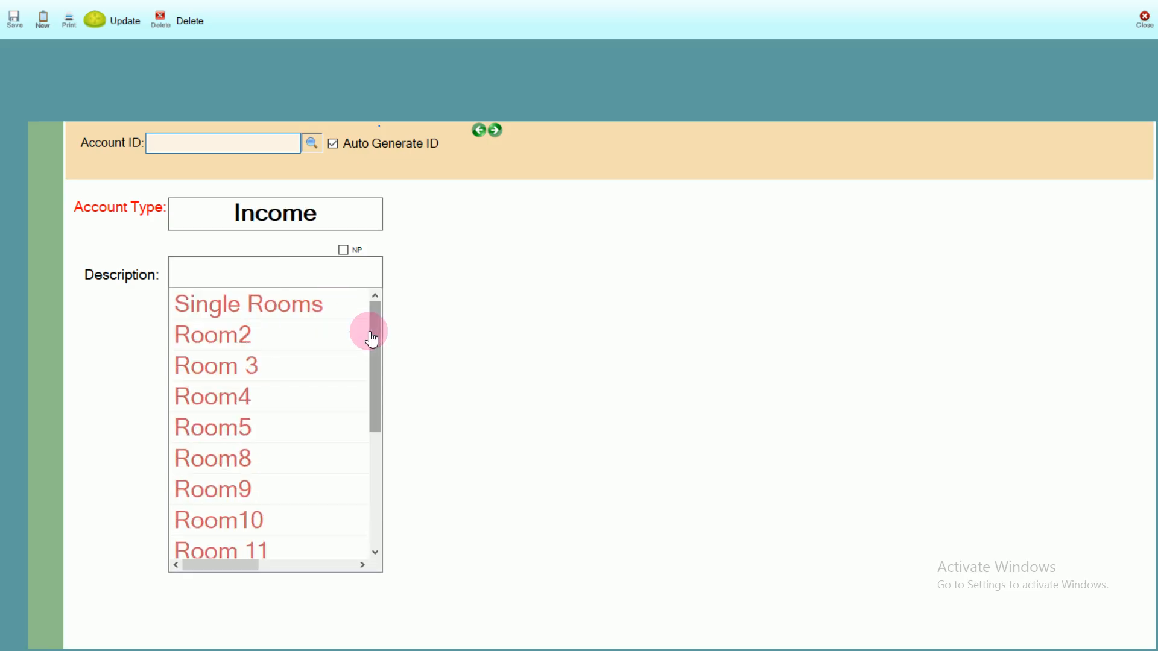
left_click_drag(371, 340, 297, 499)
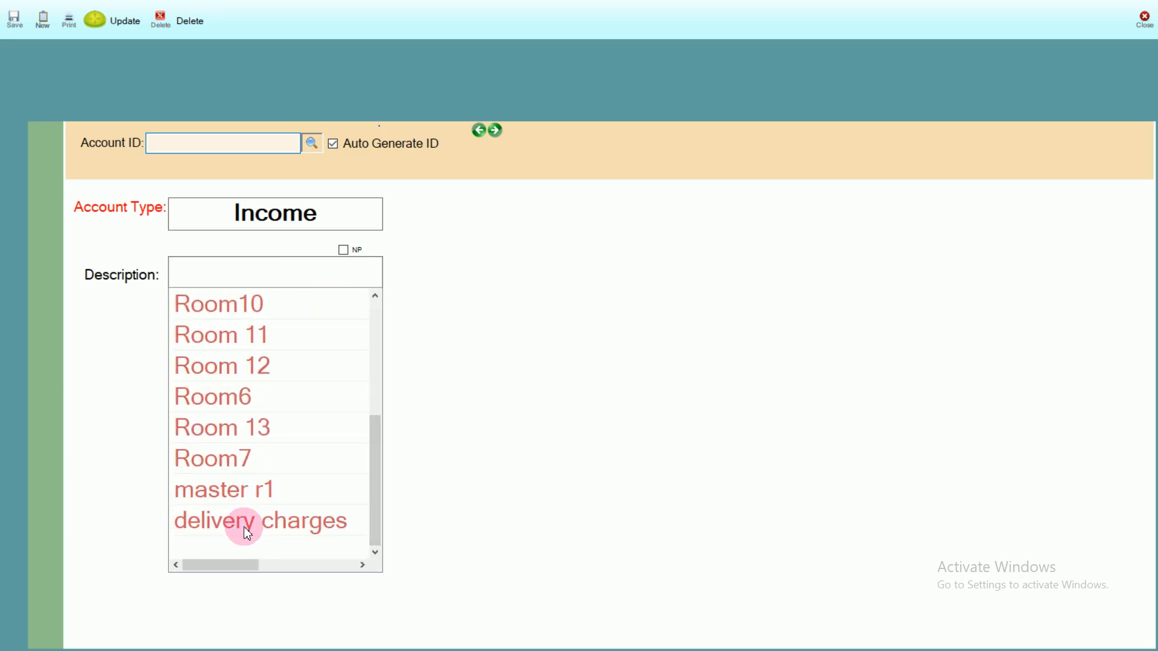
left_click(1145, 19)
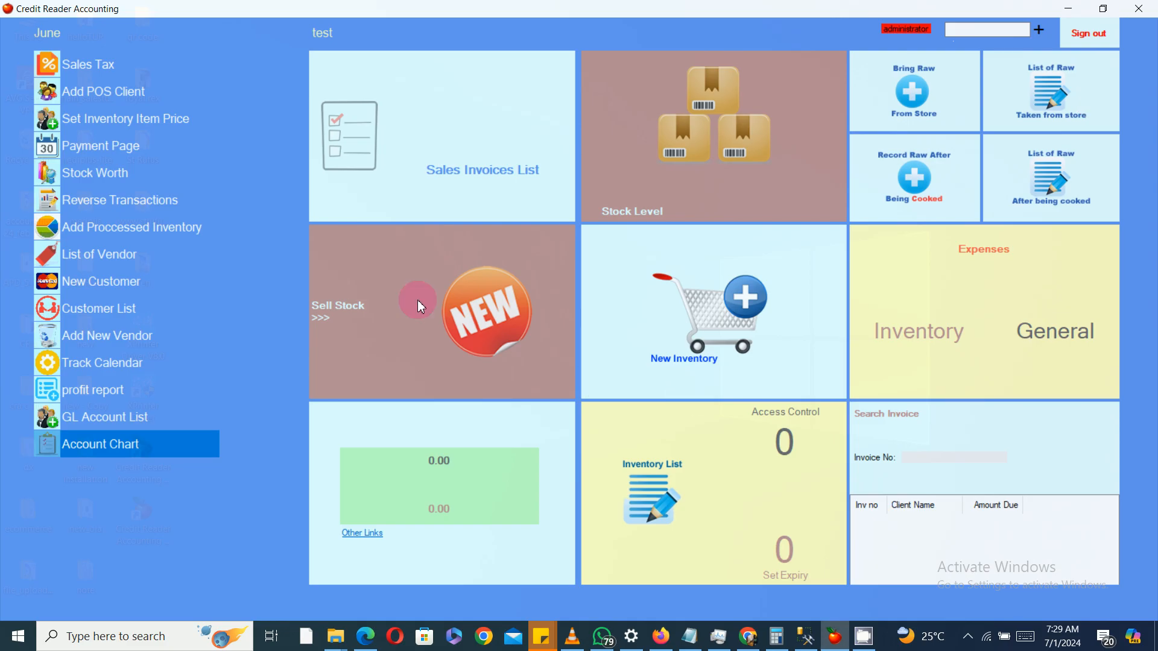
Step: Try adding Wire4 from Copper Wires and delivery charges to a new sale, then close the sale window
left_click(488, 310)
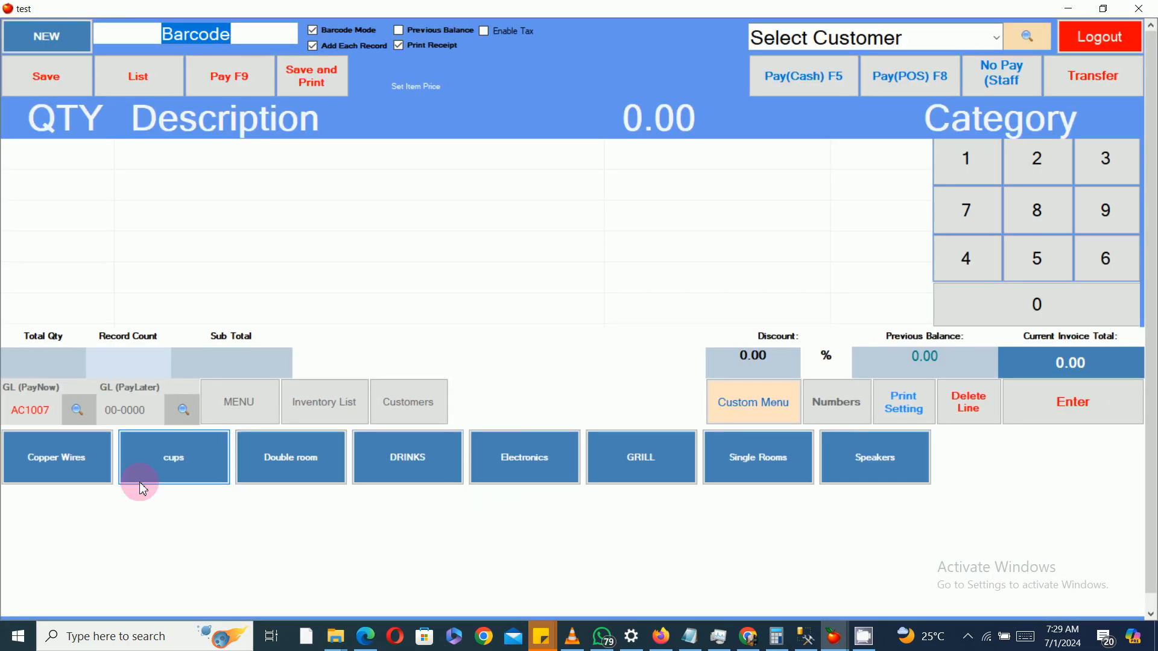
left_click(67, 474)
left_click(186, 454)
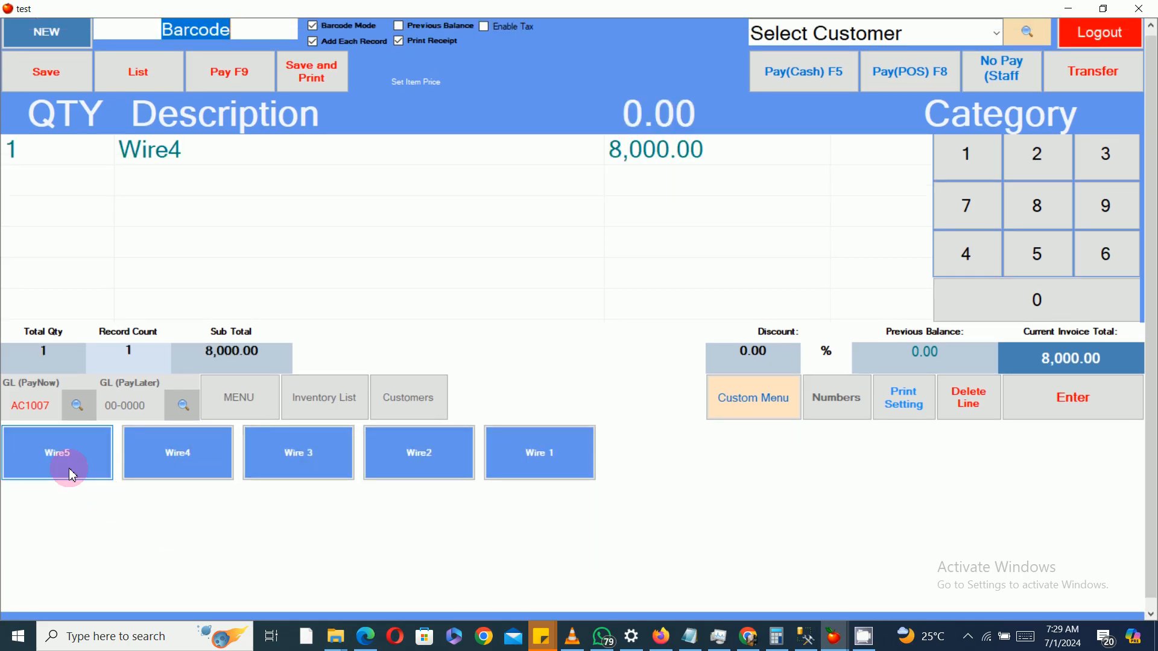
left_click(370, 91)
double_click(341, 121)
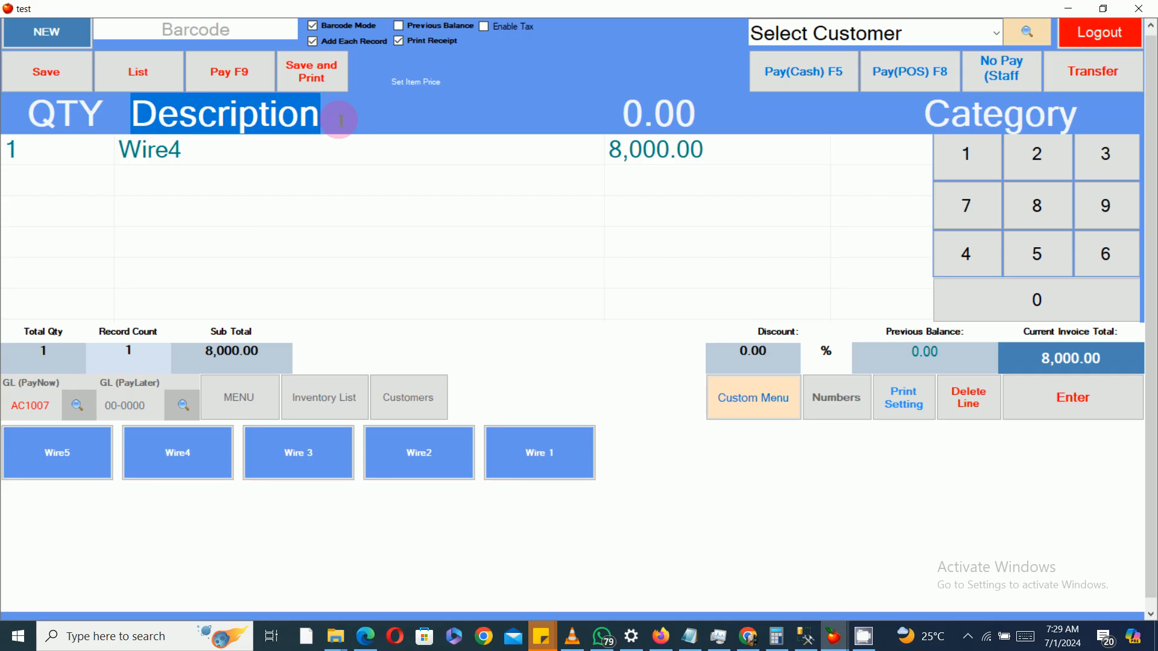
type("deli")
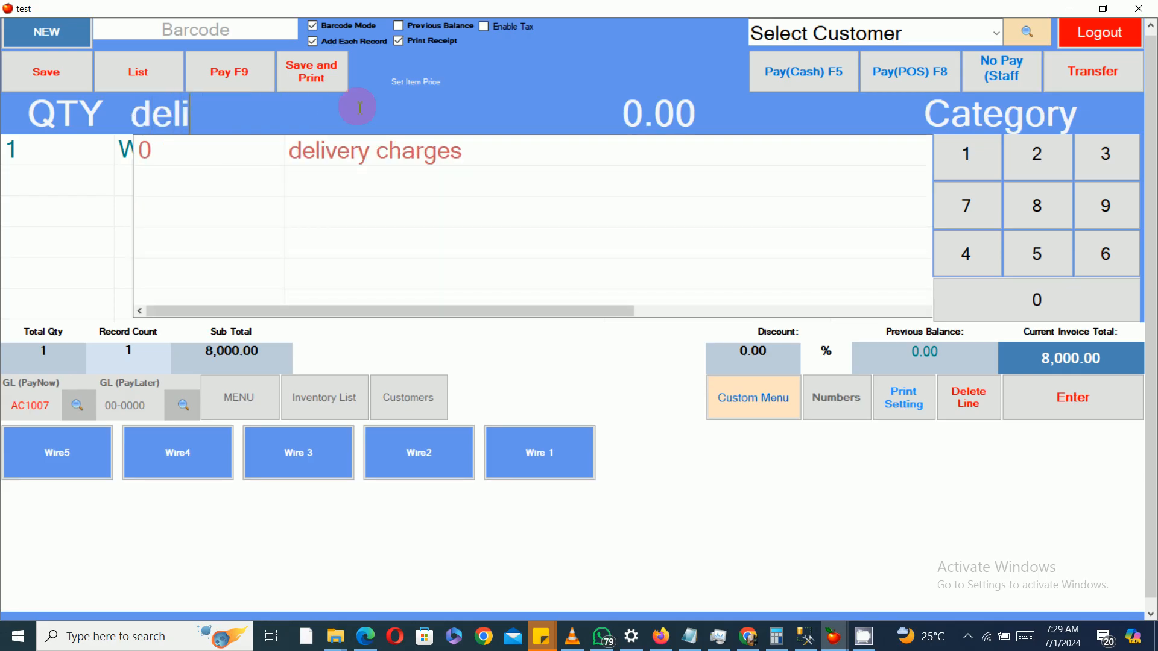
left_click(508, 155)
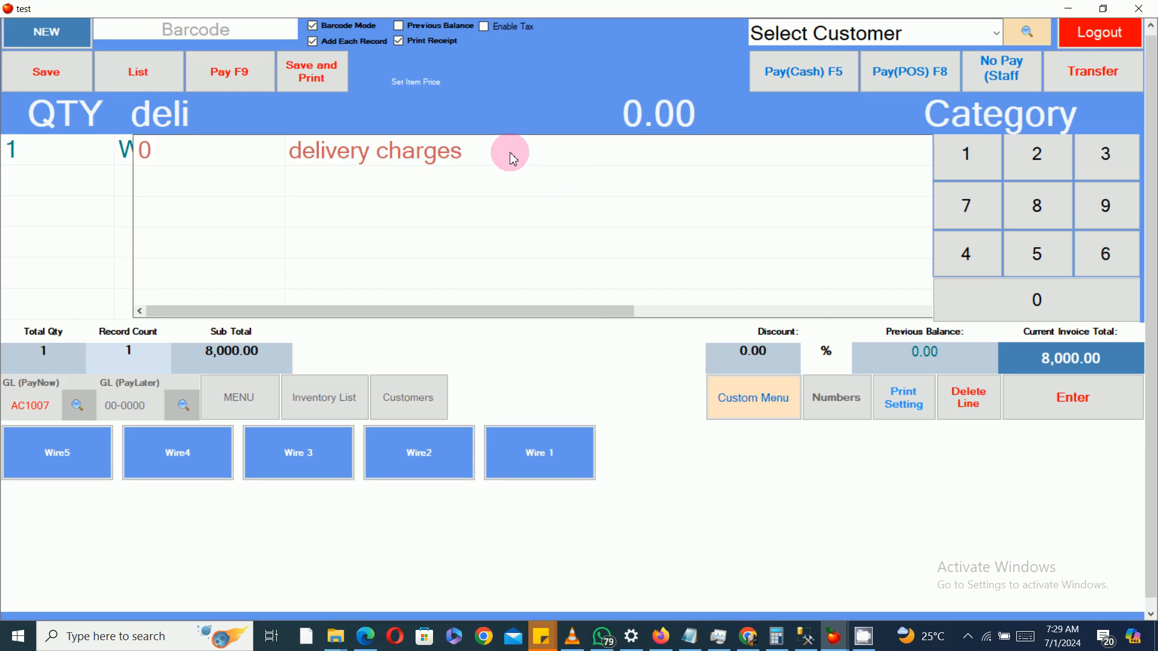
left_click(699, 122)
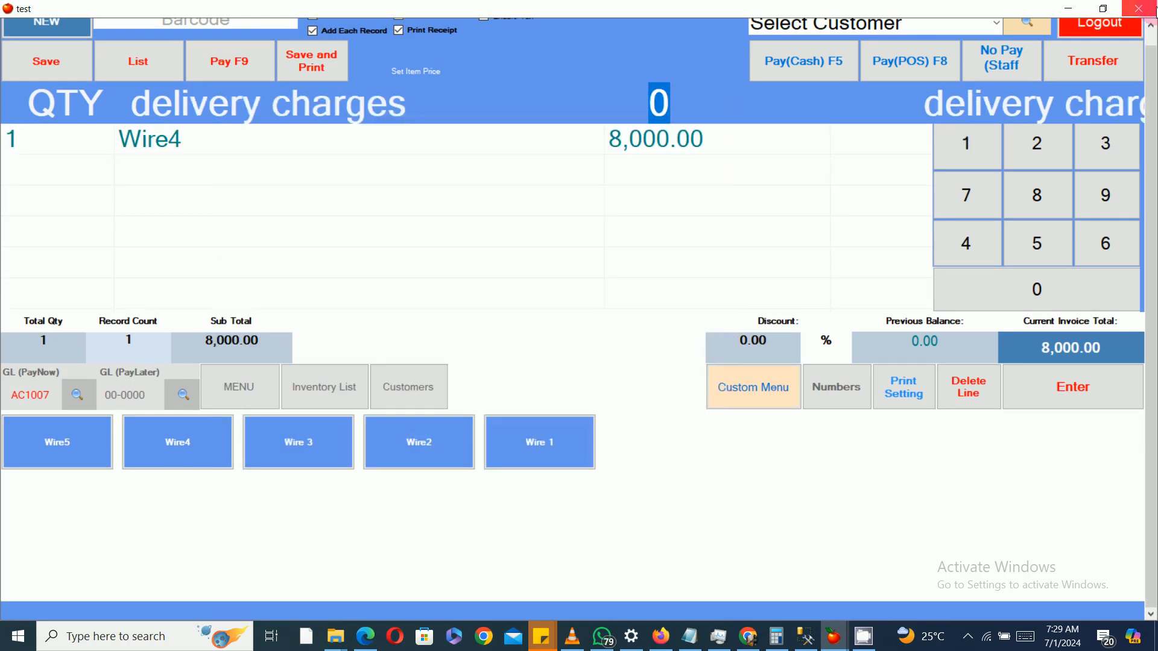
left_click(1139, 8)
Step: Set the selling price of the Income item delivery charges to 700 in the price list
left_click(120, 119)
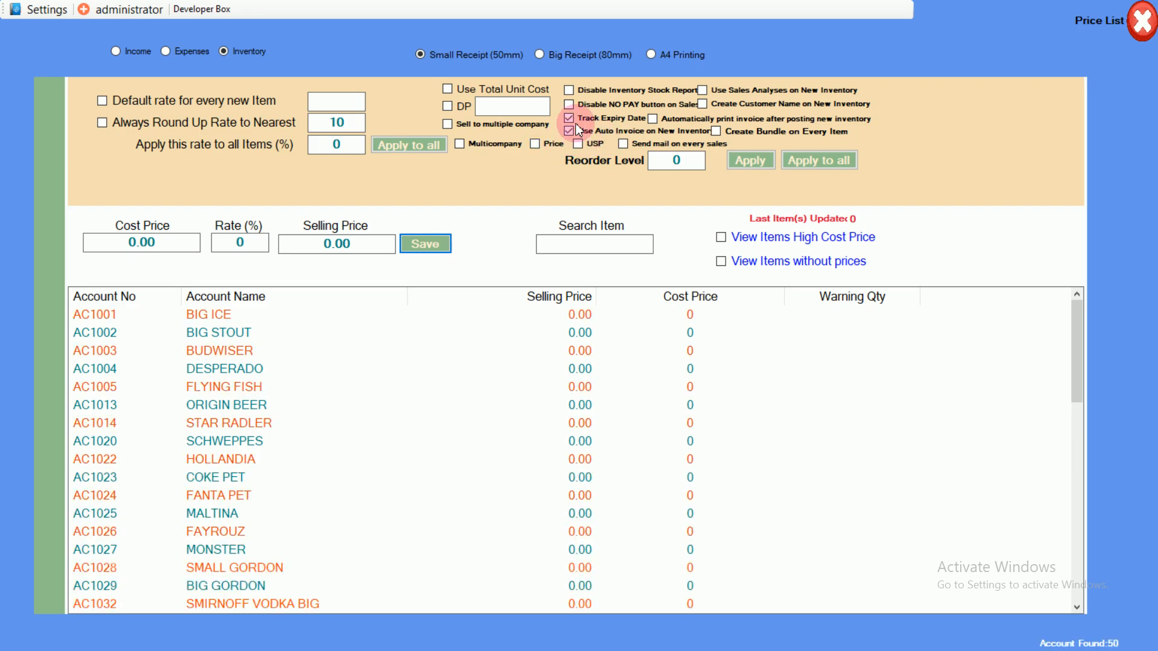
left_click(1142, 22)
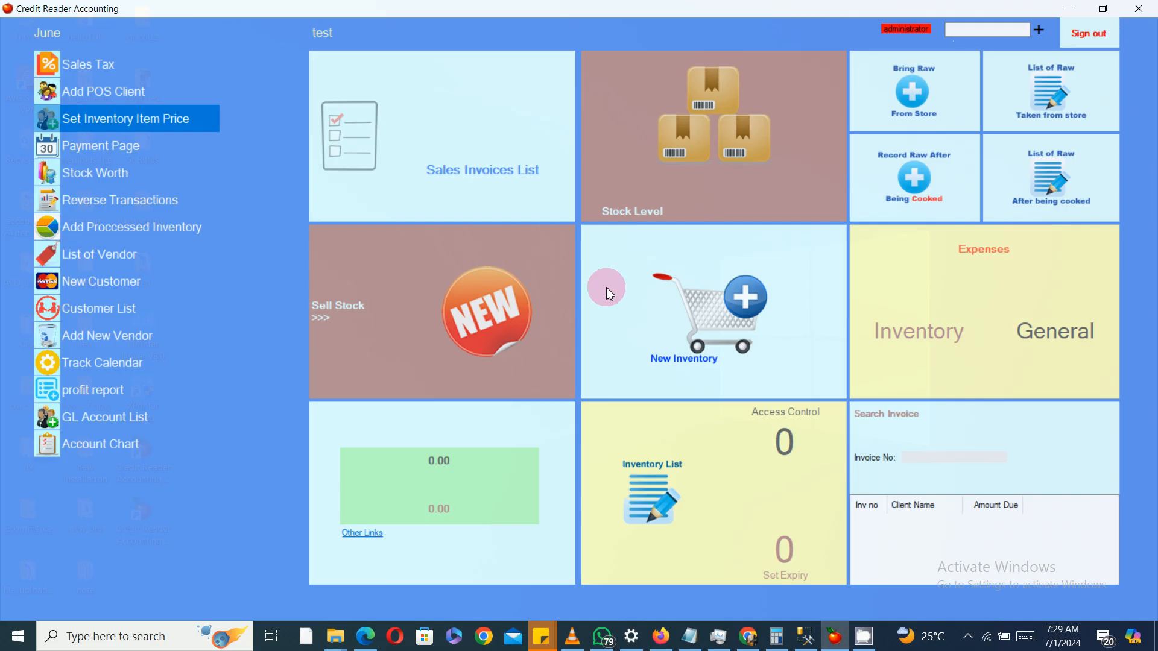
left_click(142, 129)
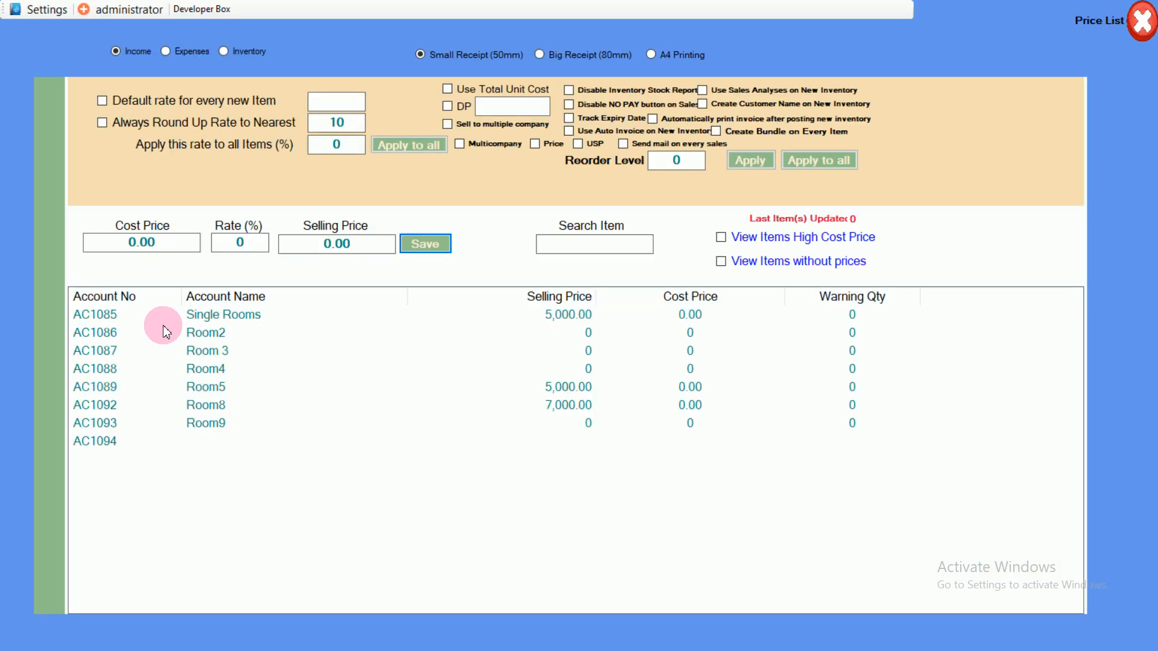
left_click(1147, 24)
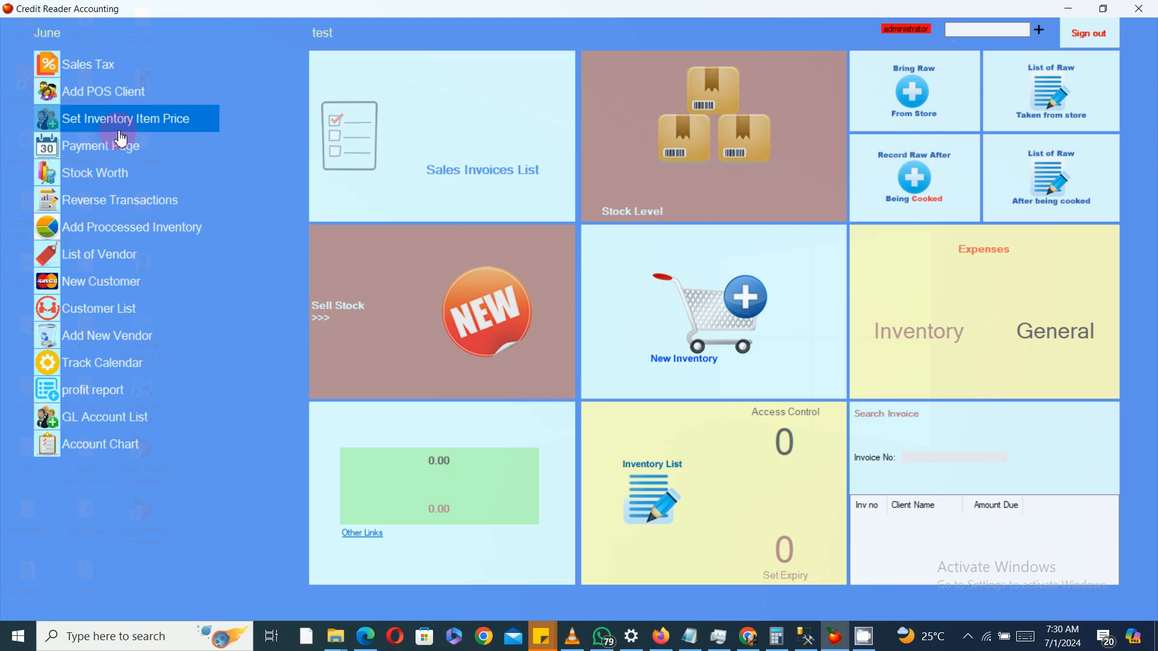
left_click(142, 129)
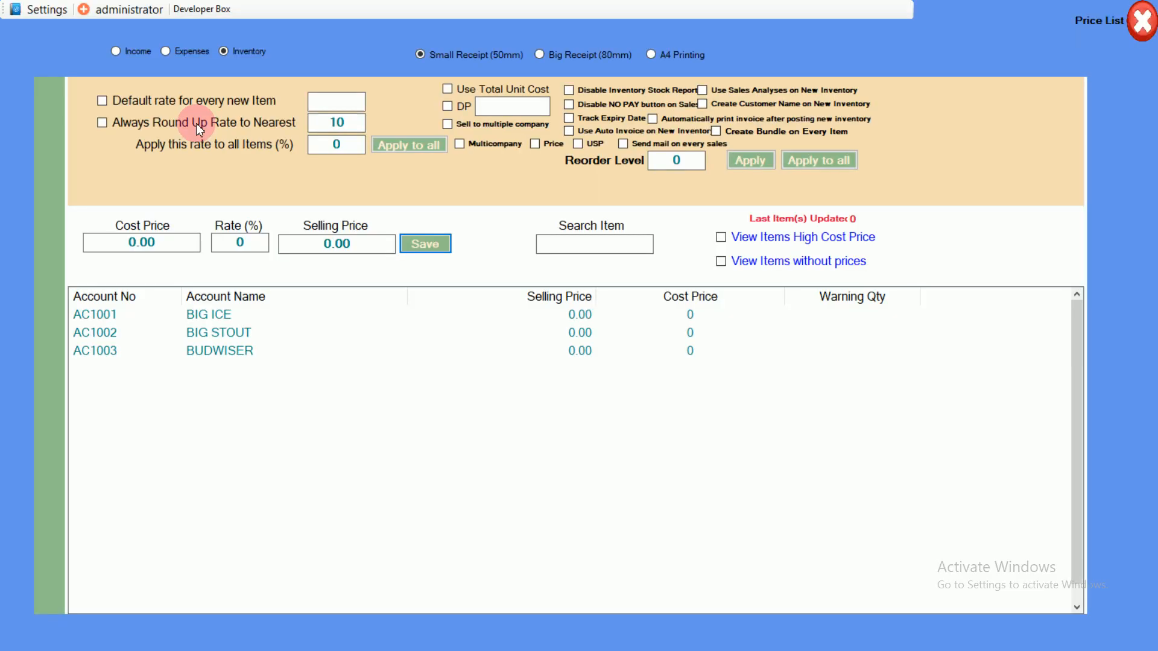
left_click(130, 53)
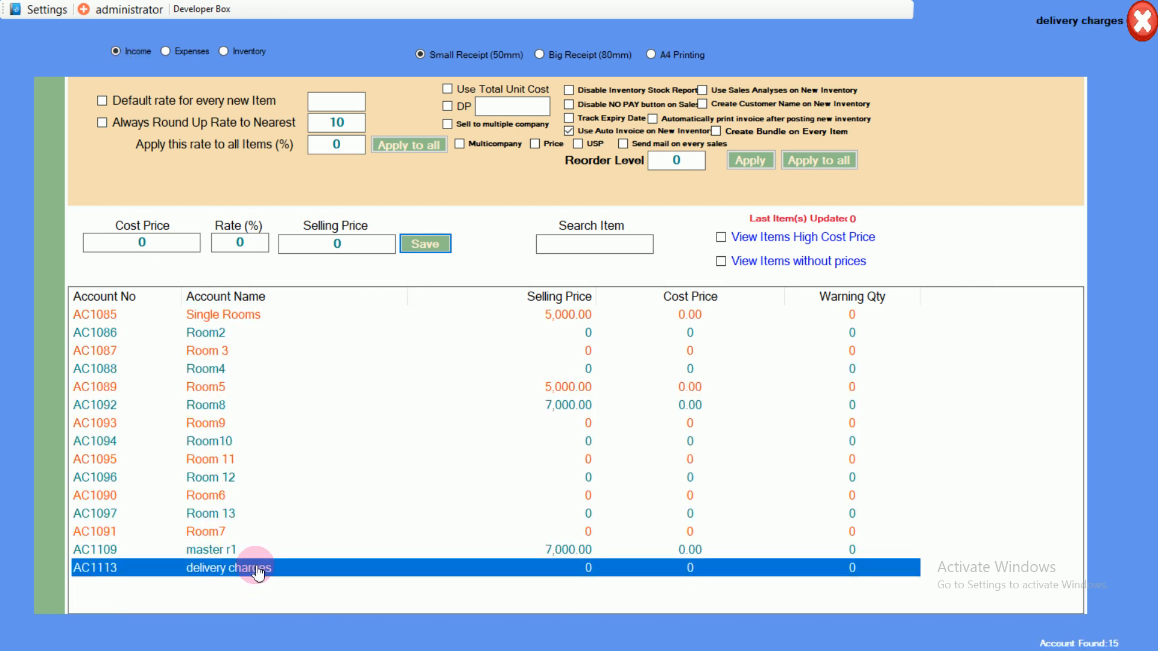
left_click(357, 245)
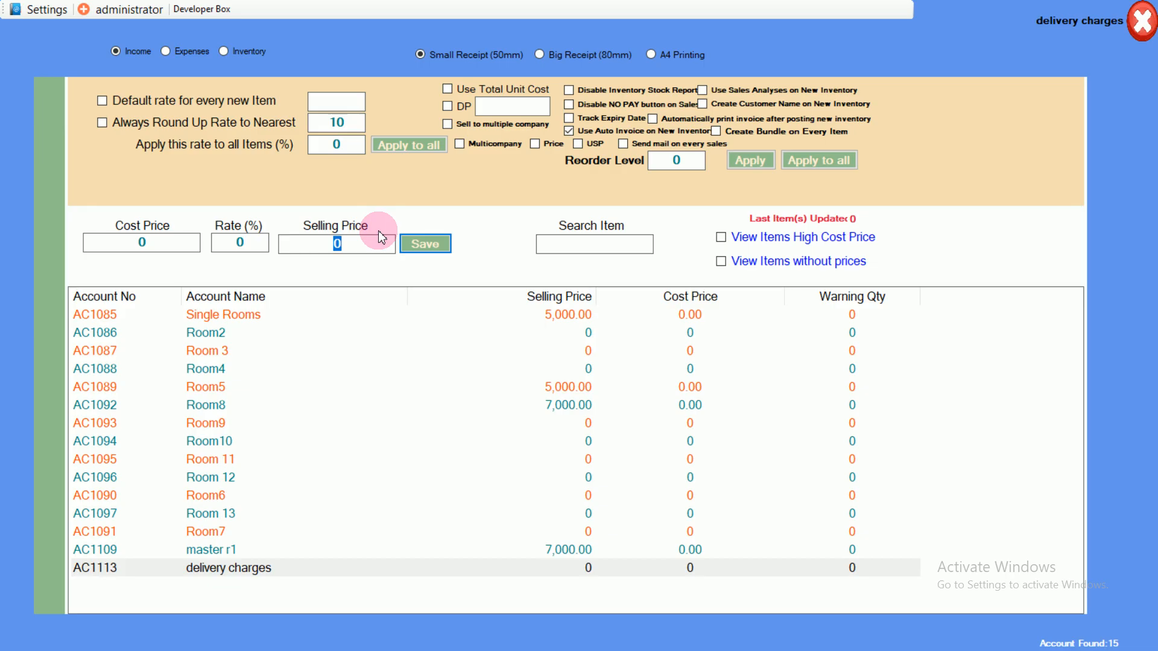
type("700")
key("Return")
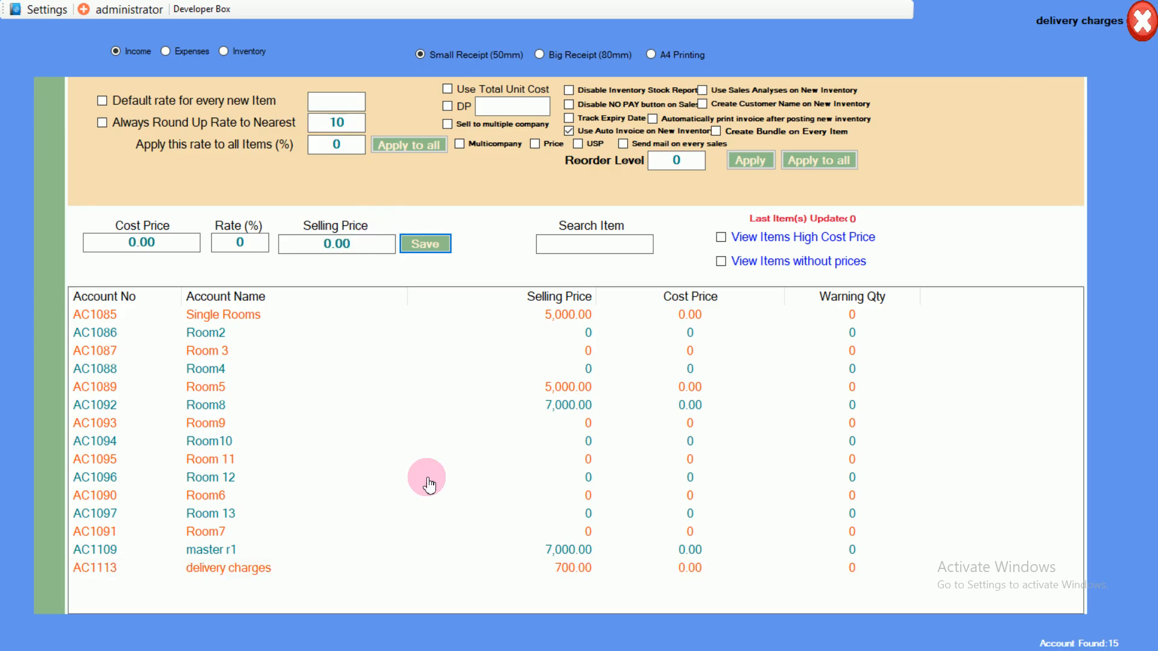
left_click(1143, 26)
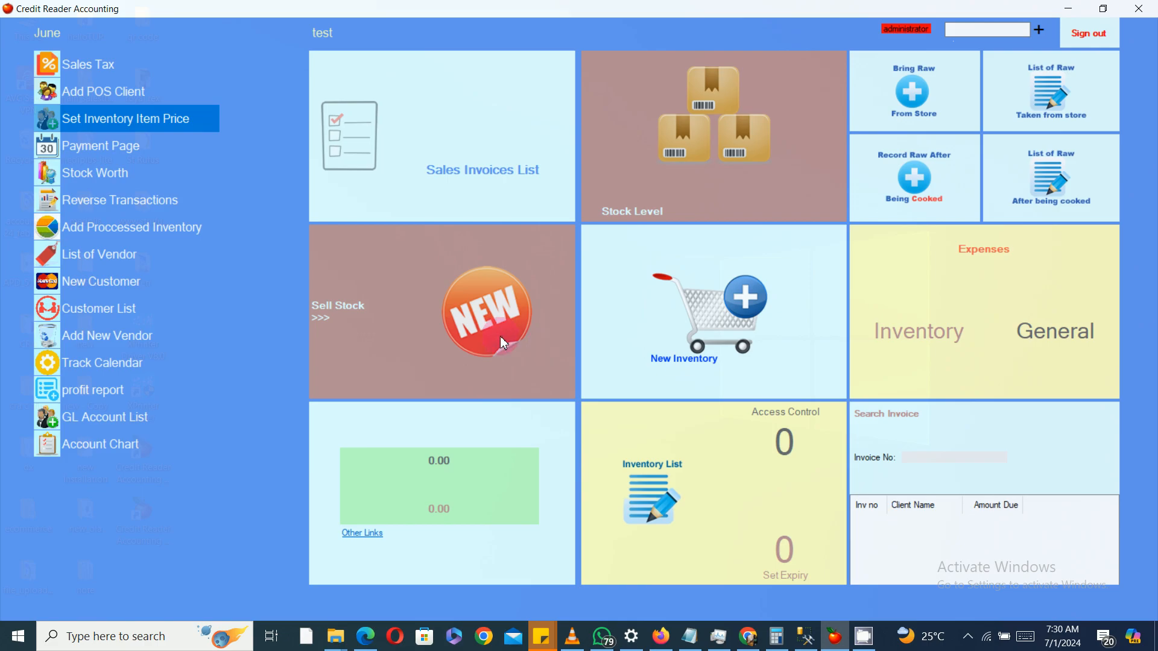
Step: Ring up PINEAU CHARENTES from DRINKS plus delivery charges on a new sale, then close the sale window
left_click(500, 336)
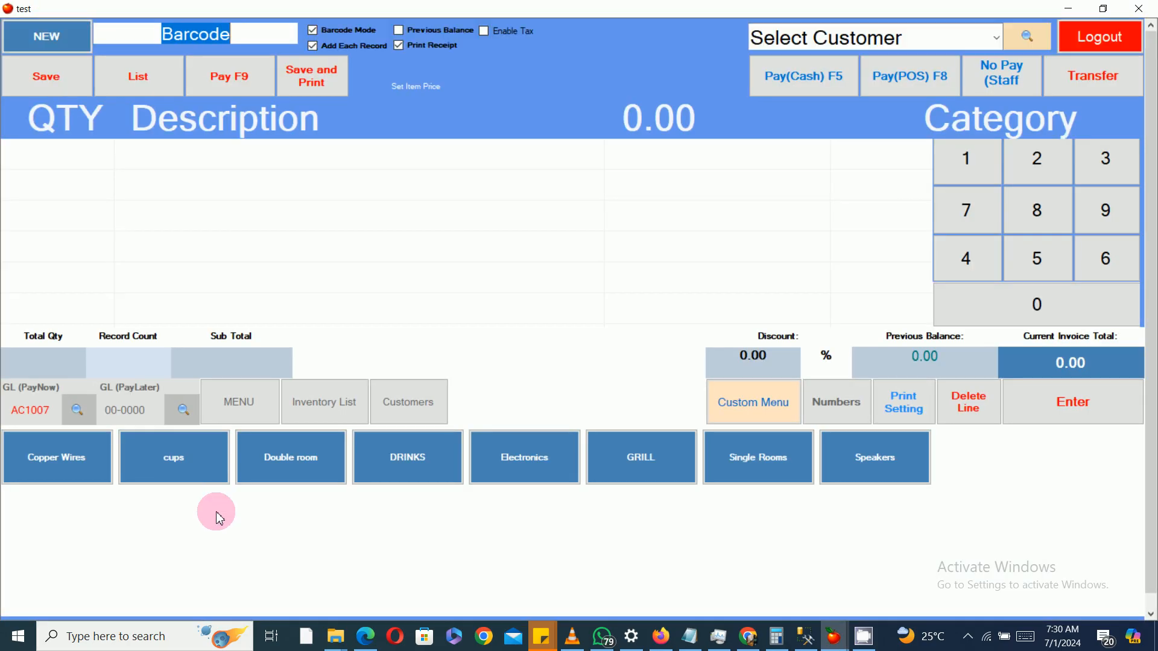
left_click(382, 459)
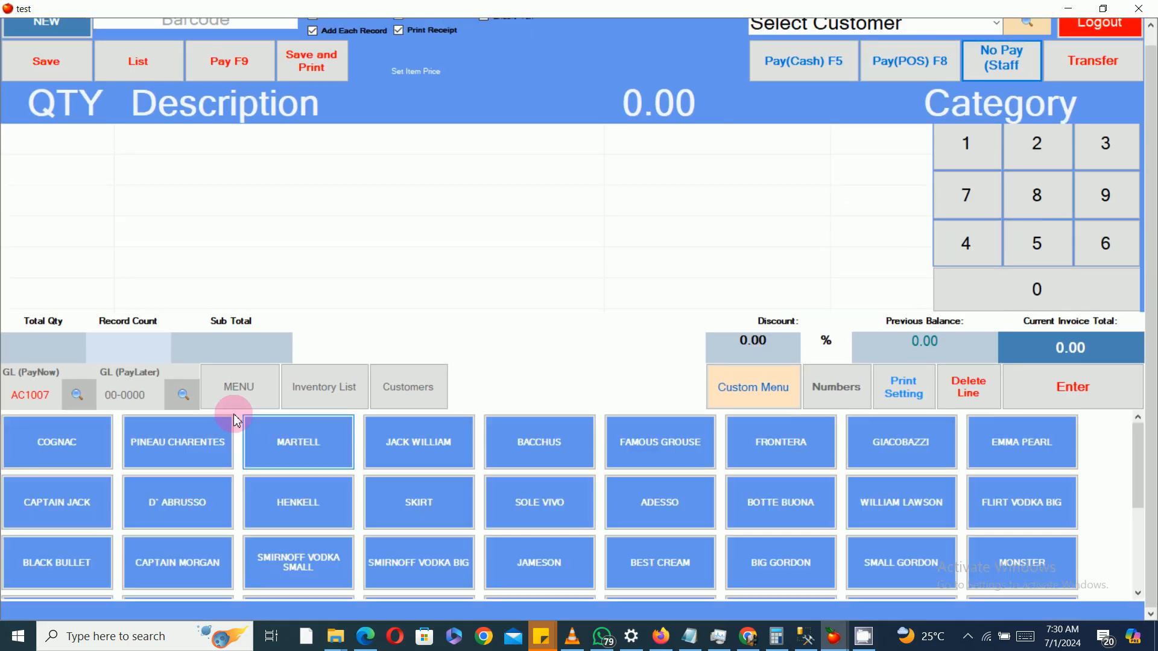
left_click(191, 445)
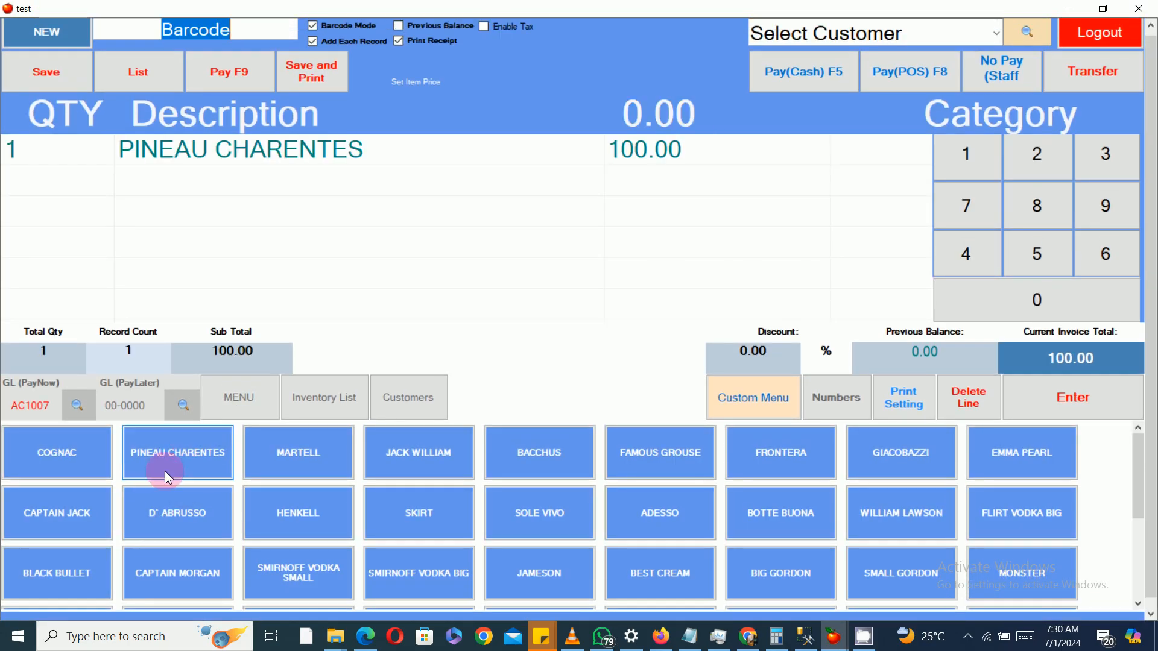
double_click(301, 108)
type("de")
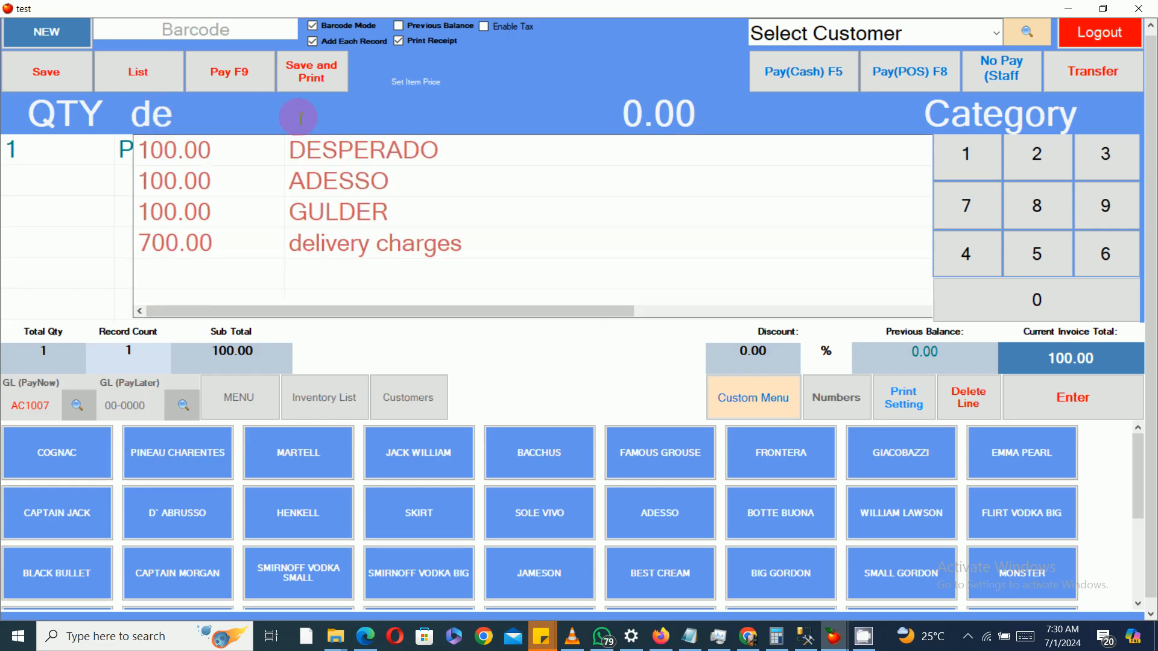
left_click(386, 243)
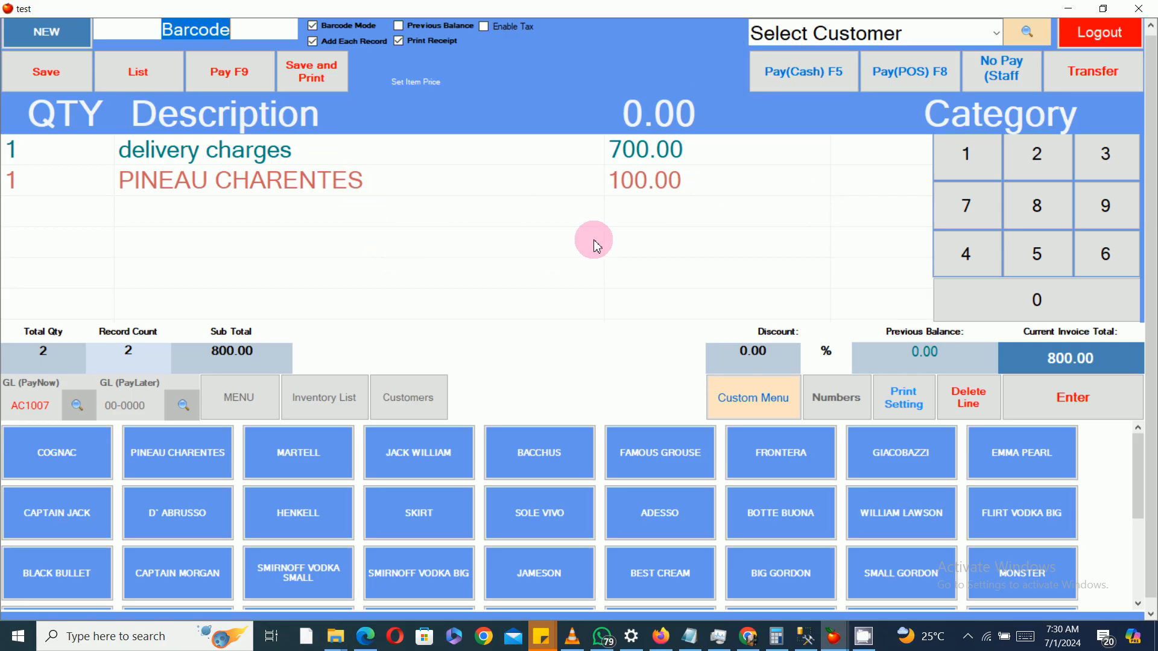
left_click(1144, 10)
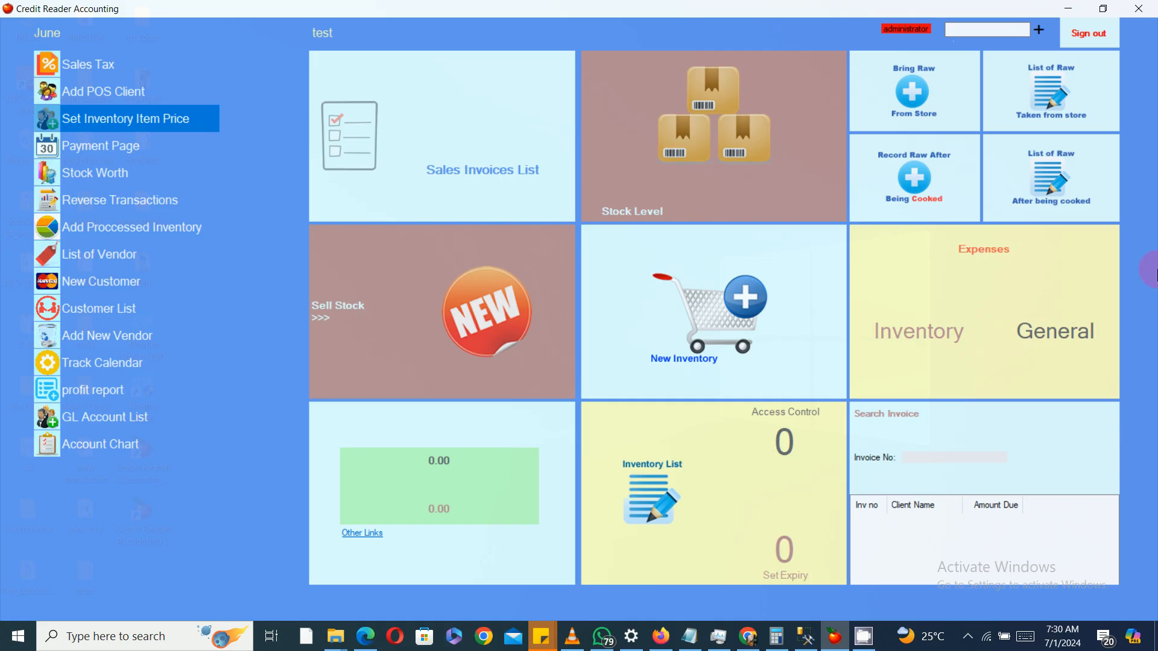
Step: Open the account chart, filter the descriptions by the Income account type, and close it
left_click(134, 446)
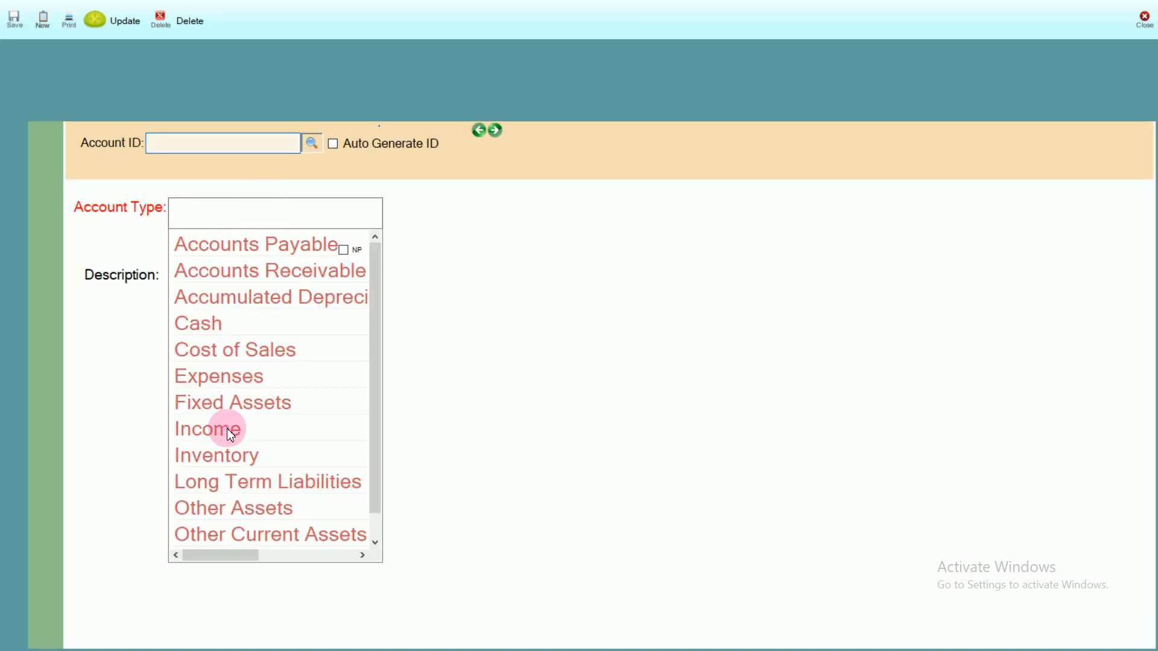
left_click(227, 429)
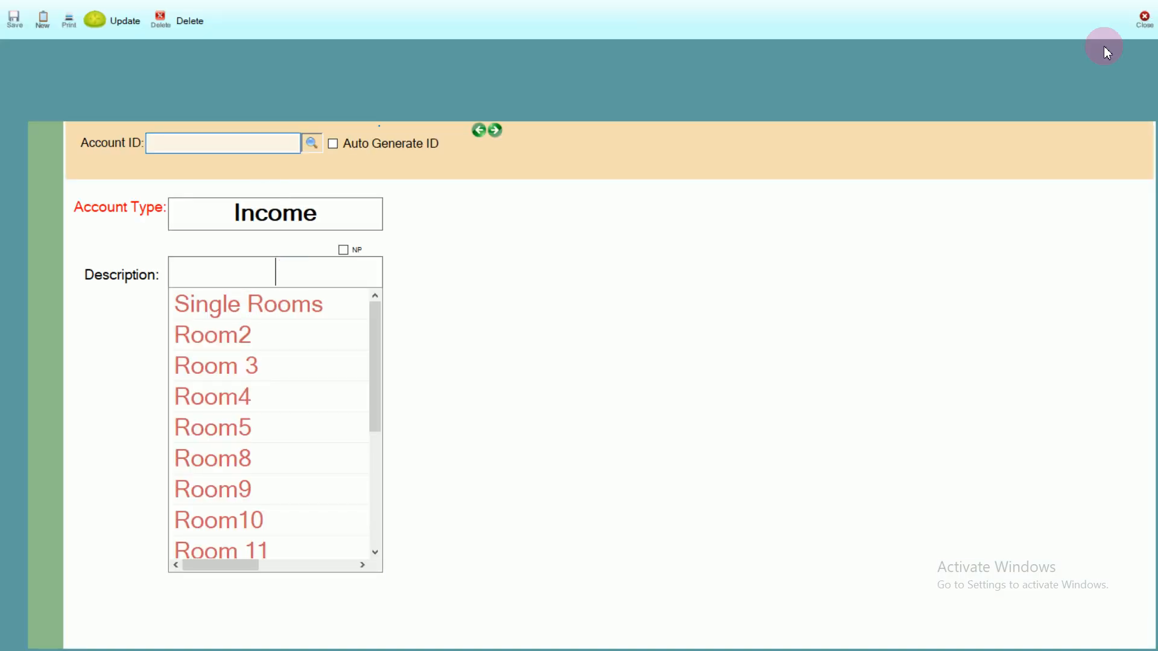
left_click(1146, 18)
Step: Review the delivery charges price among Income items and the ORIGIN BEER price among Inventory items, then close the price list
left_click(100, 116)
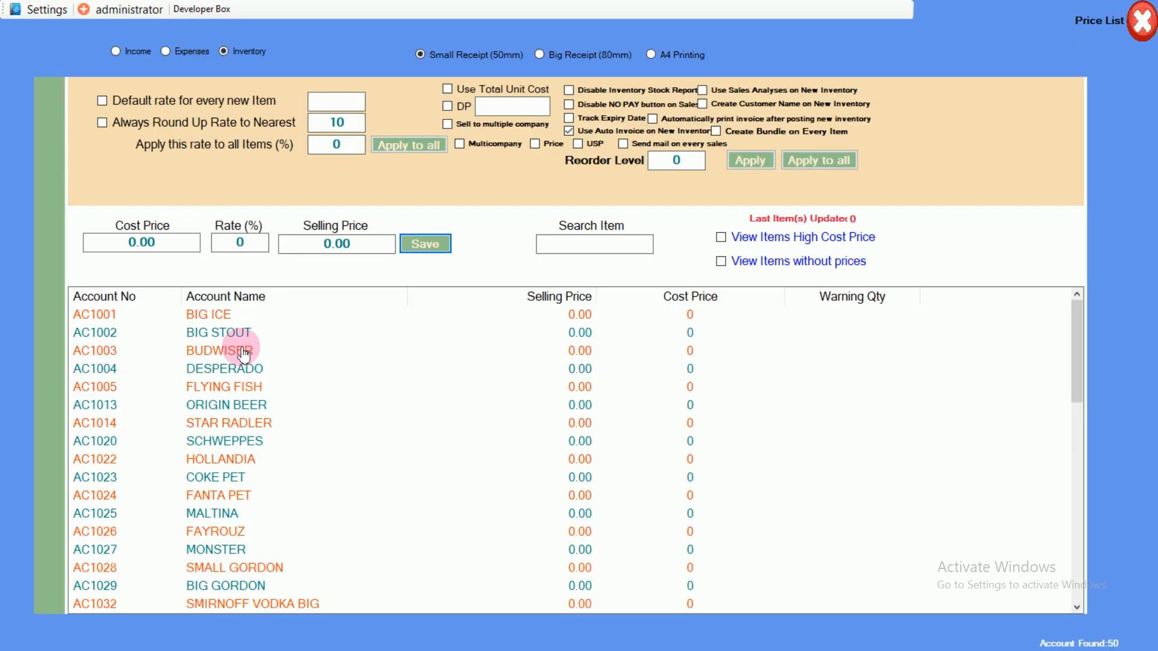
left_click(117, 51)
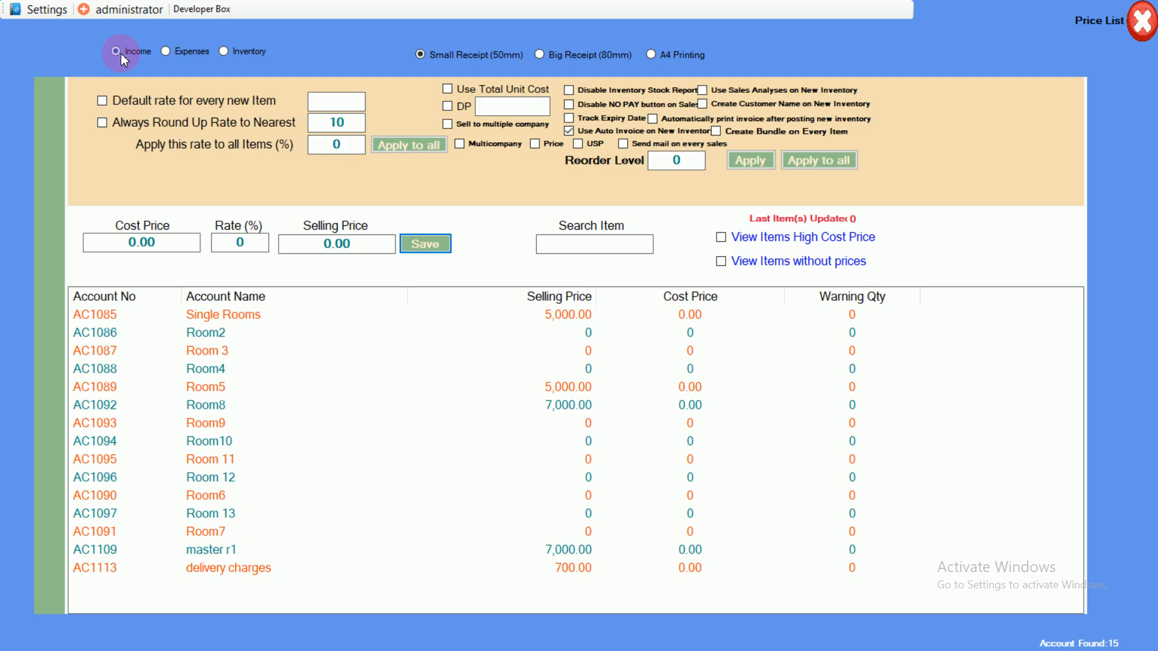
left_click(259, 563)
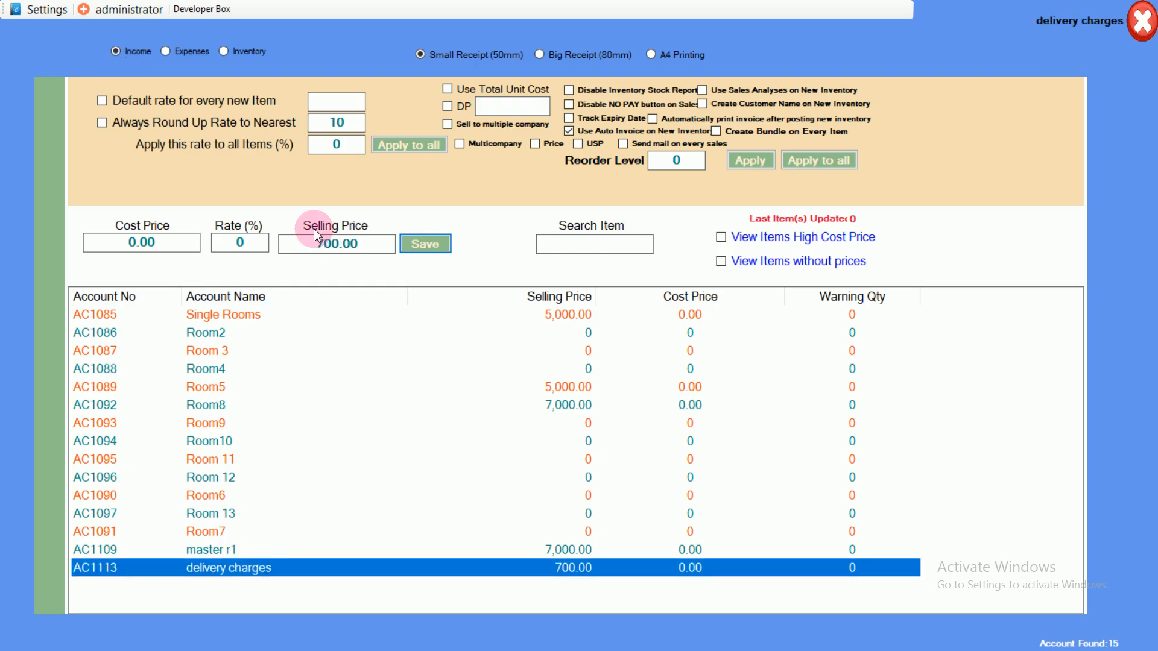
left_click(447, 258)
left_click(240, 51)
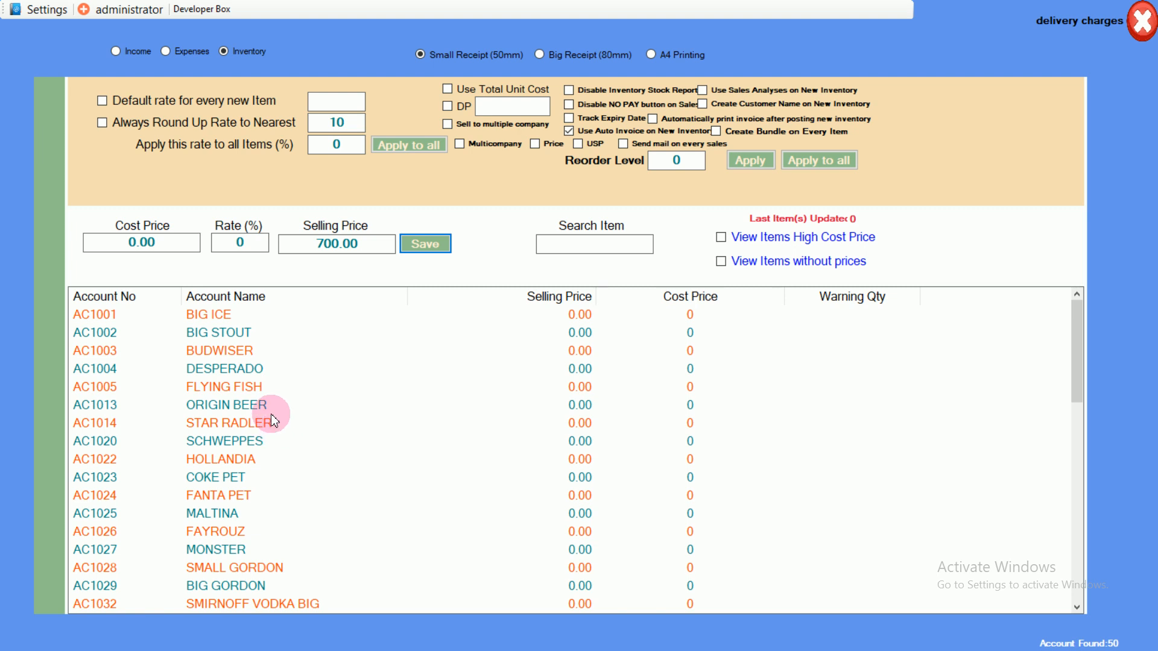
left_click(270, 413)
left_click(301, 243)
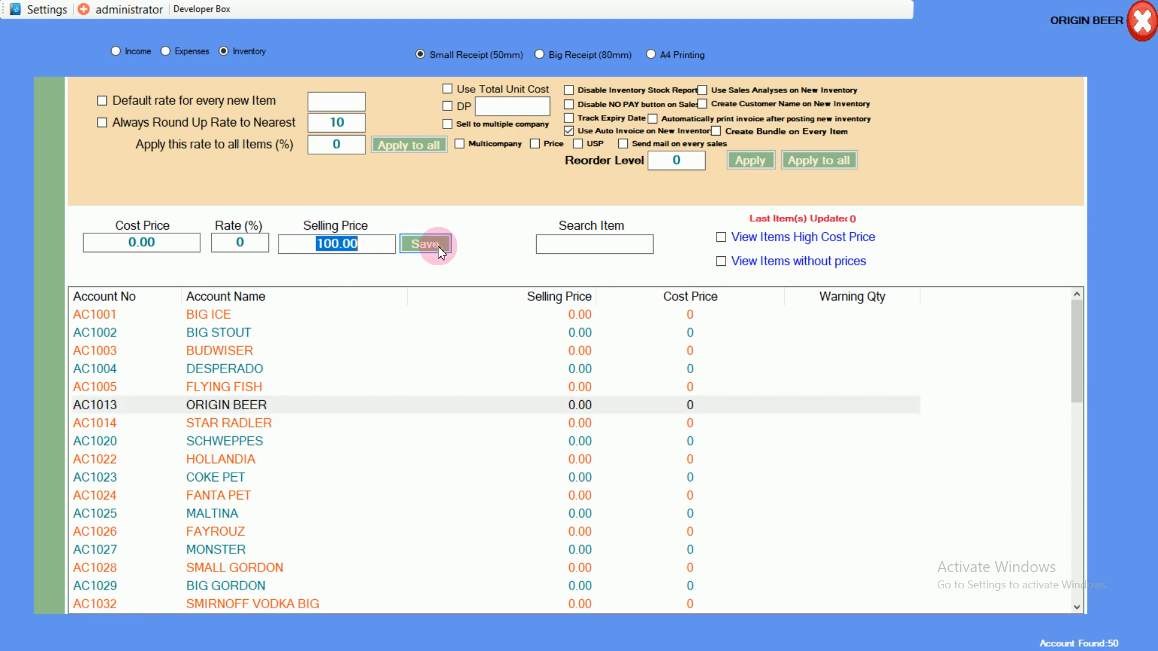
left_click(1141, 20)
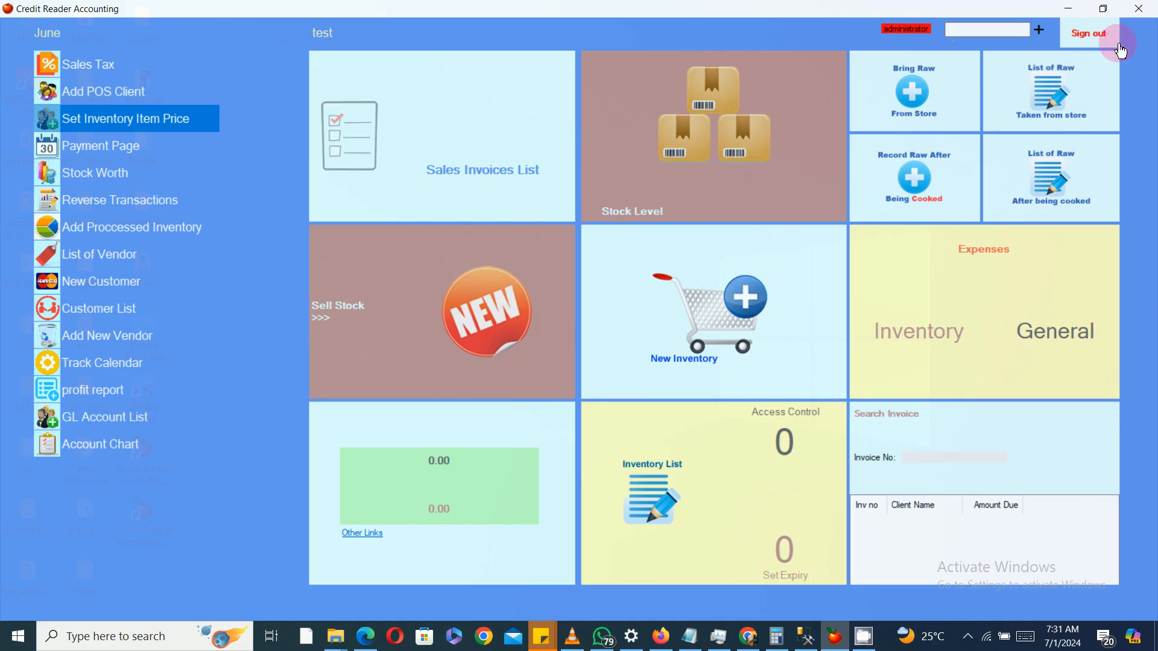
Step: Open the stock inventory list, view the account running balances and drill into BEEF's sales invoices, then close all those windows
left_click(617, 215)
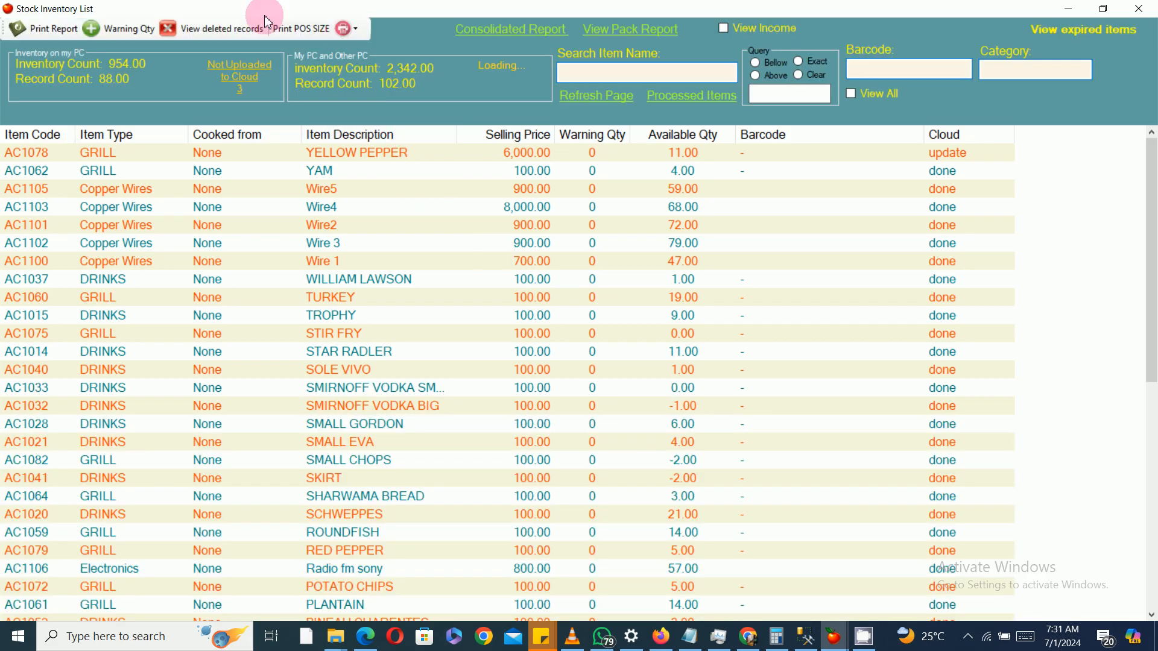
left_click(216, 28)
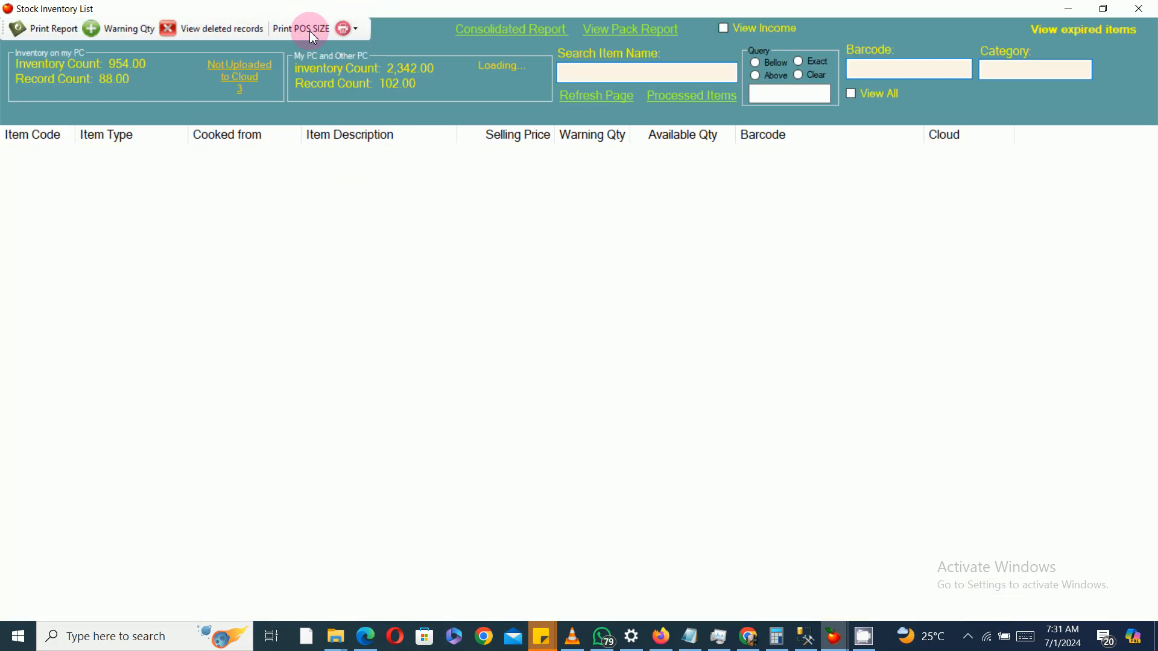
left_click(526, 37)
double_click(657, 295)
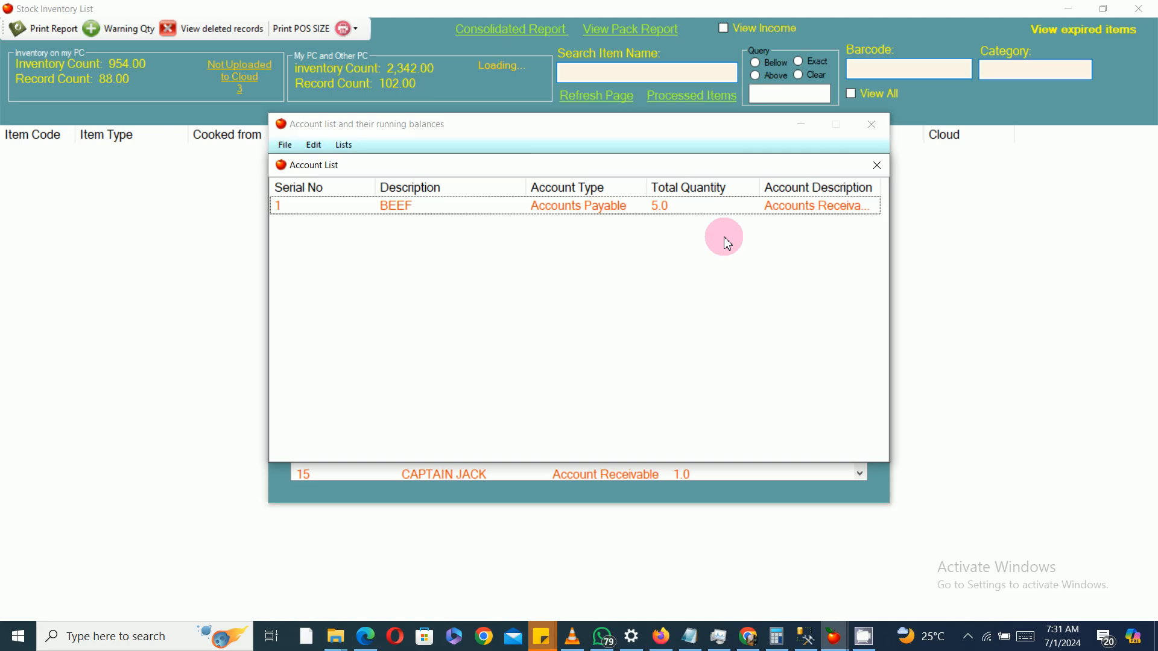
double_click(772, 206)
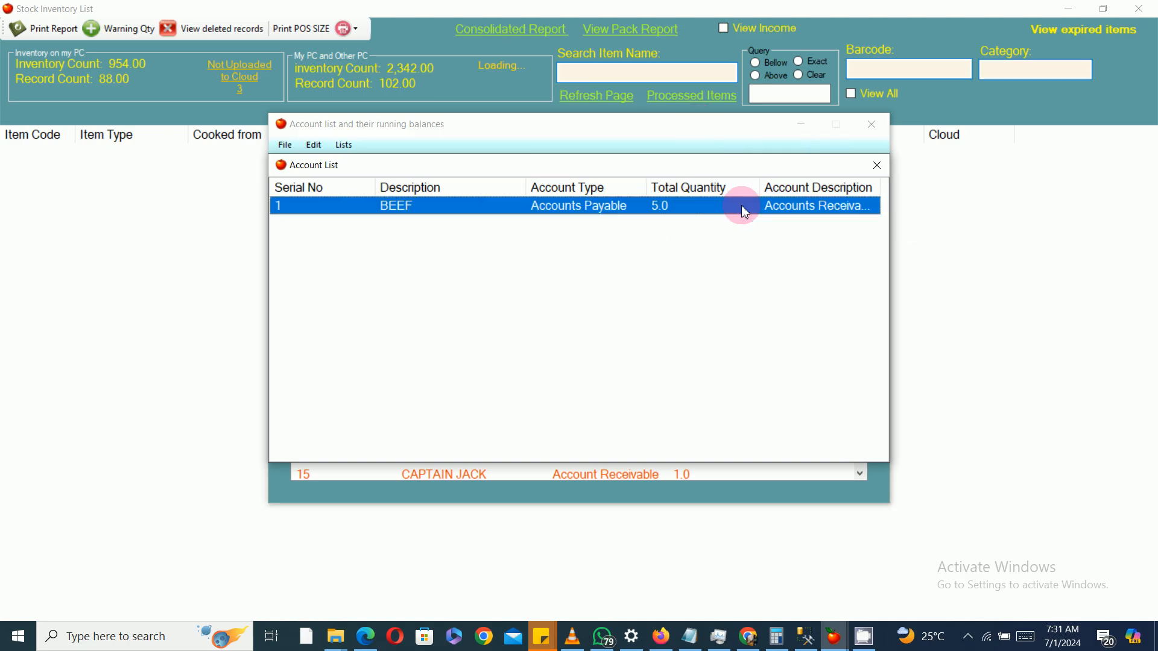
double_click(662, 128)
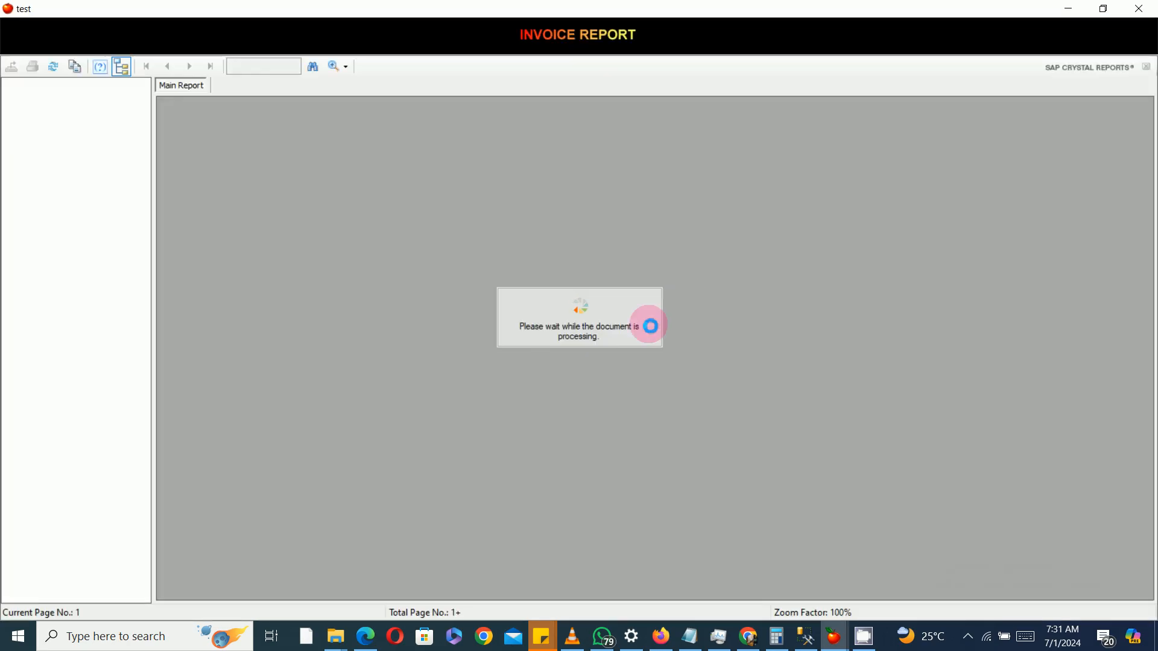
left_click(1138, 9)
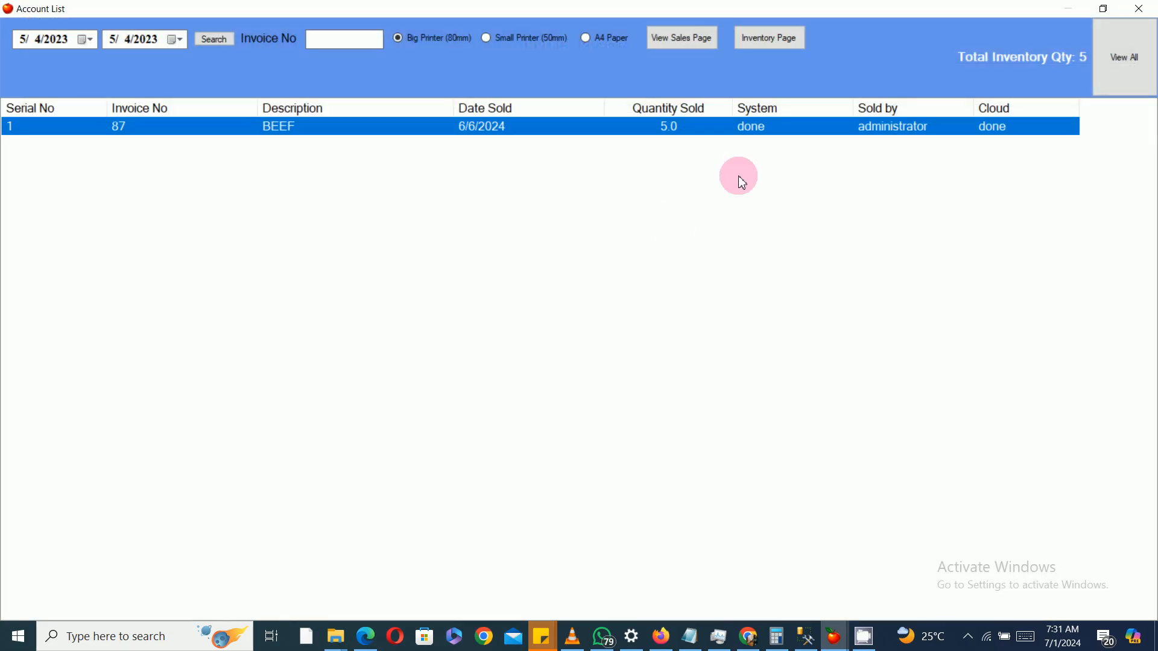
left_click(1142, 13)
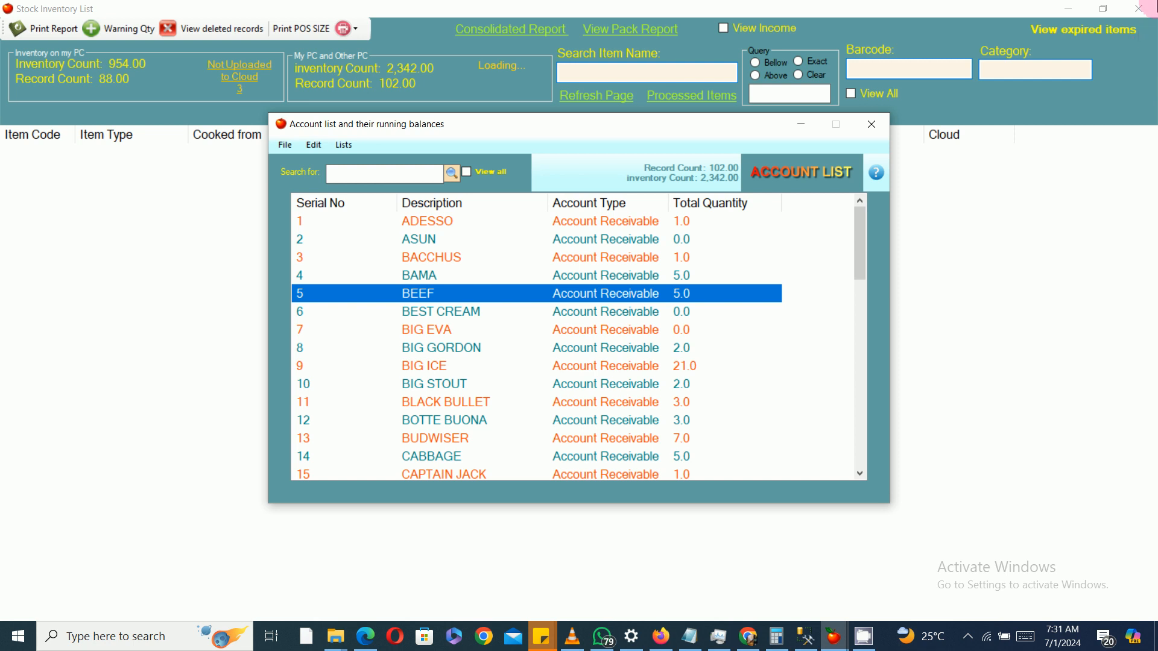
left_click(872, 124)
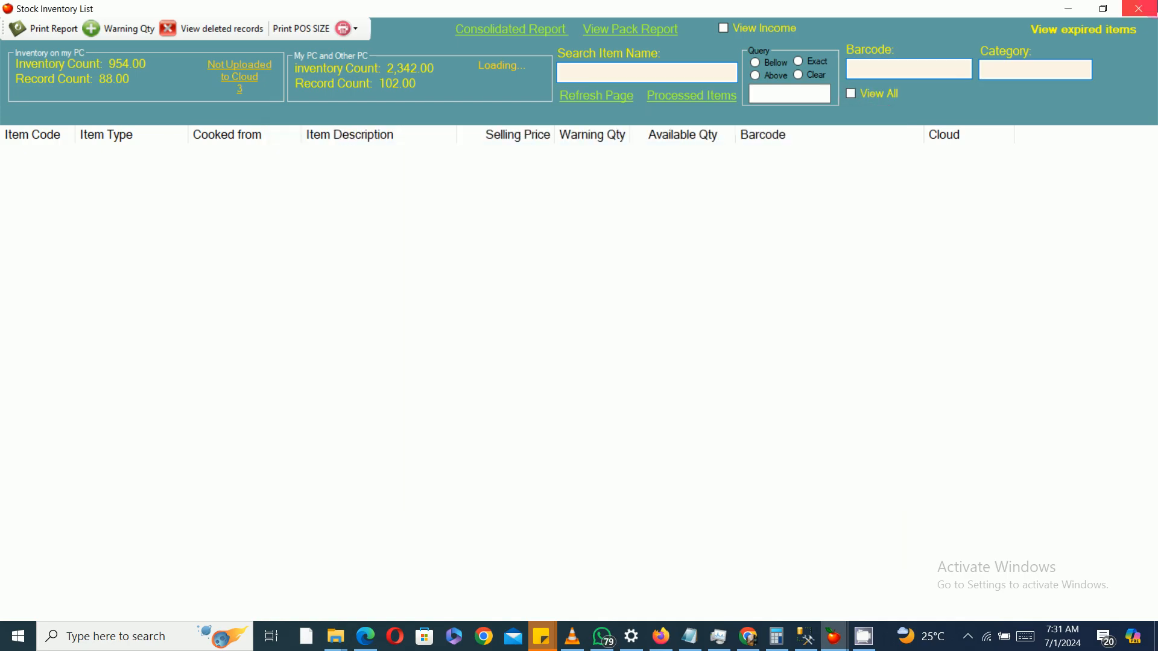
left_click(1139, 8)
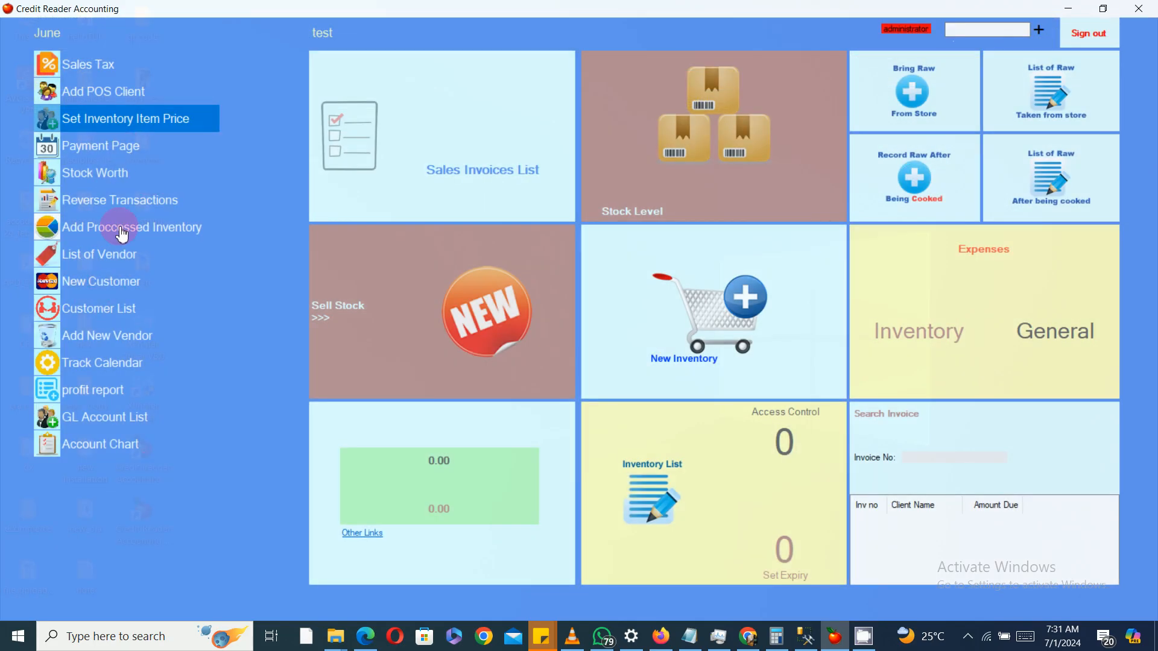
Step: Open the Wholesales / Pack Items window for processed inventory and close it
left_click(148, 240)
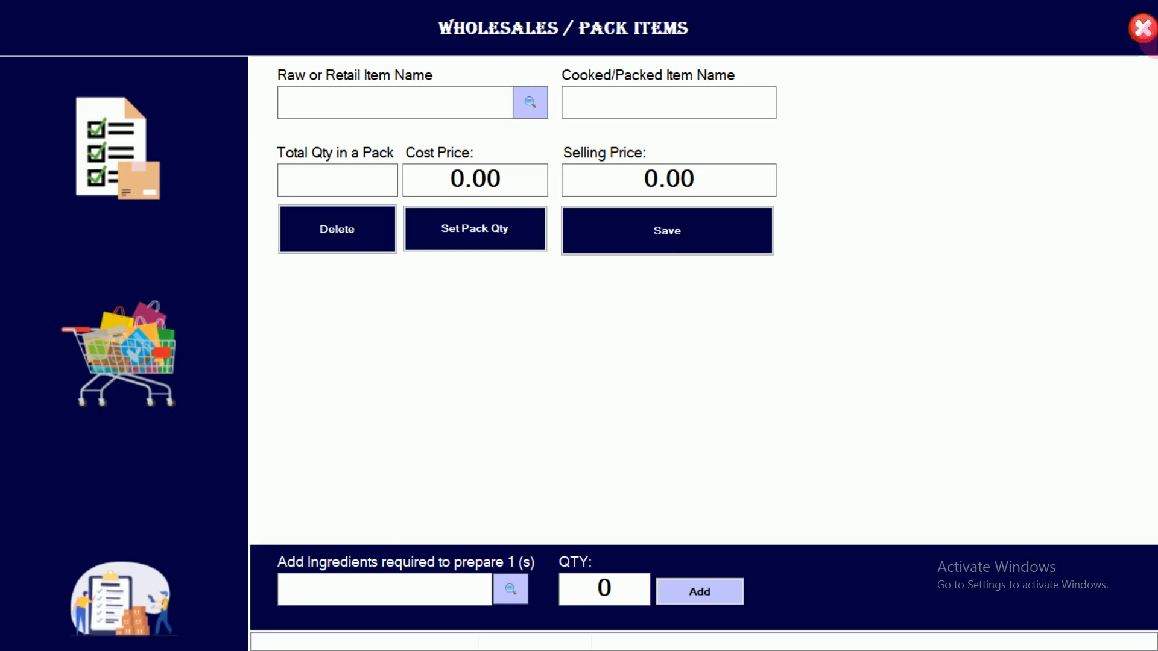
left_click(1141, 28)
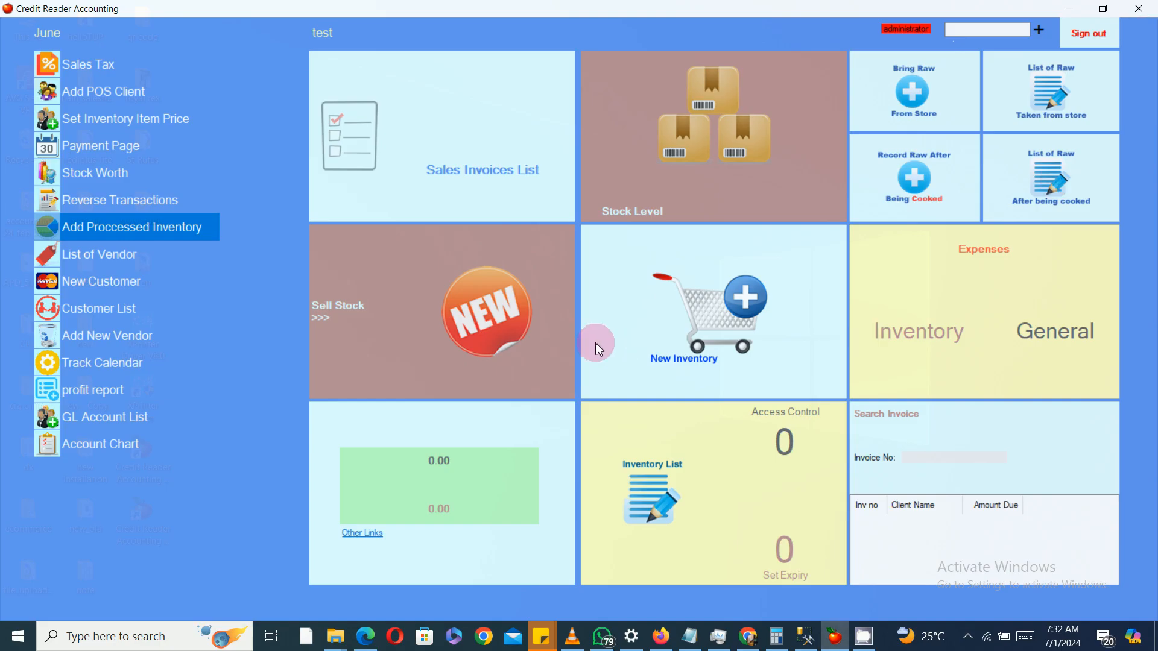
left_click(866, 637)
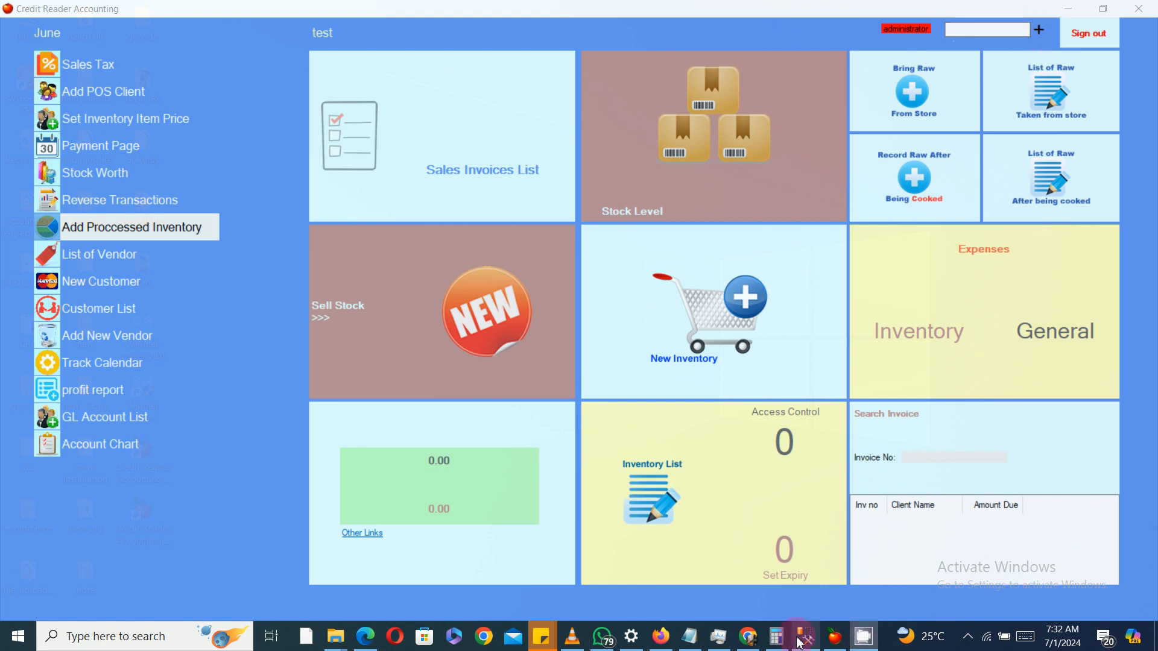
mouse_move(864, 639)
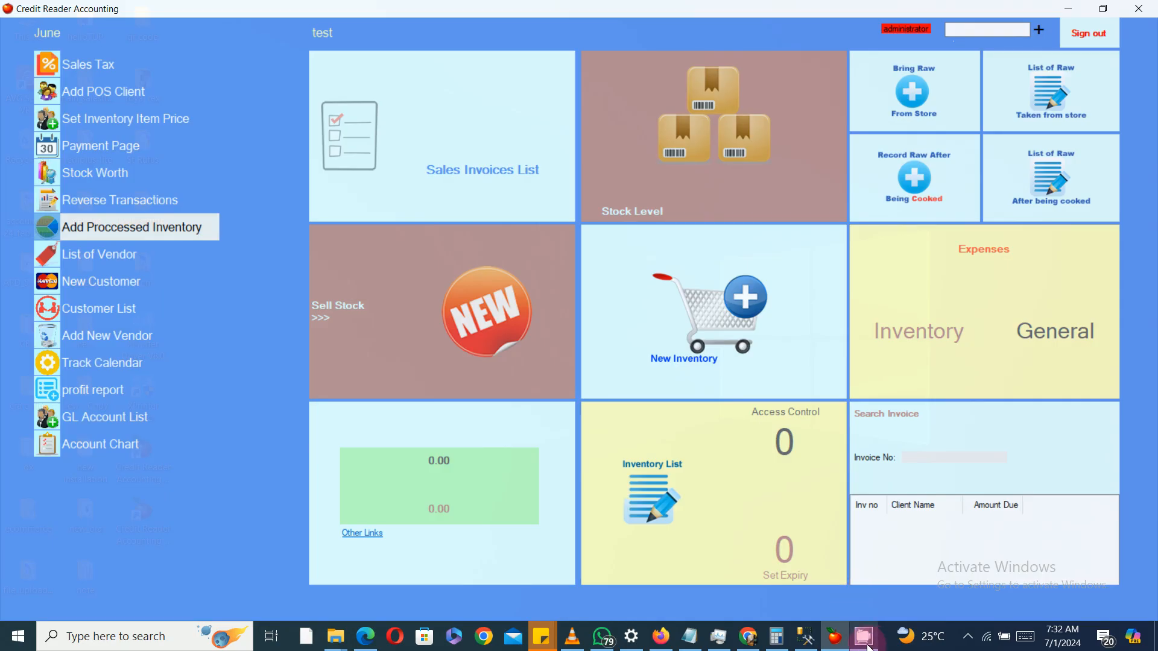
left_click(963, 638)
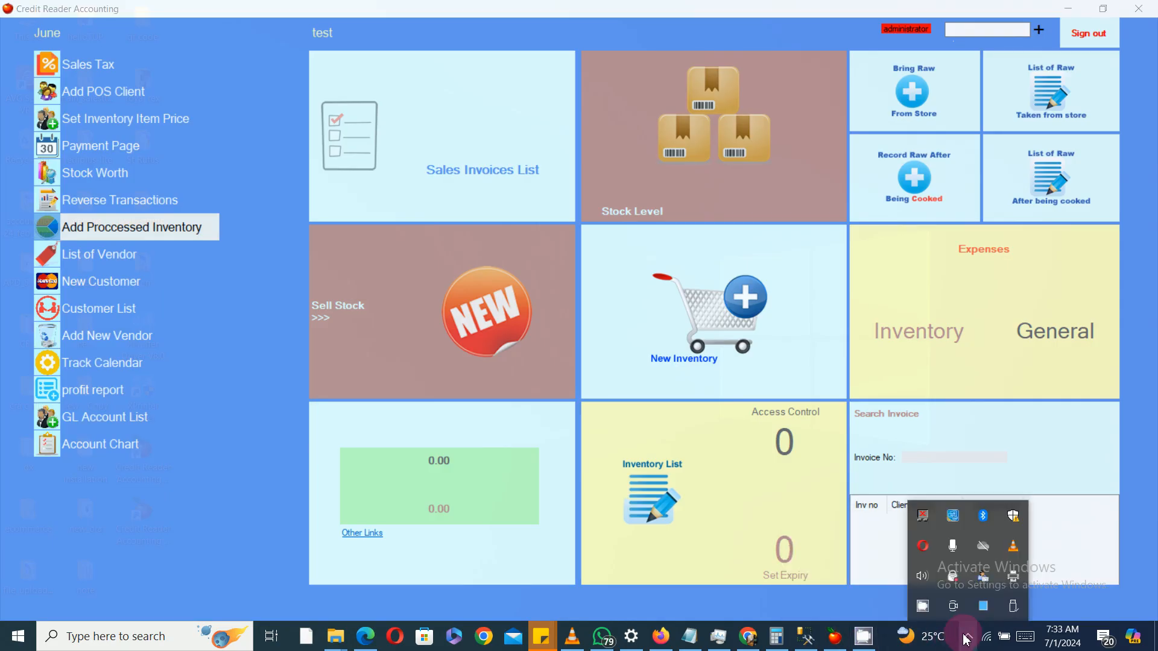
left_click(925, 609)
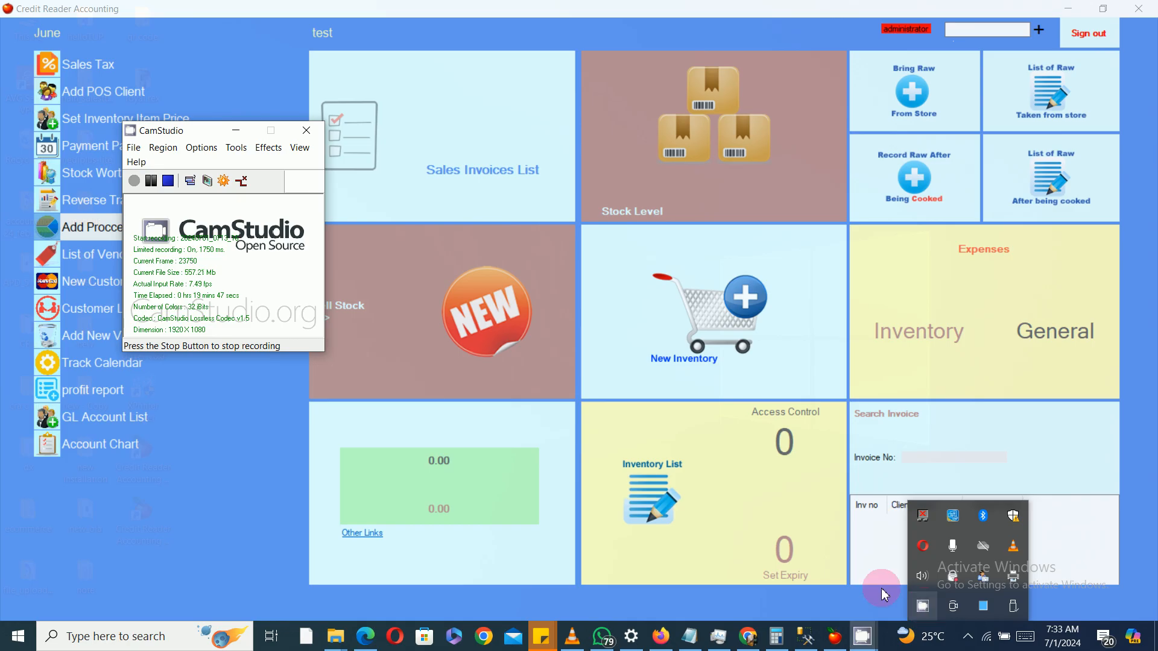